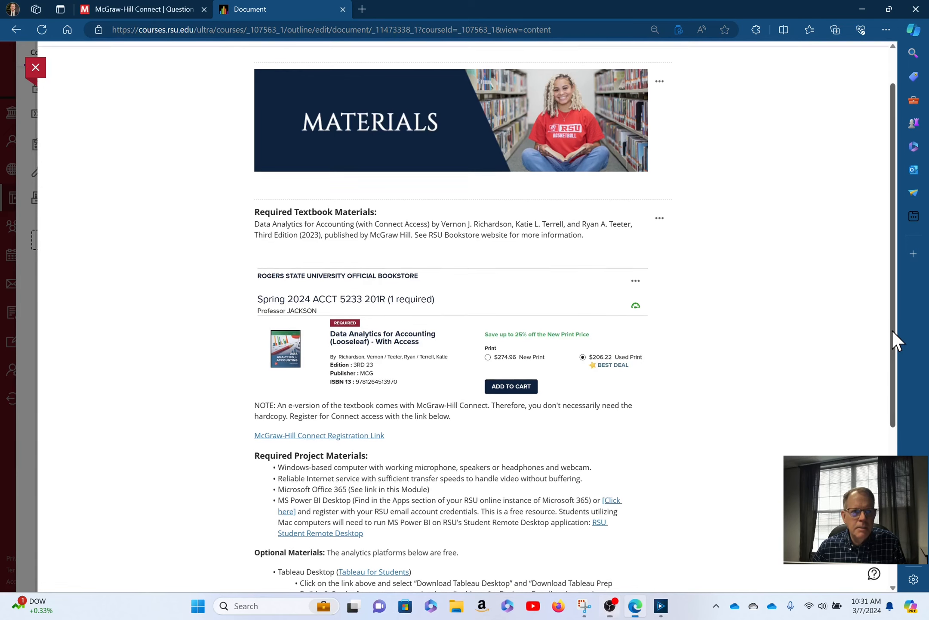
Read the course's required and optional materials and the assignment question on LendingClub's 2013 rejected loan data
drag(891, 332, 878, 428)
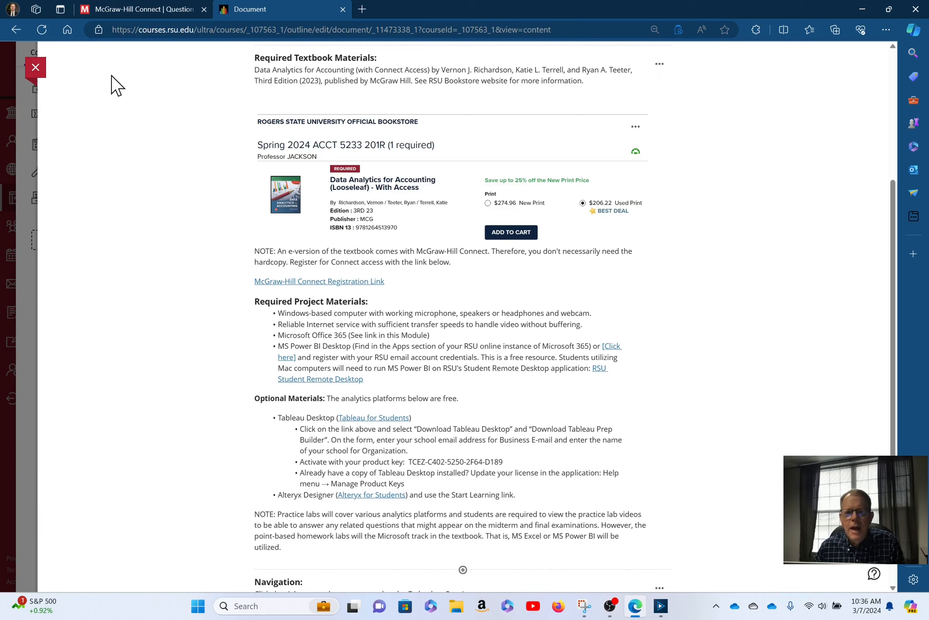
click(135, 8)
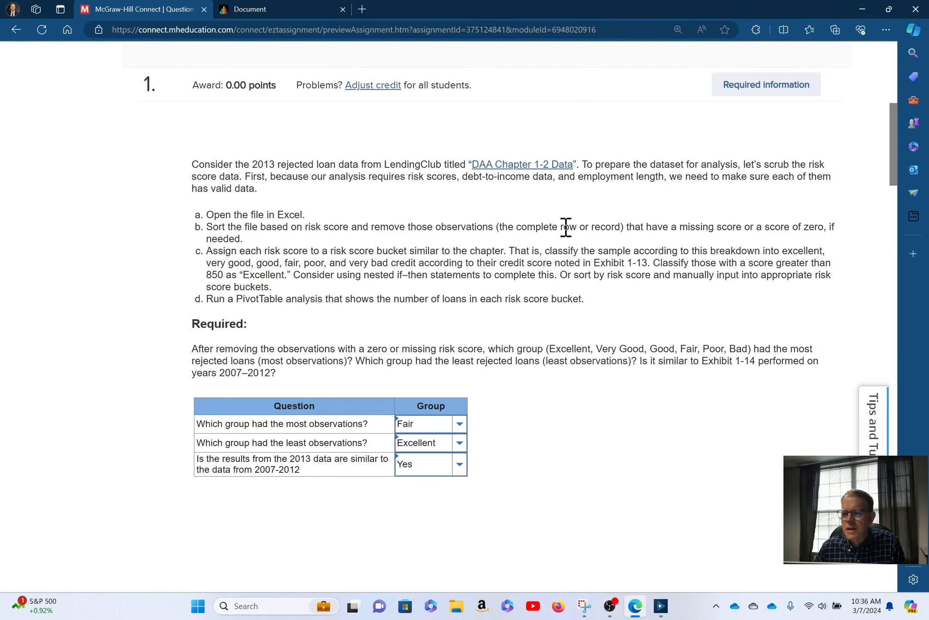
scroll(555, 232, up, 10)
scroll(547, 353, down, 8)
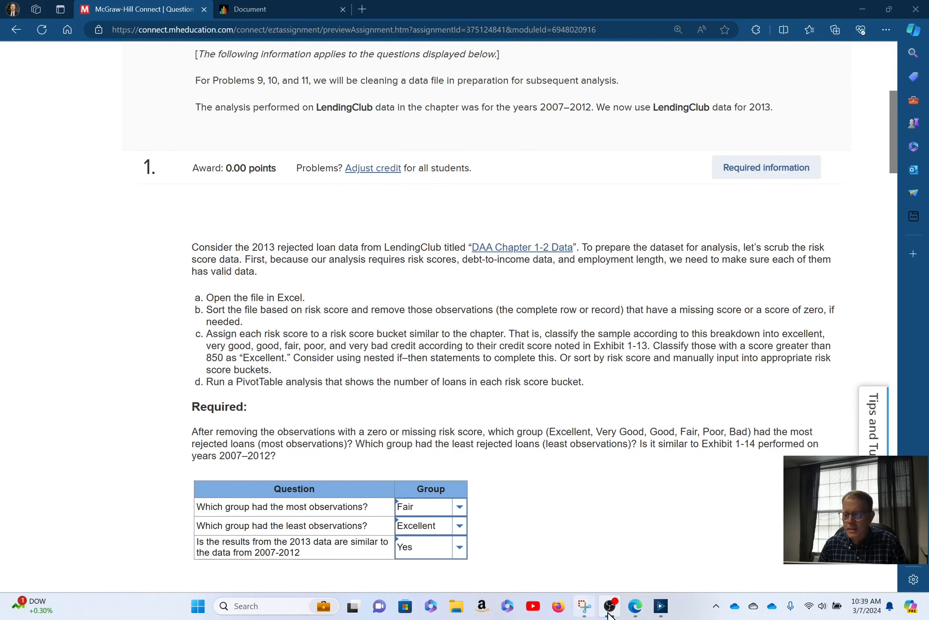
Switch to Alteryx Designer and create a new blank workflow beside Lab 1-2.yxmd
click(661, 606)
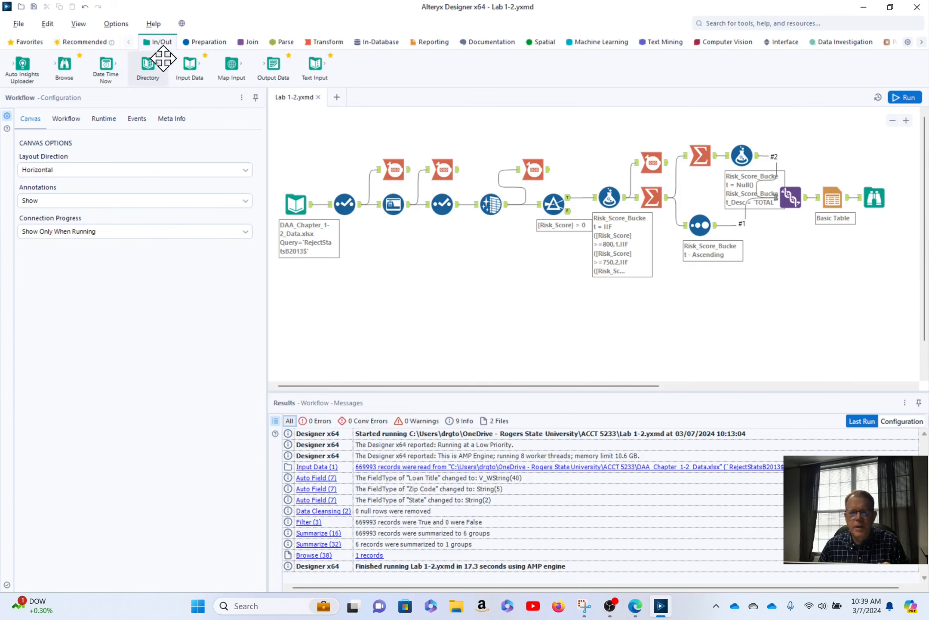
click(337, 97)
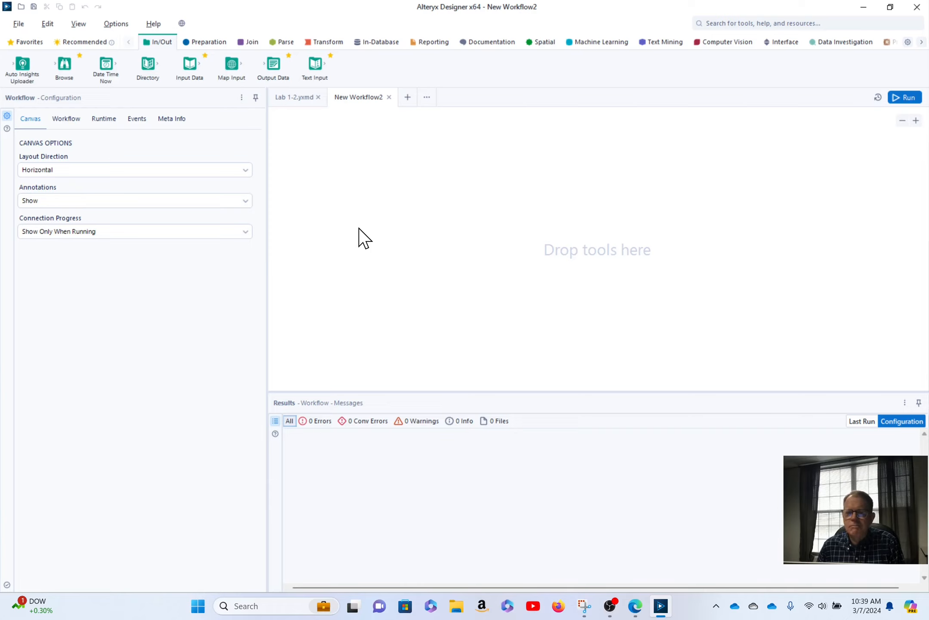
drag(216, 62, 202, 54)
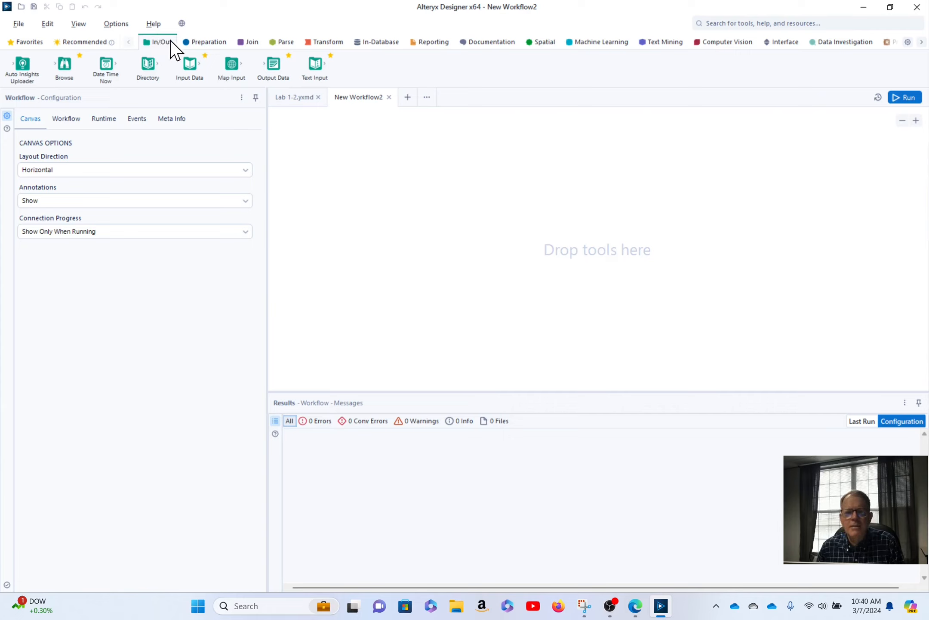
Examine the tools available in the Preparation, Join, In/Out and Transform categories
click(201, 40)
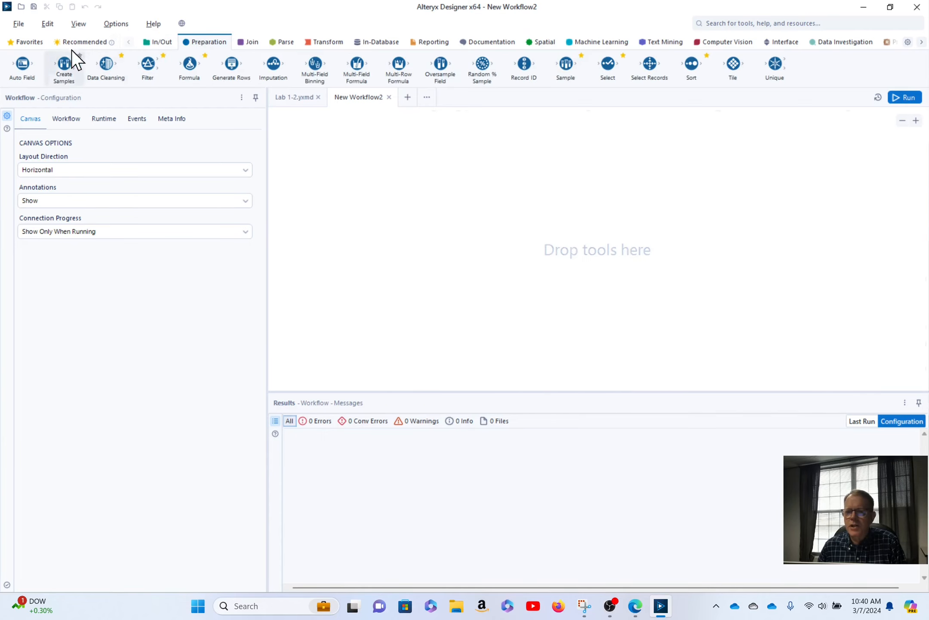
drag(358, 66, 265, 66)
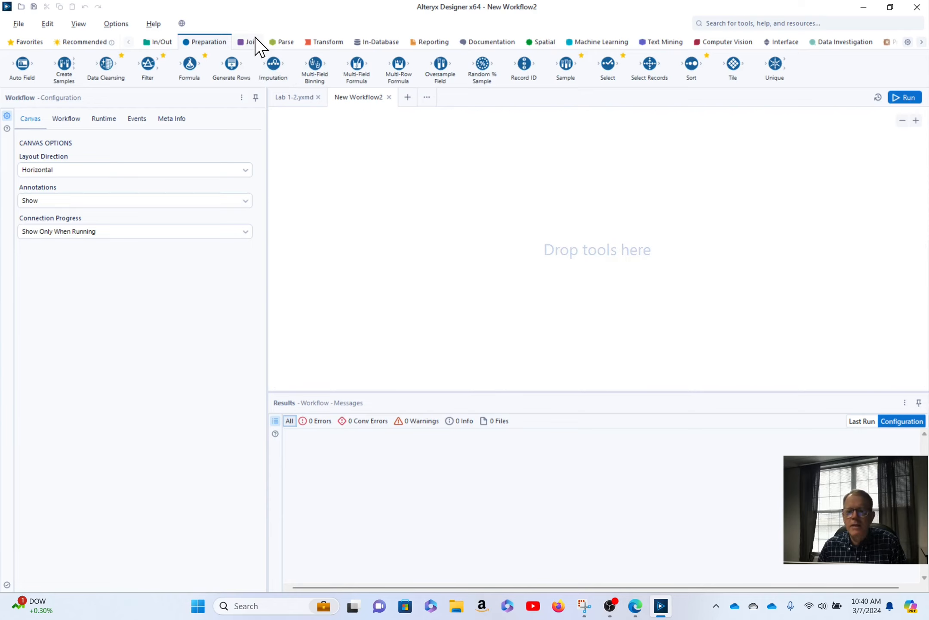
click(250, 42)
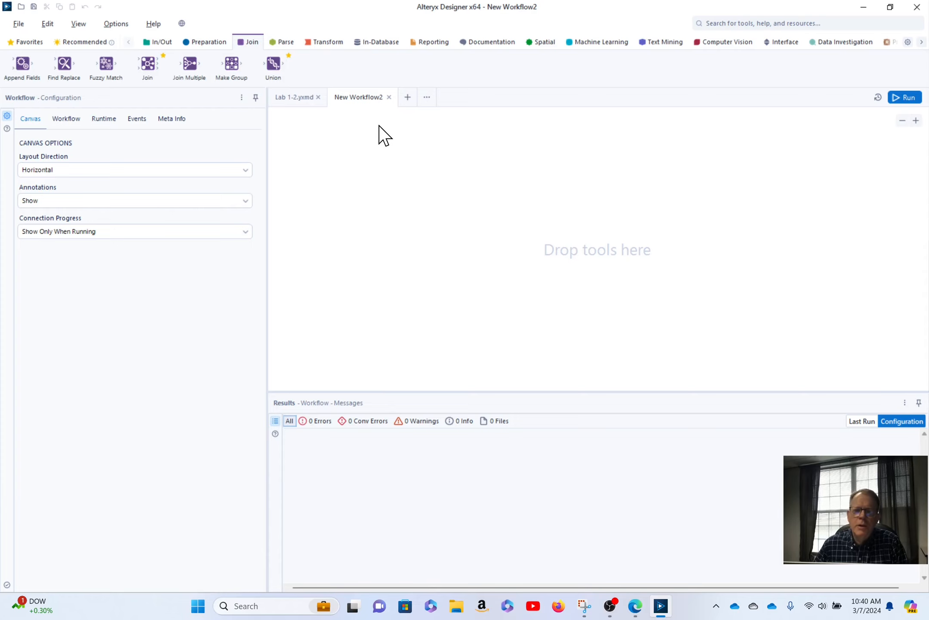
click(159, 43)
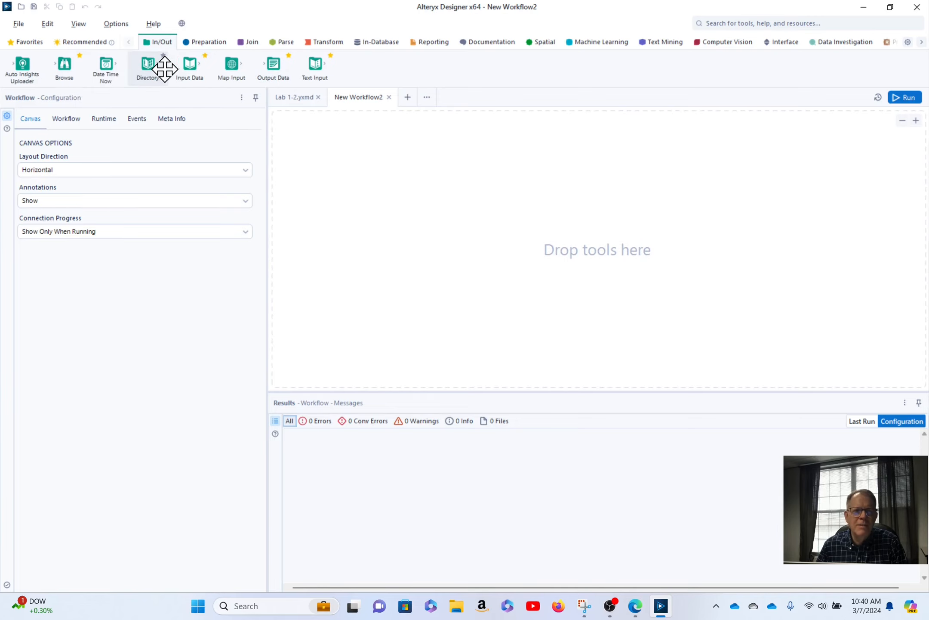
drag(305, 69, 250, 58)
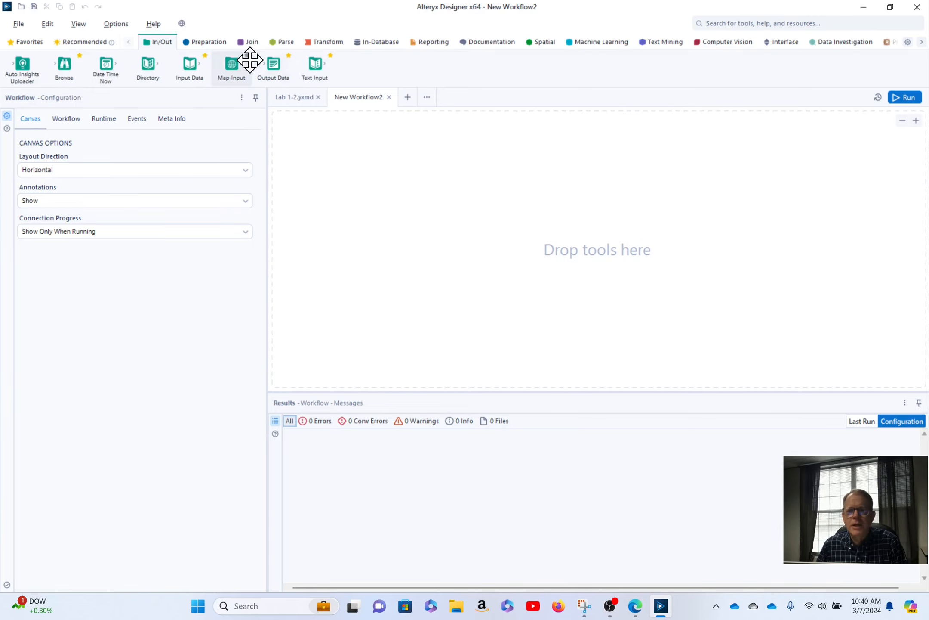
click(207, 43)
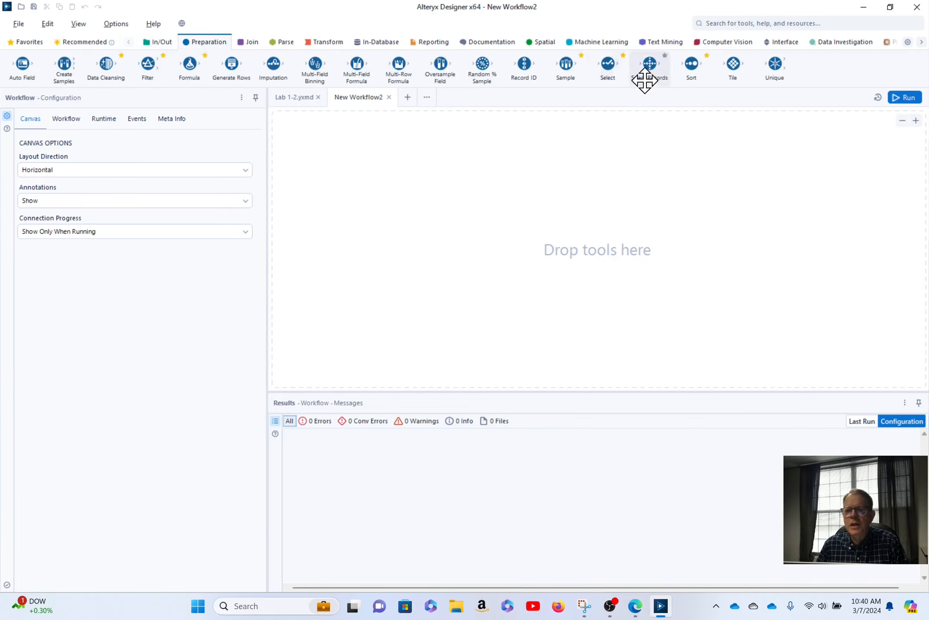
drag(86, 65, 805, 92)
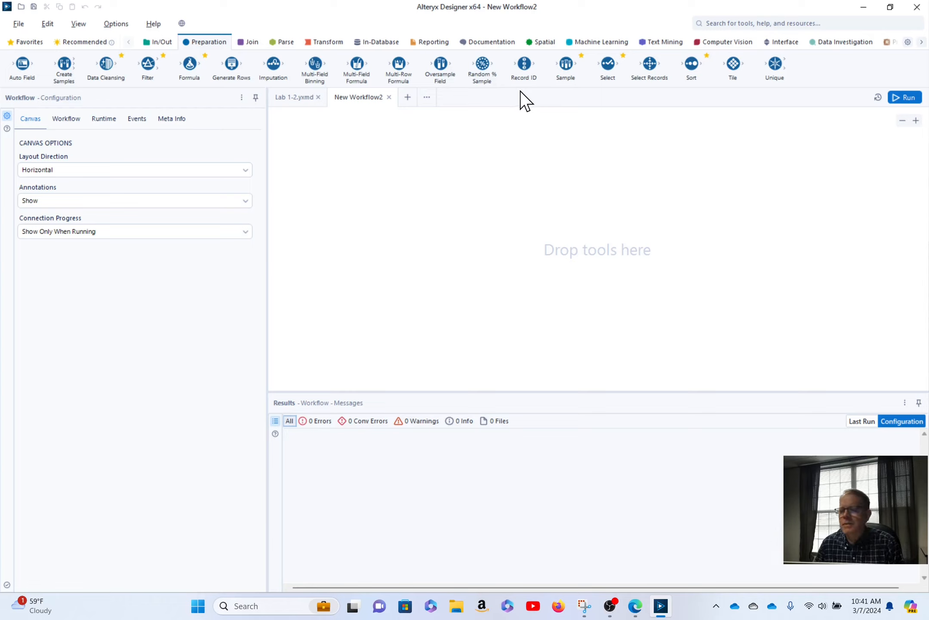
drag(583, 73, 251, 46)
click(249, 43)
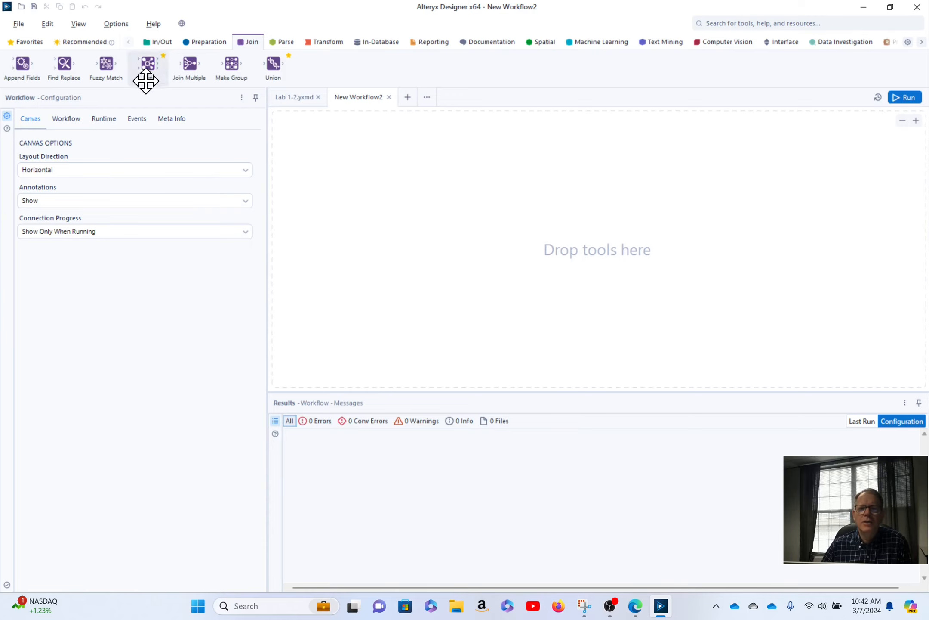
drag(107, 77, 106, 81)
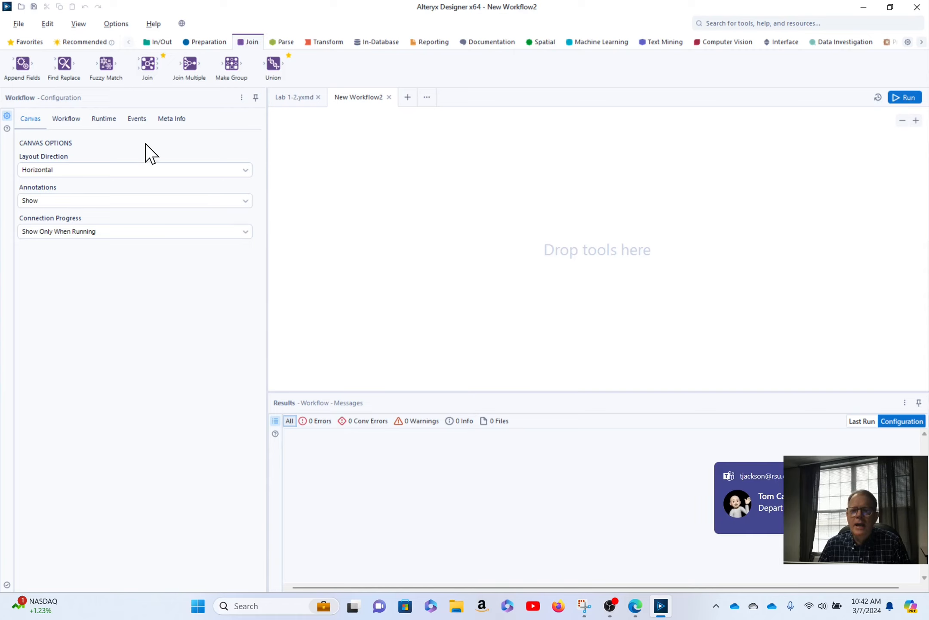
click(333, 41)
drag(148, 65, 154, 83)
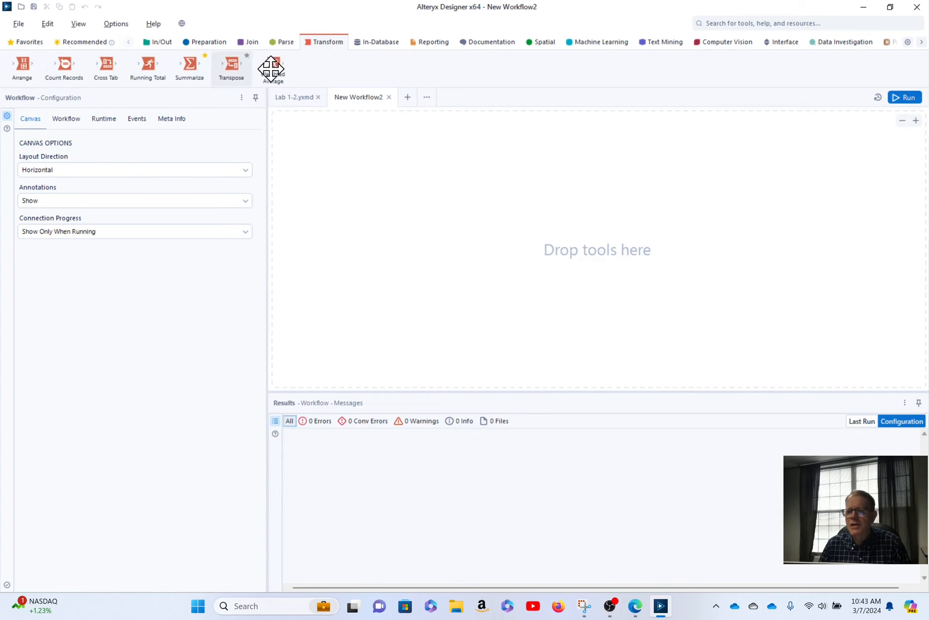
Examine the tools in the Reporting, Documentation, Spatial, Machine Learning and Predictive categories
click(428, 42)
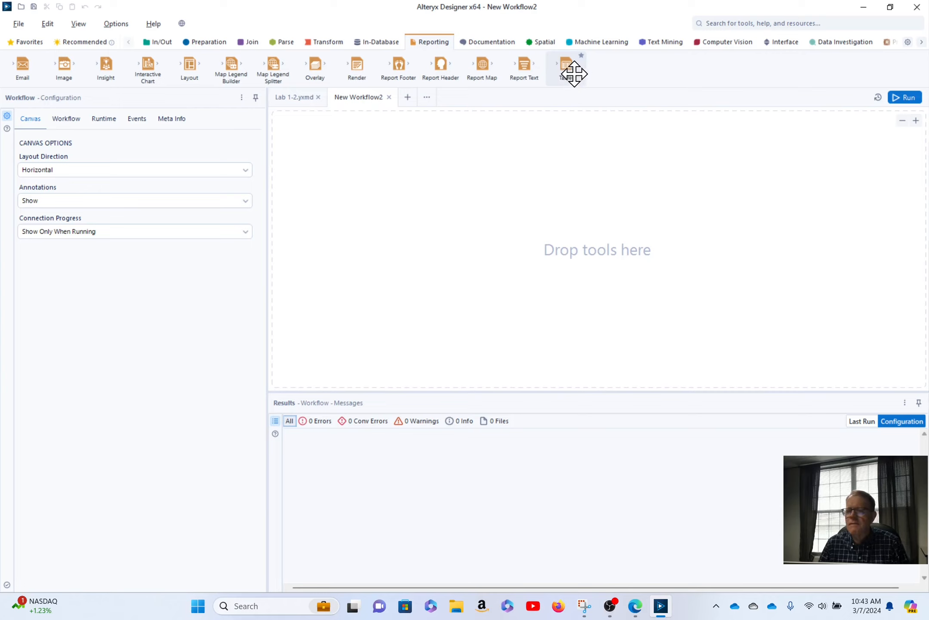
click(489, 43)
click(538, 44)
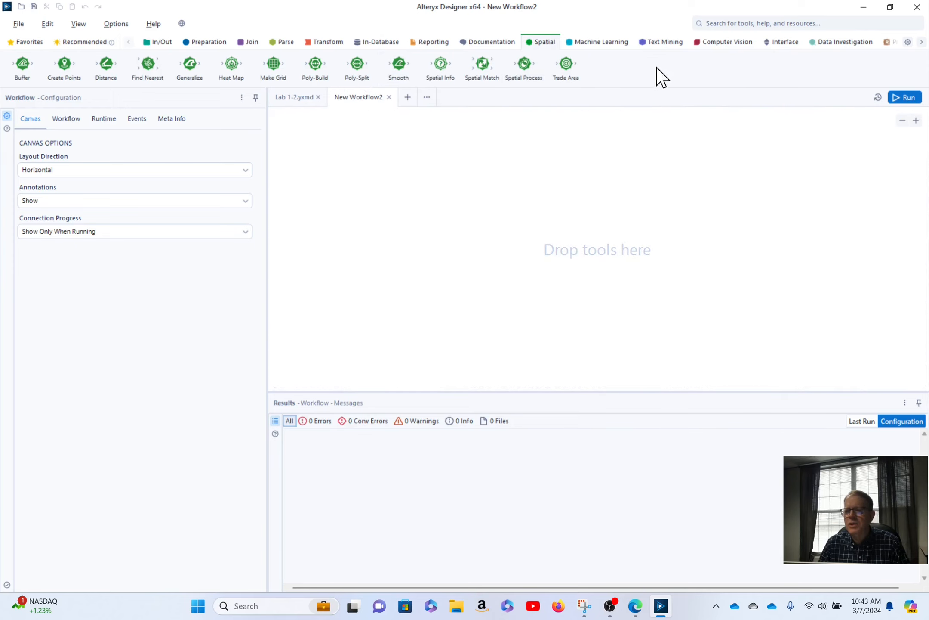
click(603, 42)
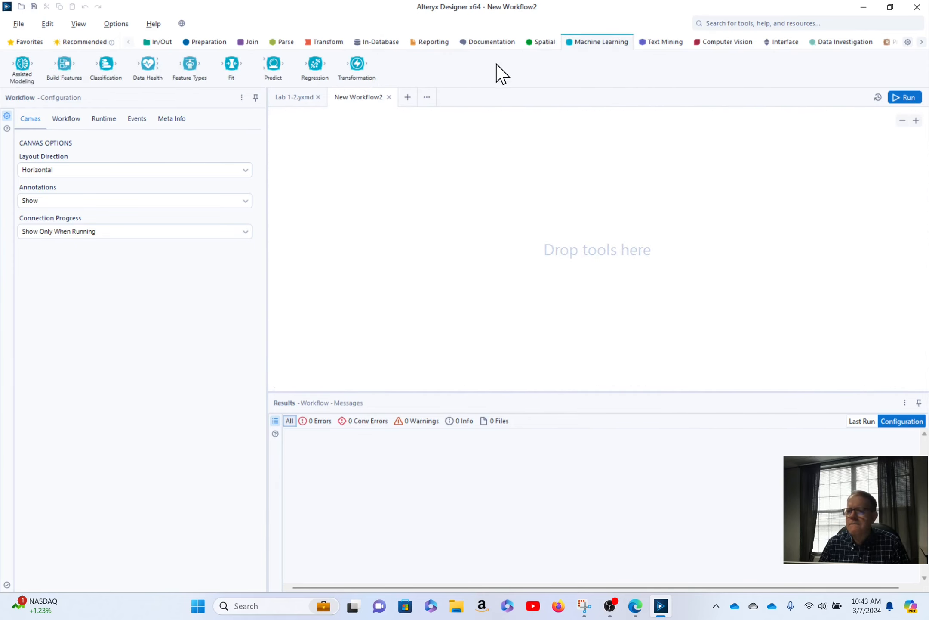
click(922, 42)
click(881, 40)
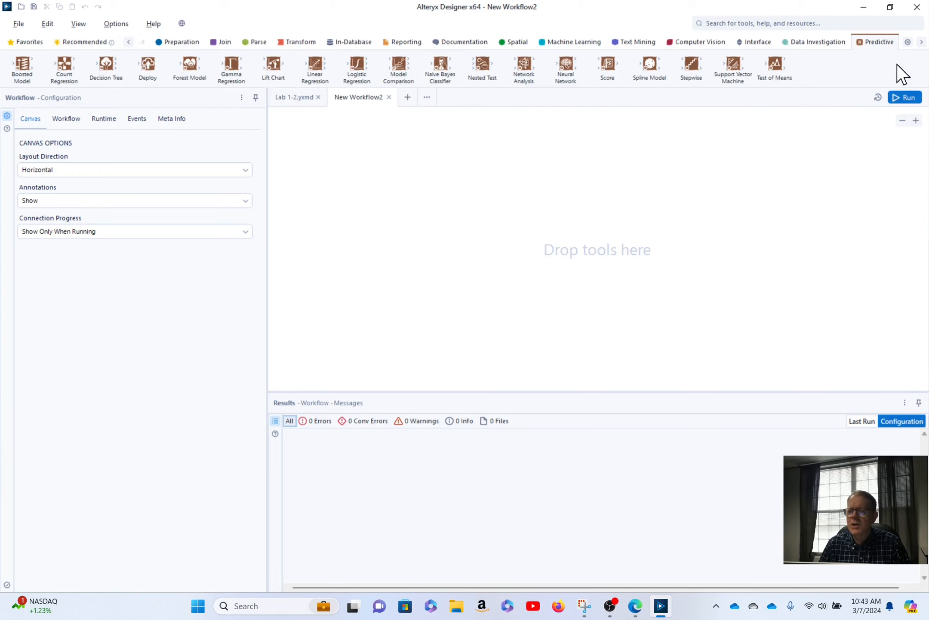
drag(134, 66, 141, 64)
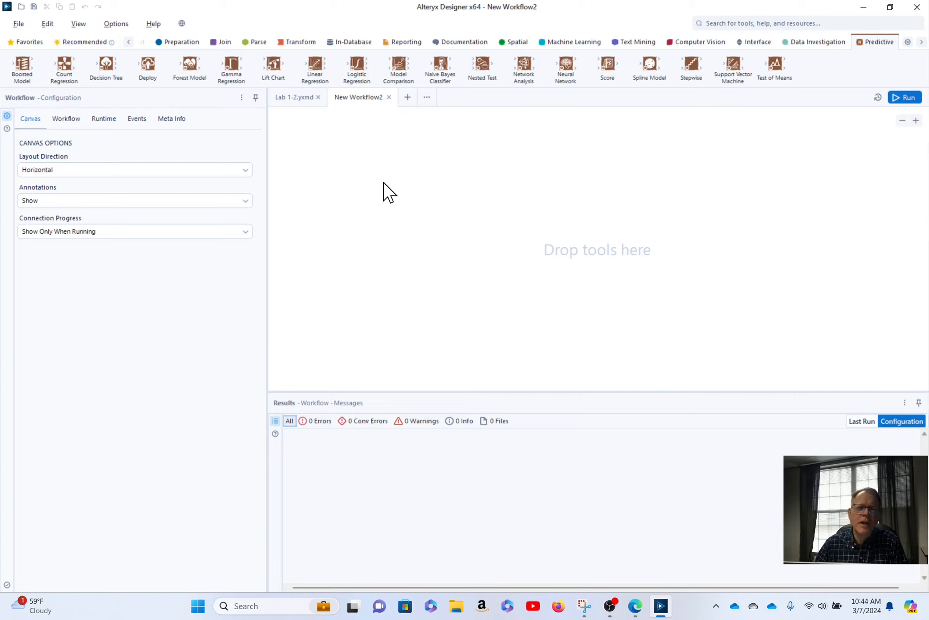
drag(360, 69, 366, 71)
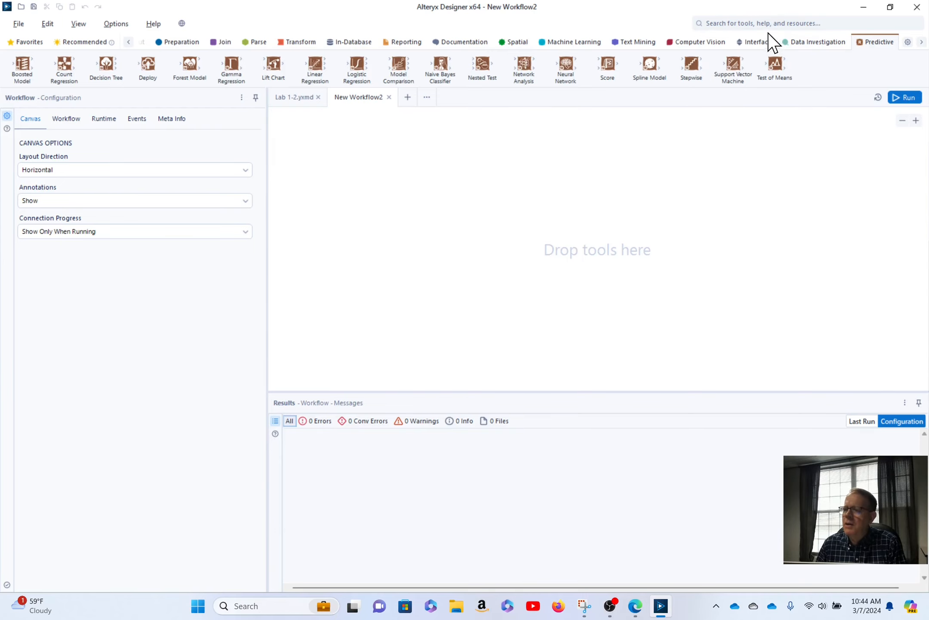
Examine the tools in the Data Investigation, Time Series and Predictive Grouping categories
click(813, 41)
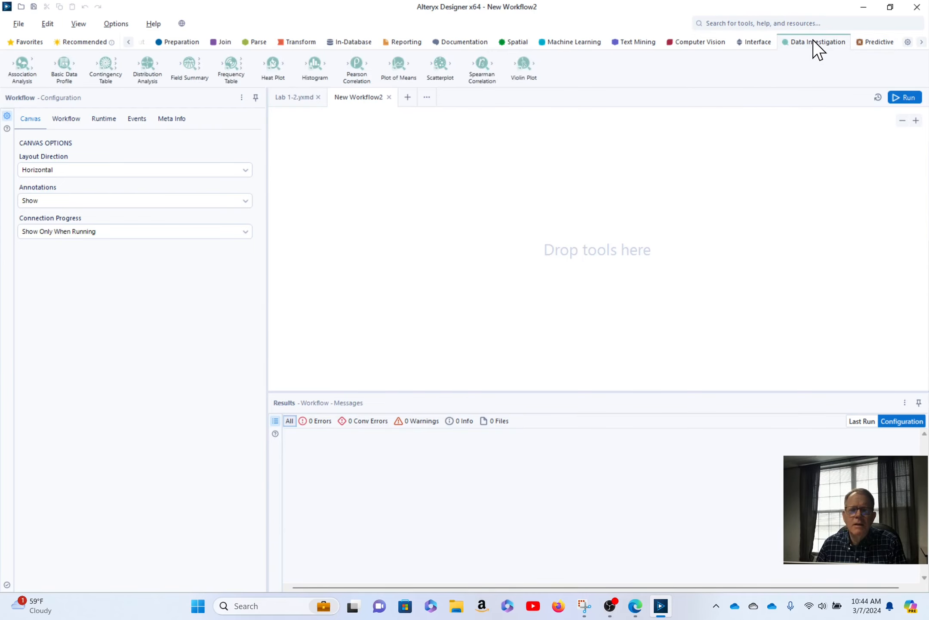
drag(400, 66, 369, 99)
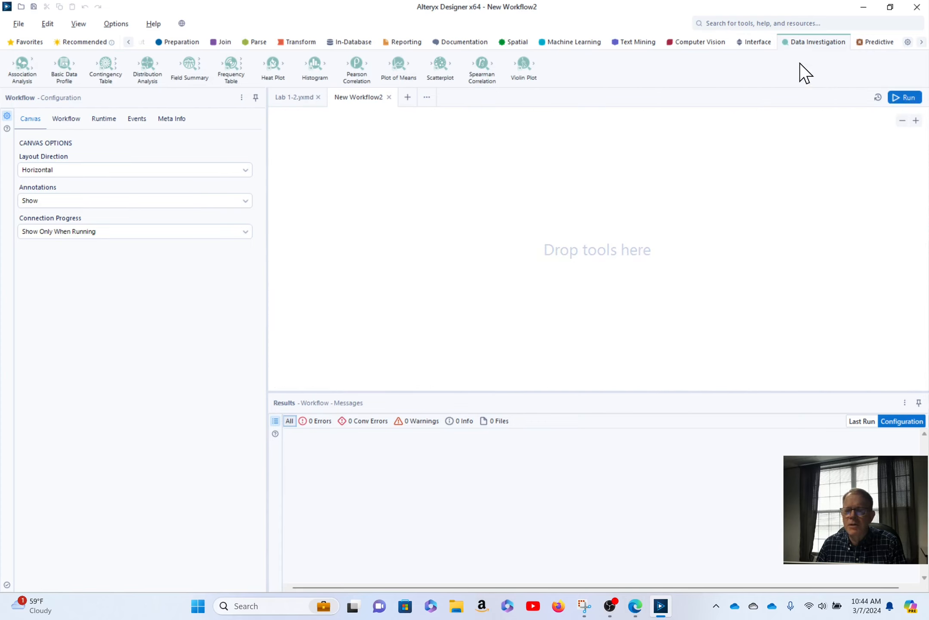
click(922, 42)
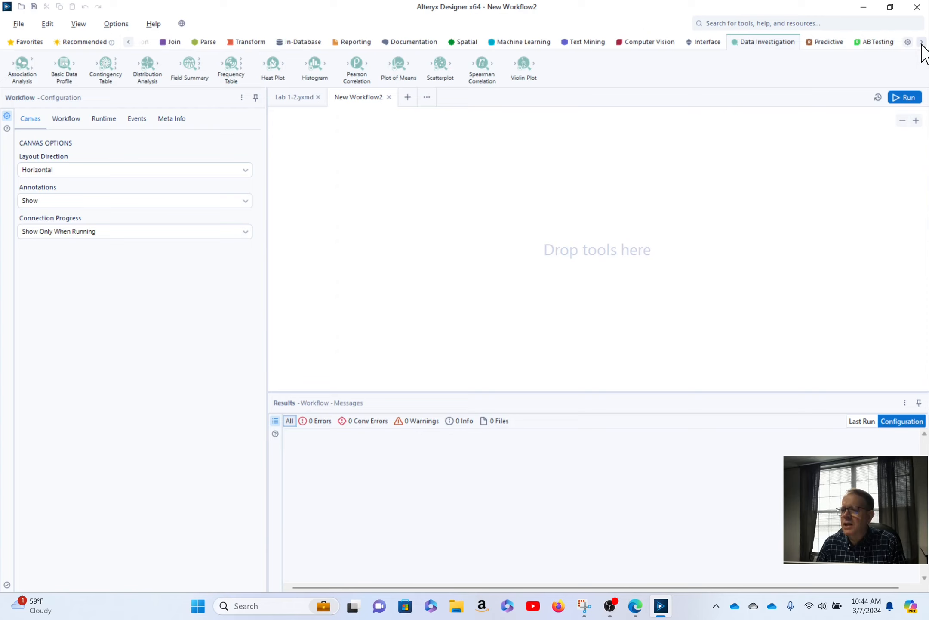
click(922, 42)
click(795, 42)
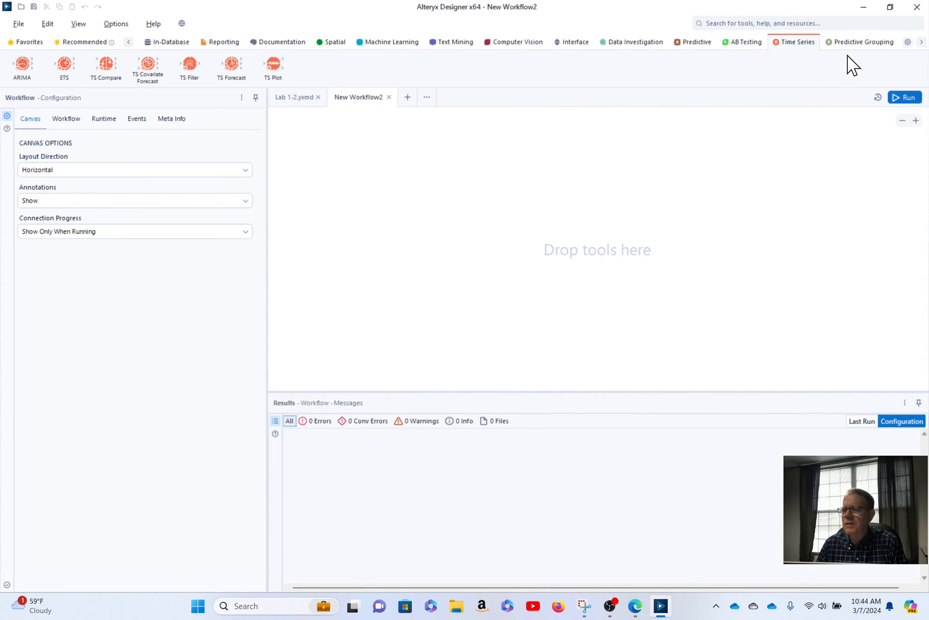
click(859, 43)
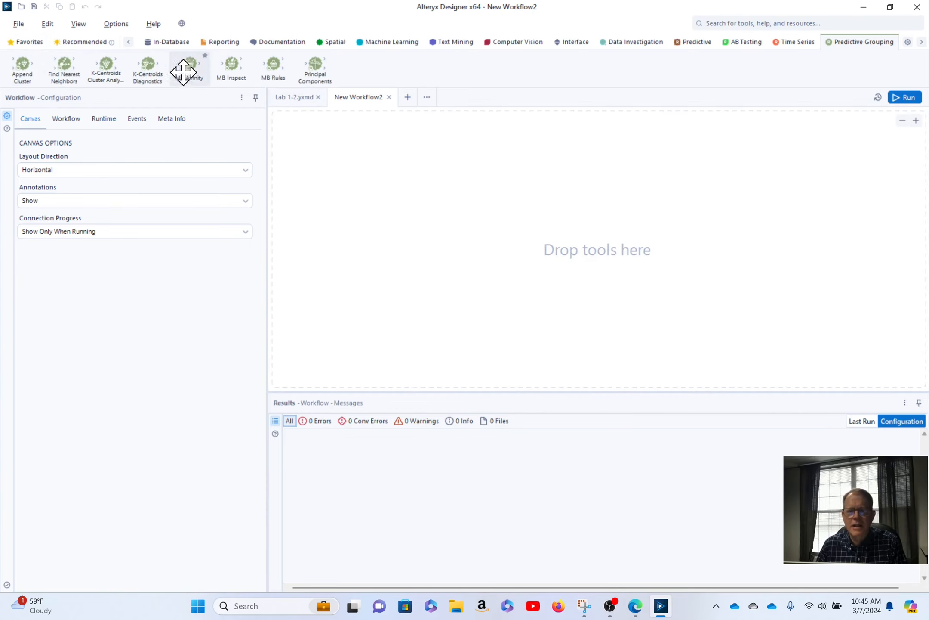
Add an Input Data tool from the In/Out category near the upper-left corner of the empty canvas
click(129, 42)
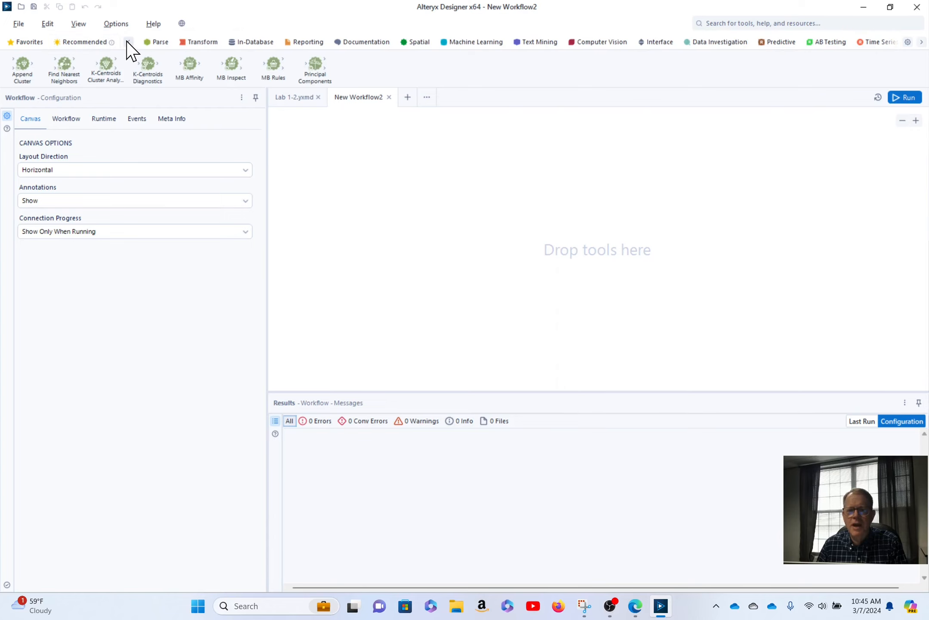
click(157, 42)
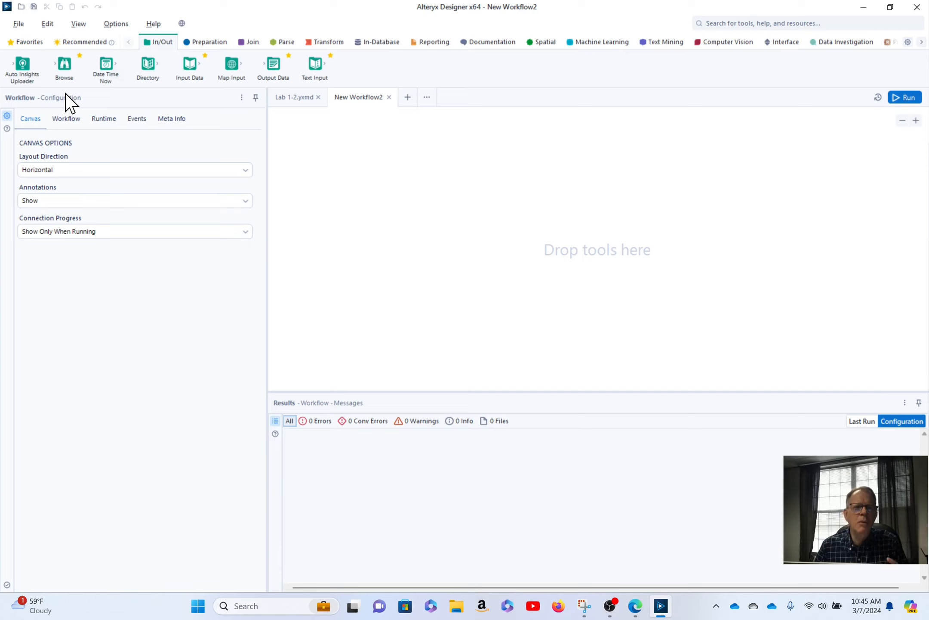
drag(73, 63, 78, 68)
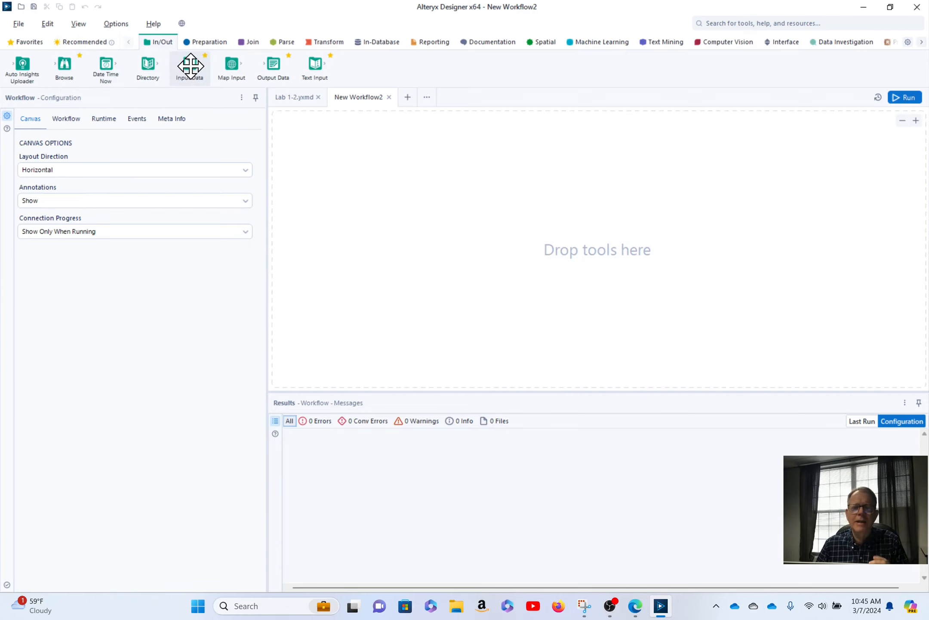
drag(190, 67, 331, 190)
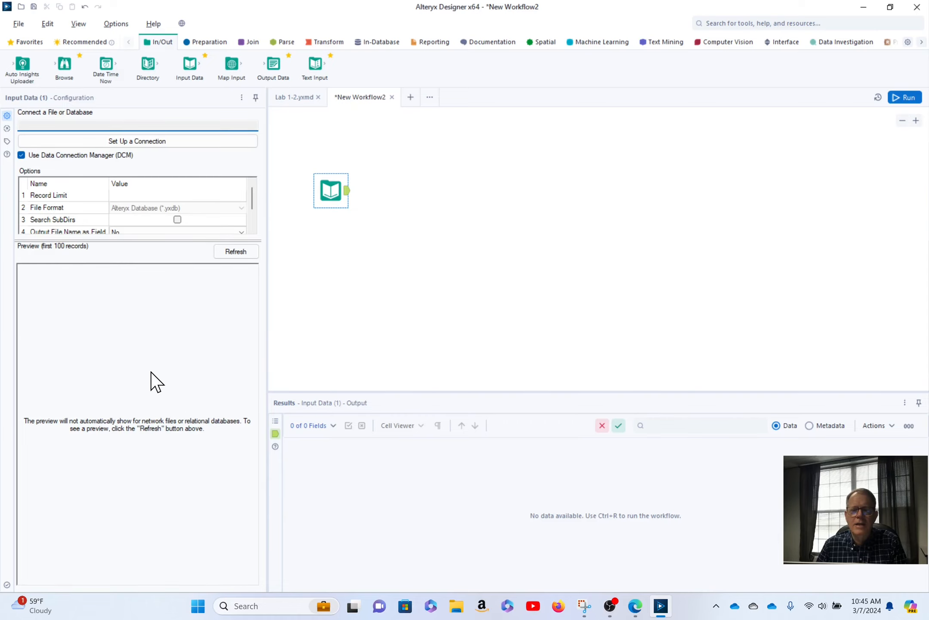
Connect the Input Data tool to the Excel file DAA_Chapter_1-2_Data in the ACCT 5233 folder
click(143, 142)
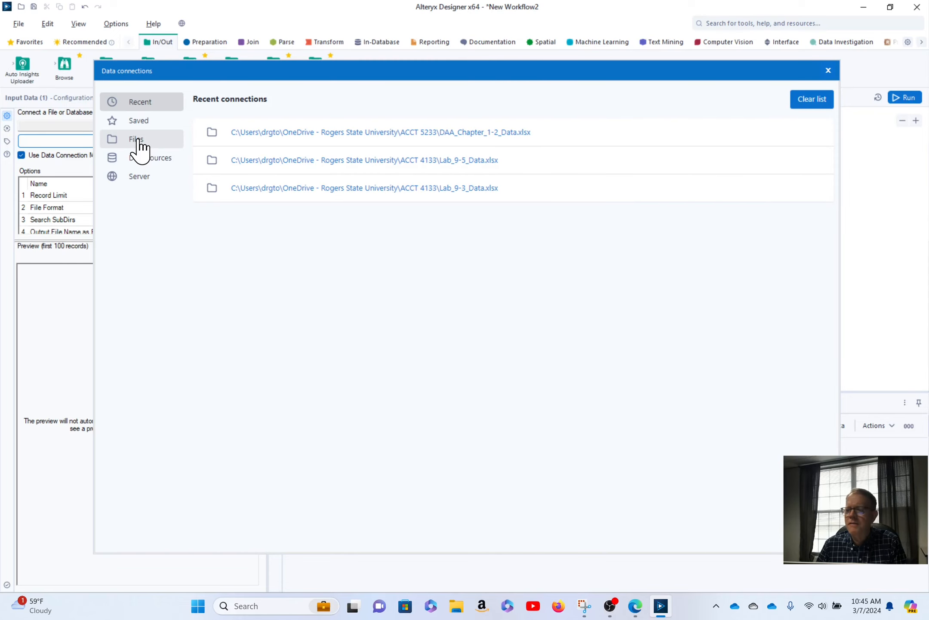
click(139, 141)
click(558, 149)
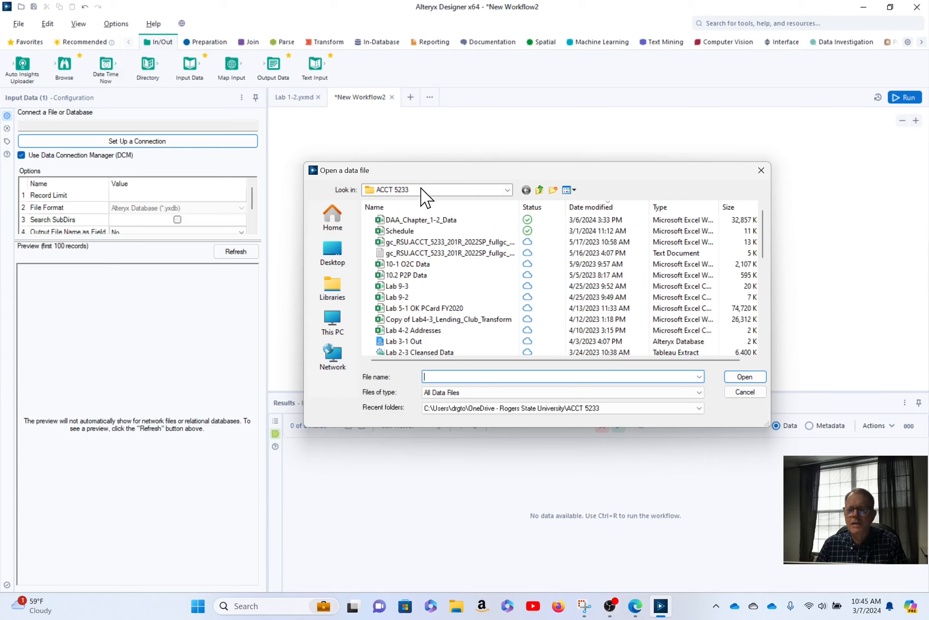
click(449, 220)
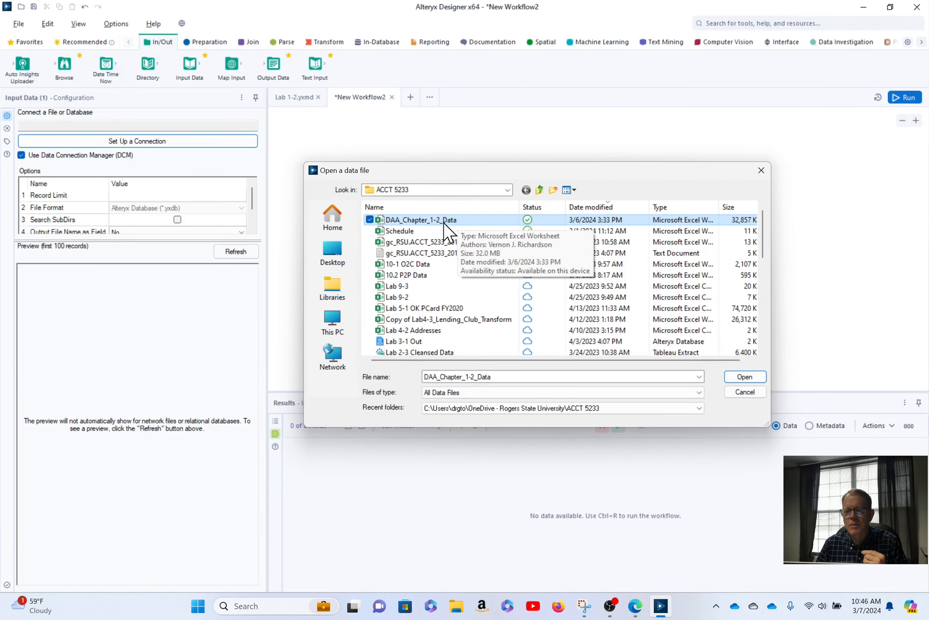
click(746, 377)
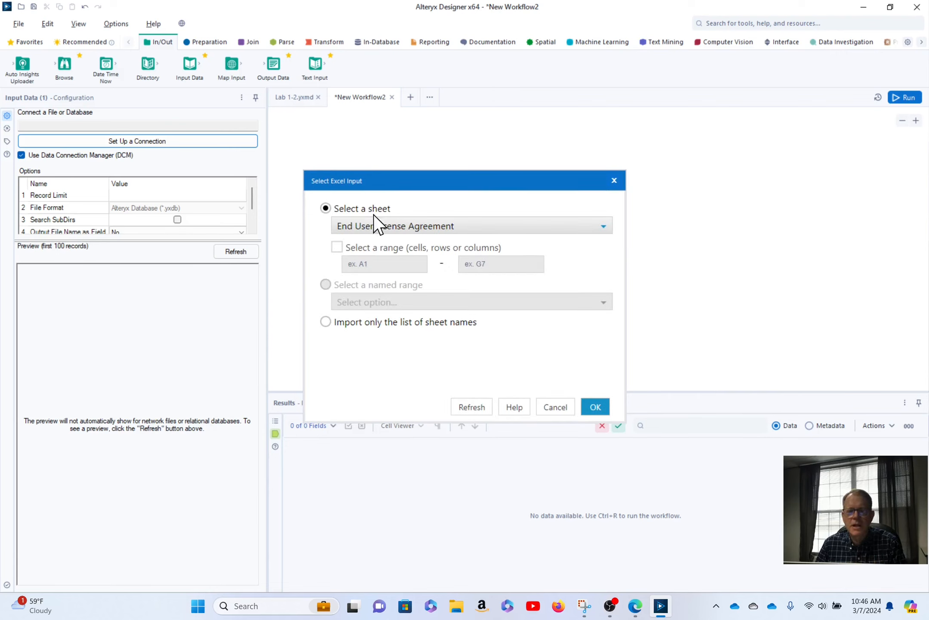
Import the RejectStatsB2013 sheet from the Excel file and look over the data preview
click(458, 230)
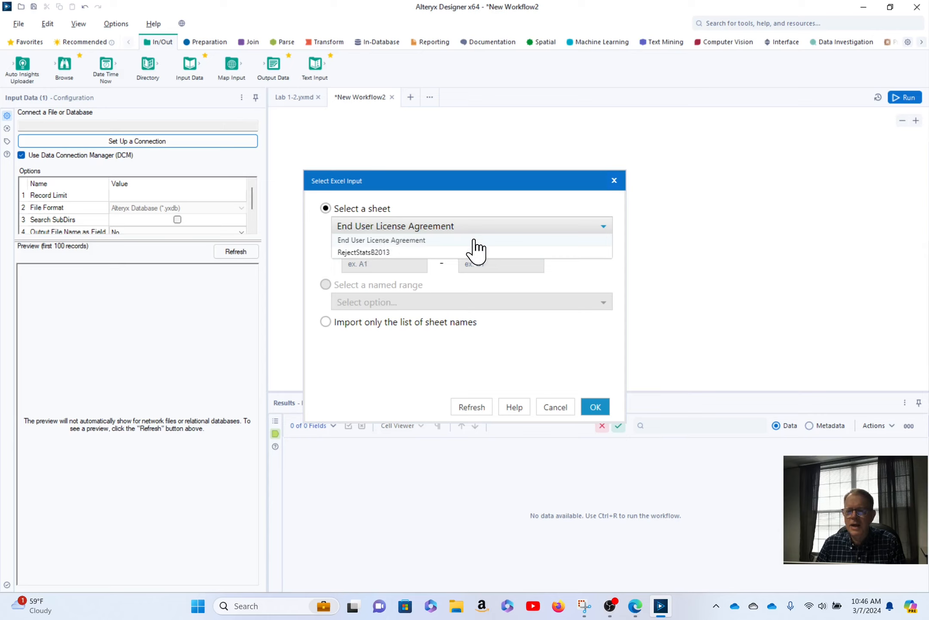
click(375, 253)
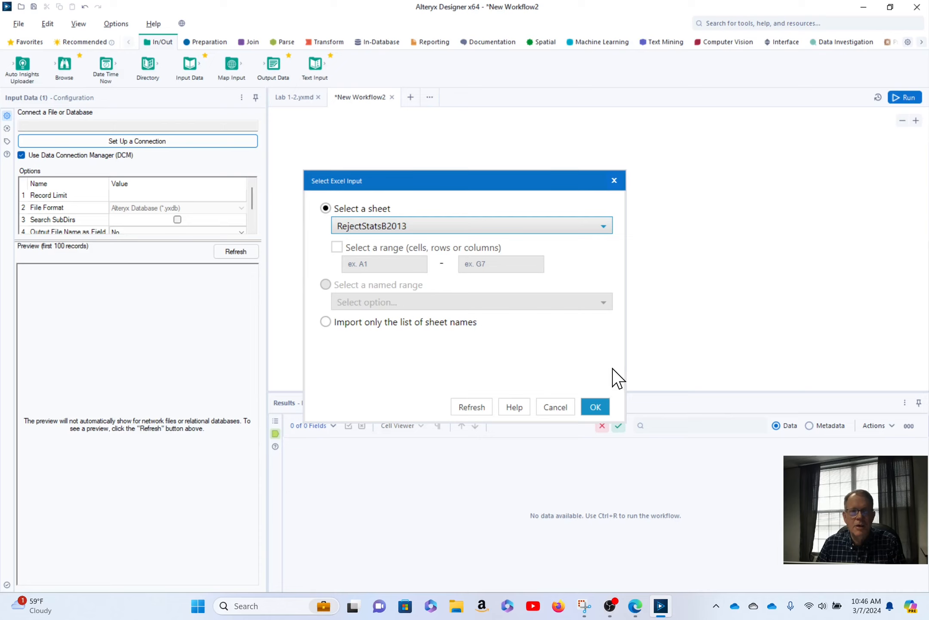
click(595, 407)
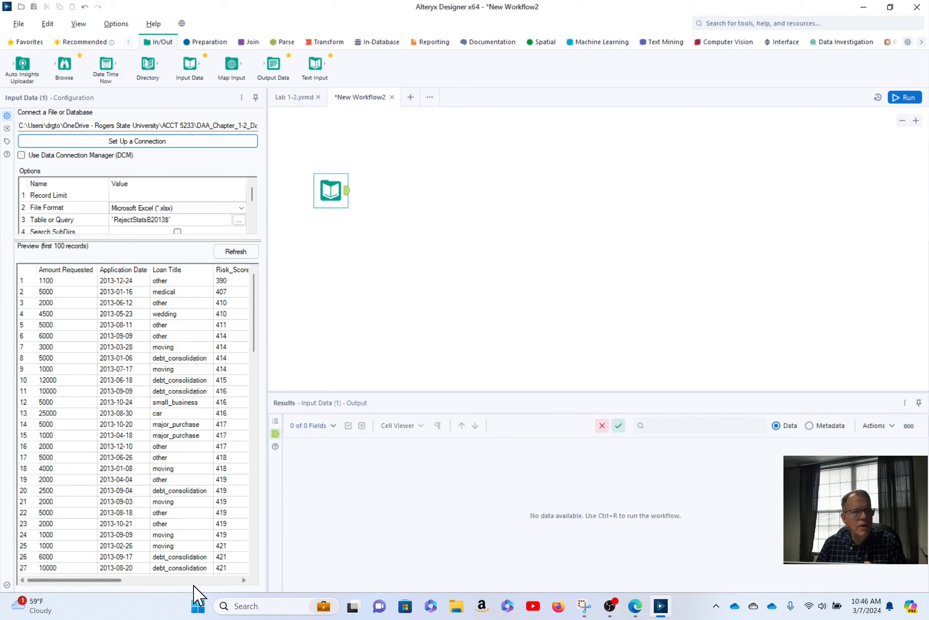
mouse_move(88, 581)
mouse_down()
mouse_move(224, 573)
mouse_move(76, 573)
mouse_up()
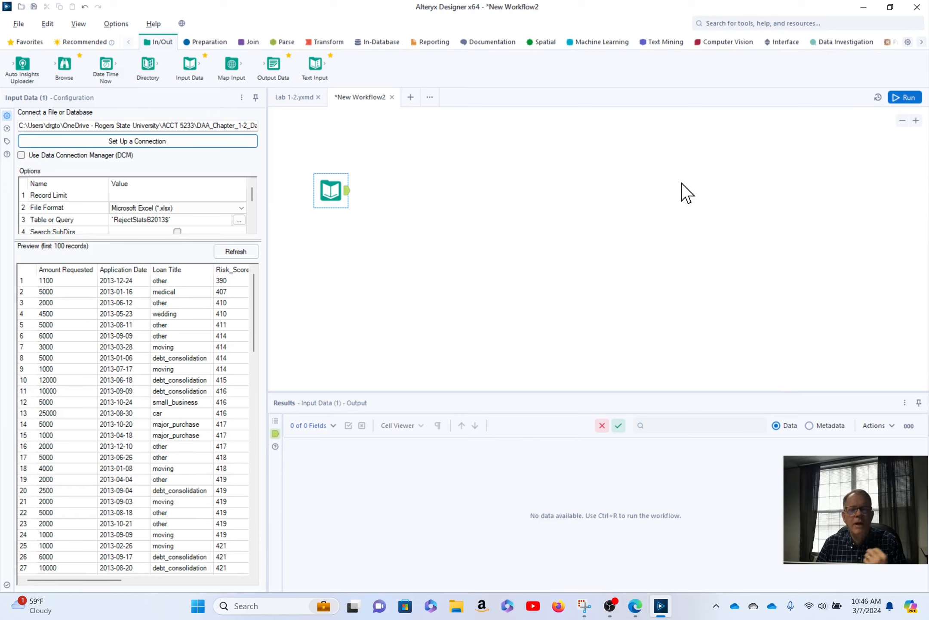
Run the workflow and display the Input Data tool's output records
click(911, 98)
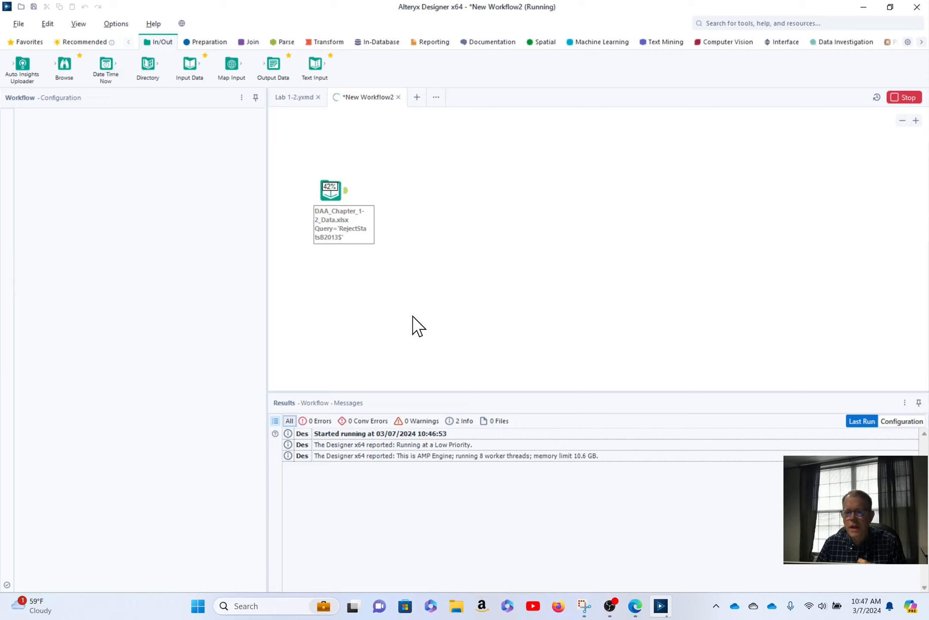
click(331, 191)
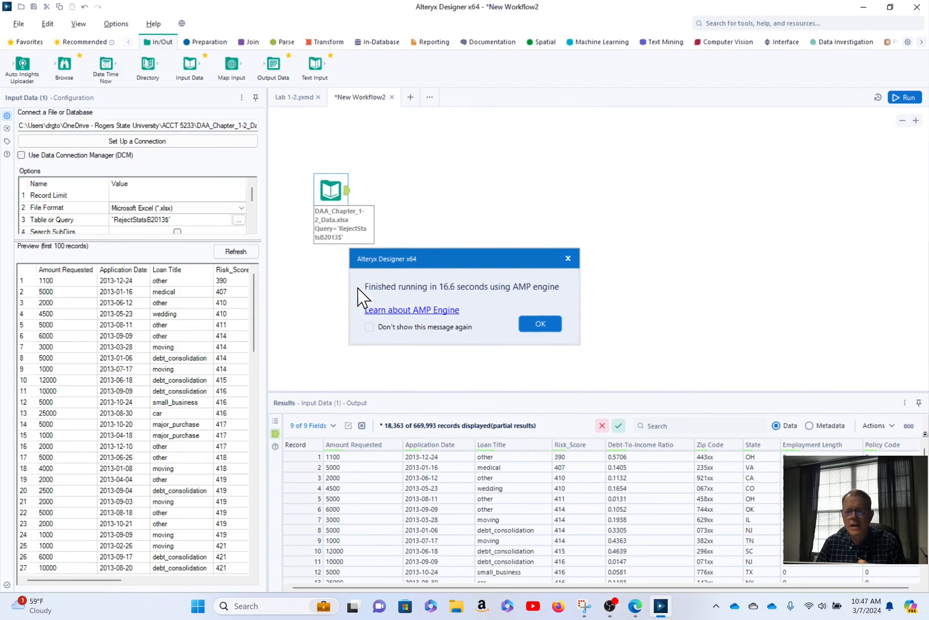
click(540, 324)
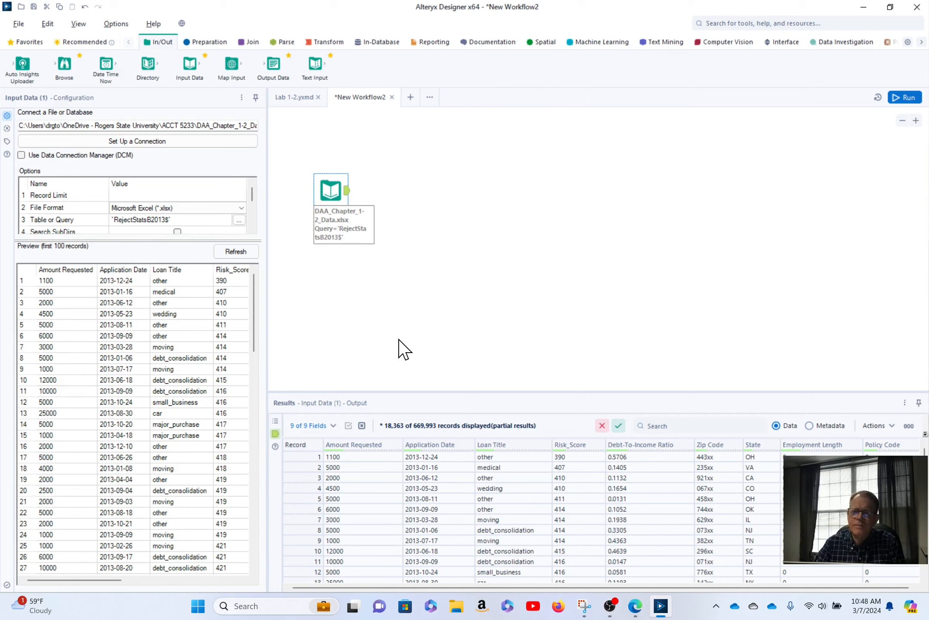
Add a Select tool connected to the Input Data tool's output and align it horizontally with that tool
click(209, 43)
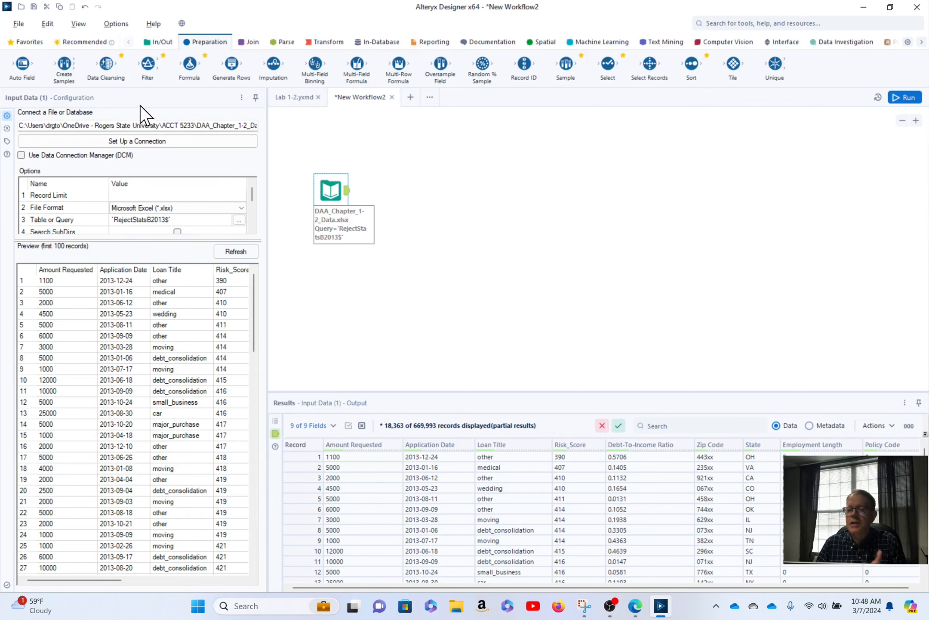
drag(608, 64, 407, 188)
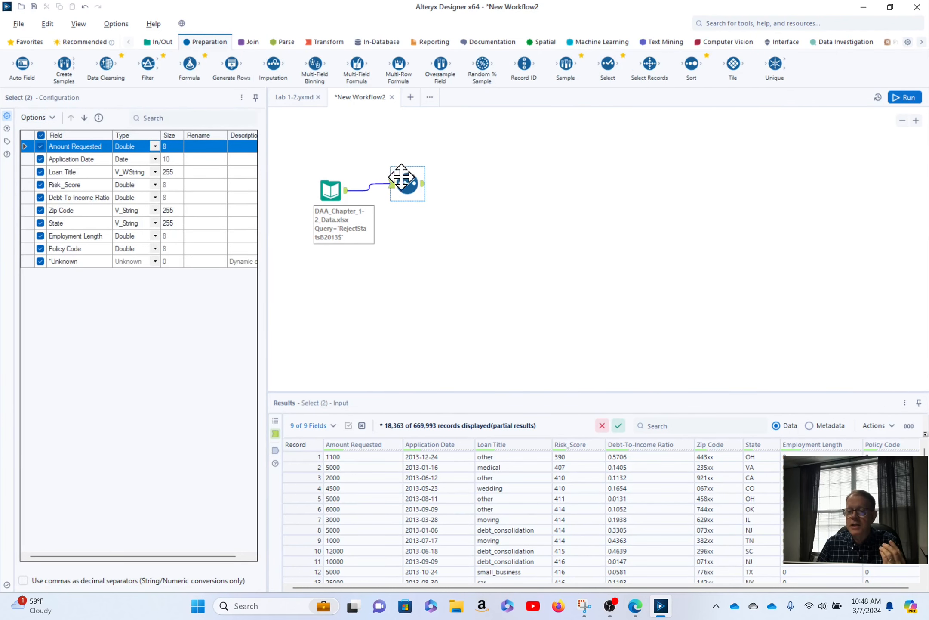
mouse_move(406, 178)
mouse_down()
mouse_move(416, 201)
mouse_move(413, 194)
mouse_up()
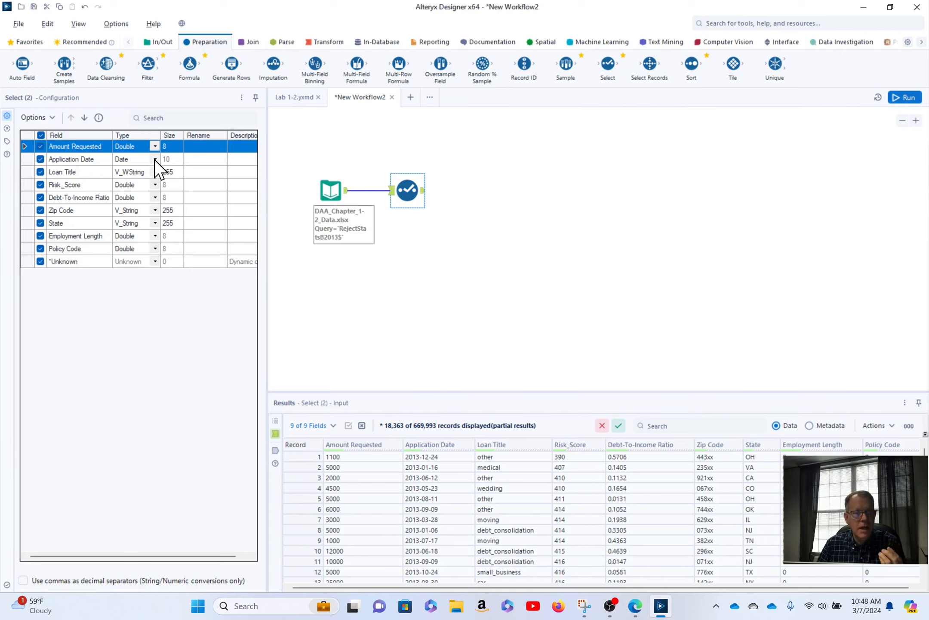
Examine the data type options for the Zip Code field in the Select tool's configuration
click(155, 210)
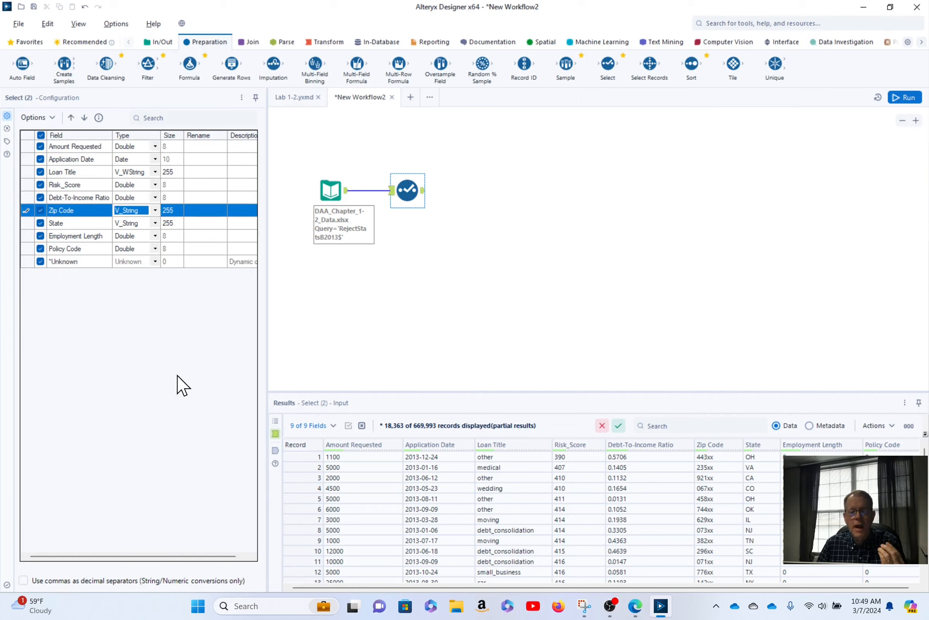
click(167, 374)
click(166, 375)
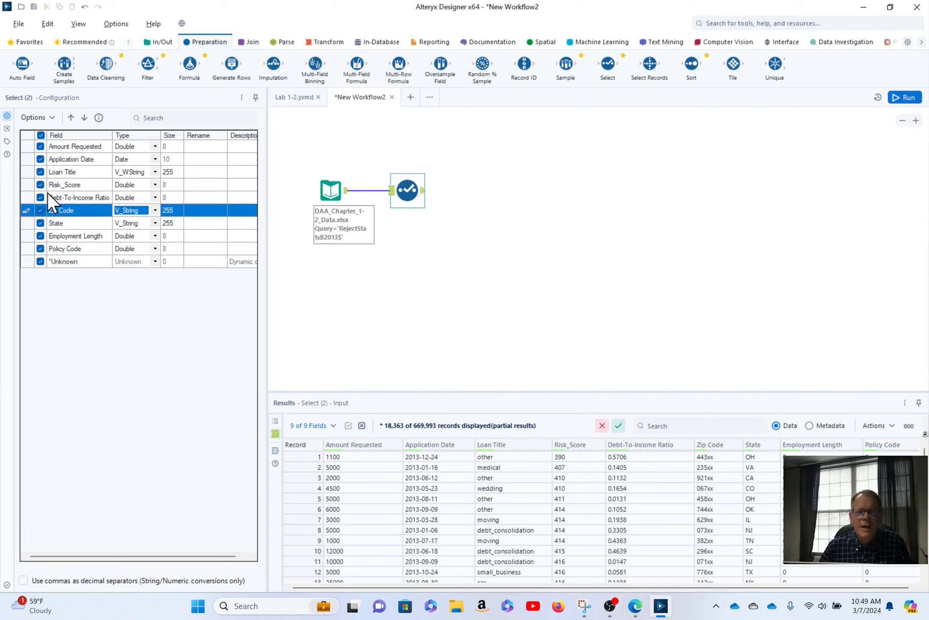
Exclude the Loan Title, Debt-To-Income Ratio and Employment Length fields from the Select tool's output
click(40, 172)
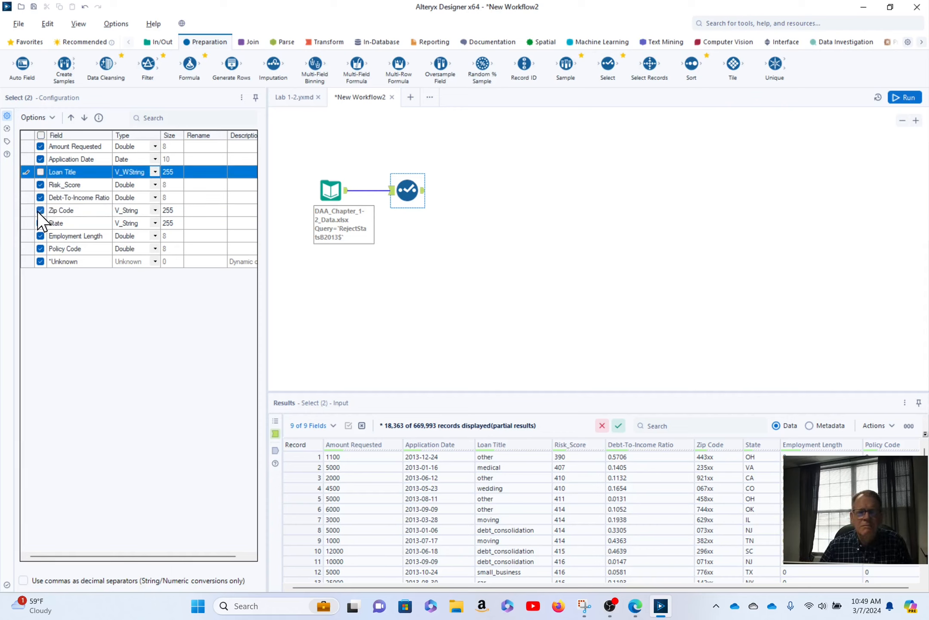
click(40, 198)
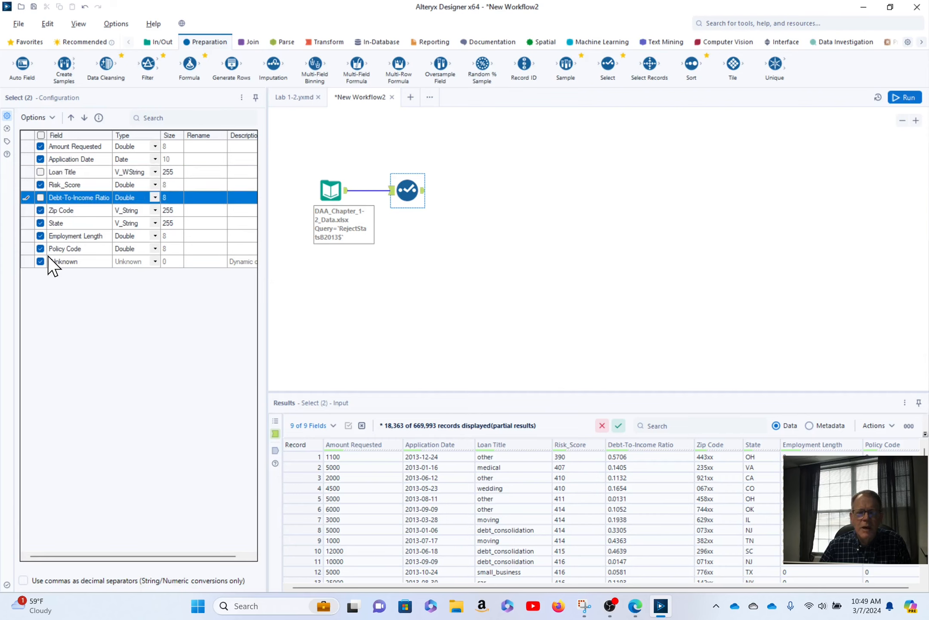
click(40, 236)
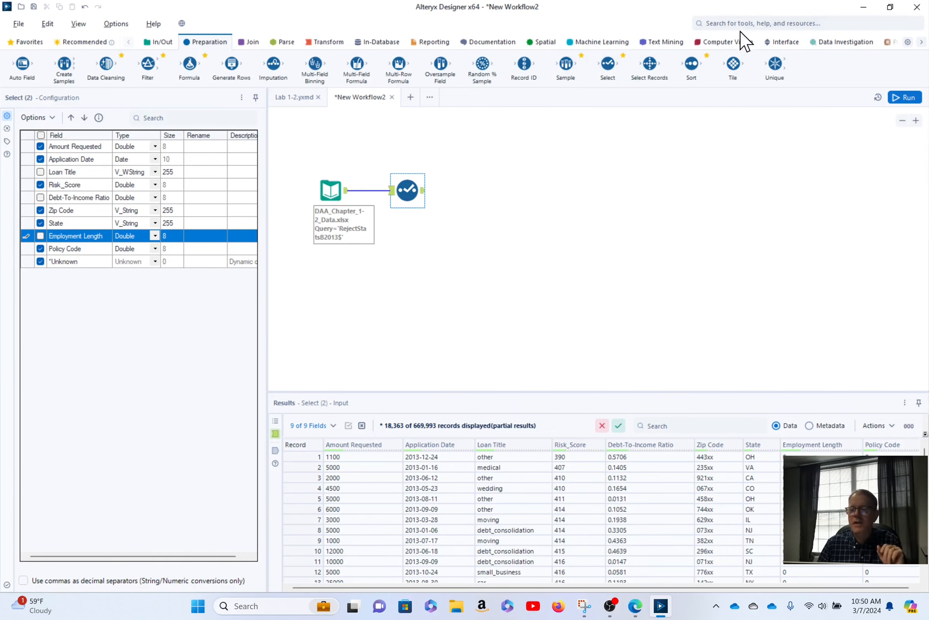
Run the workflow again and display the records output by the Select tool
click(905, 98)
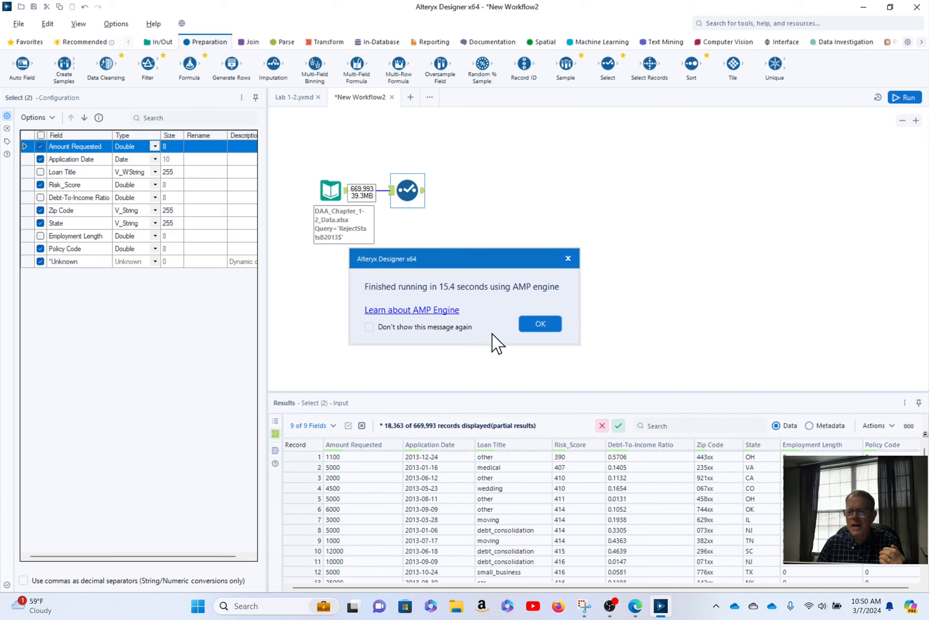
click(542, 324)
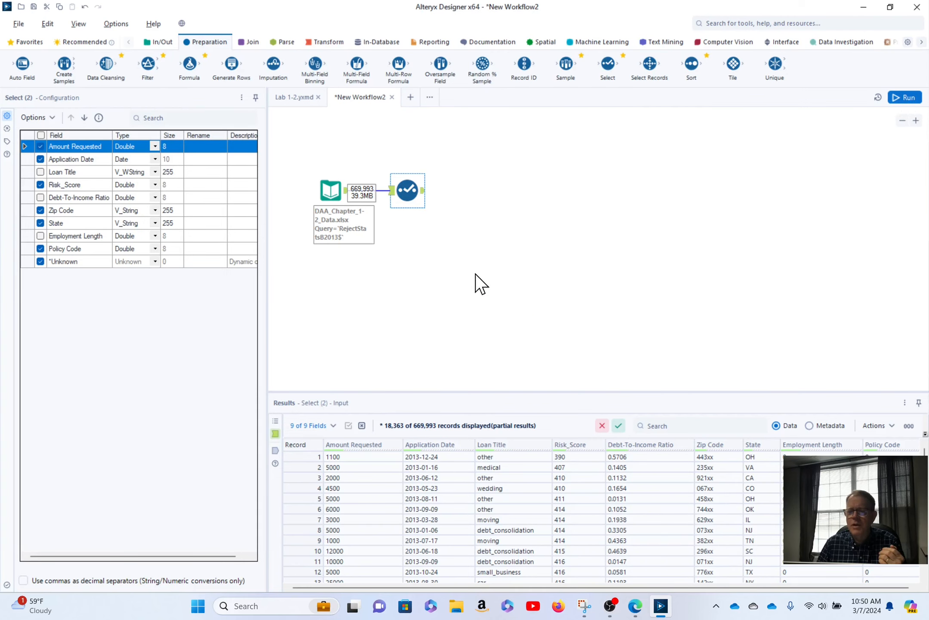
click(423, 191)
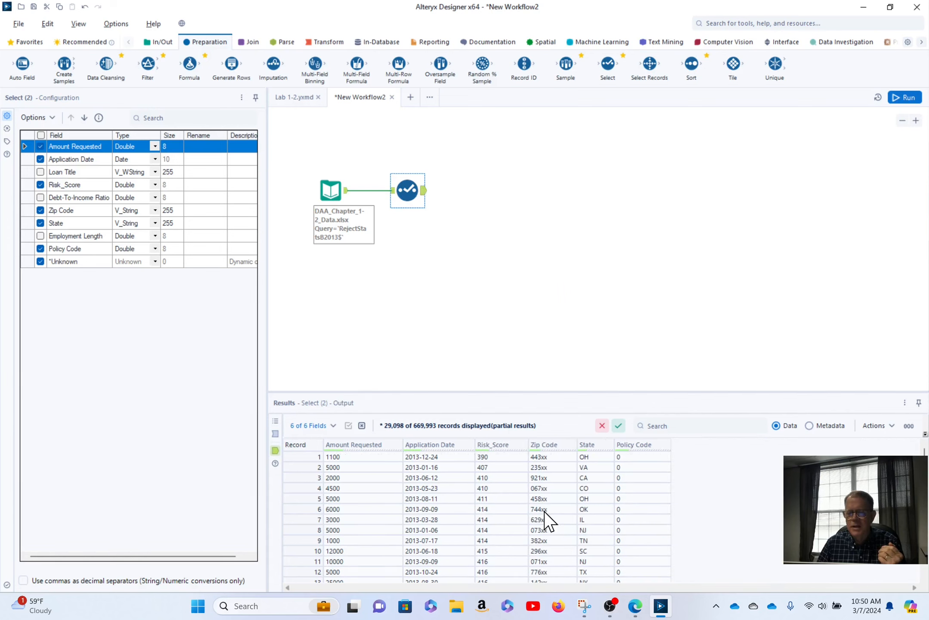
Compare the fields output by the Input Data tool with those output by the Select tool
click(423, 189)
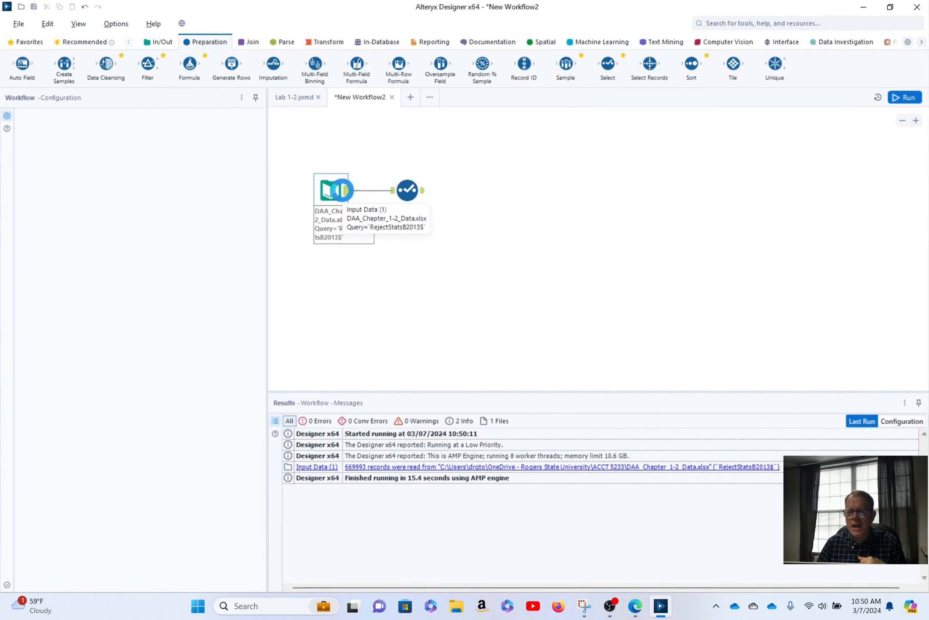
click(332, 196)
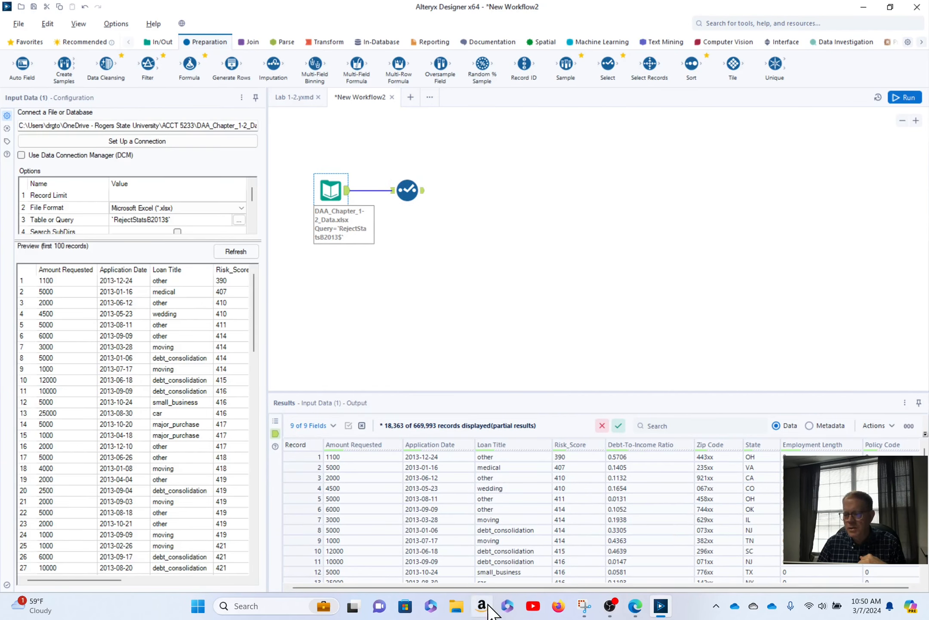
click(422, 190)
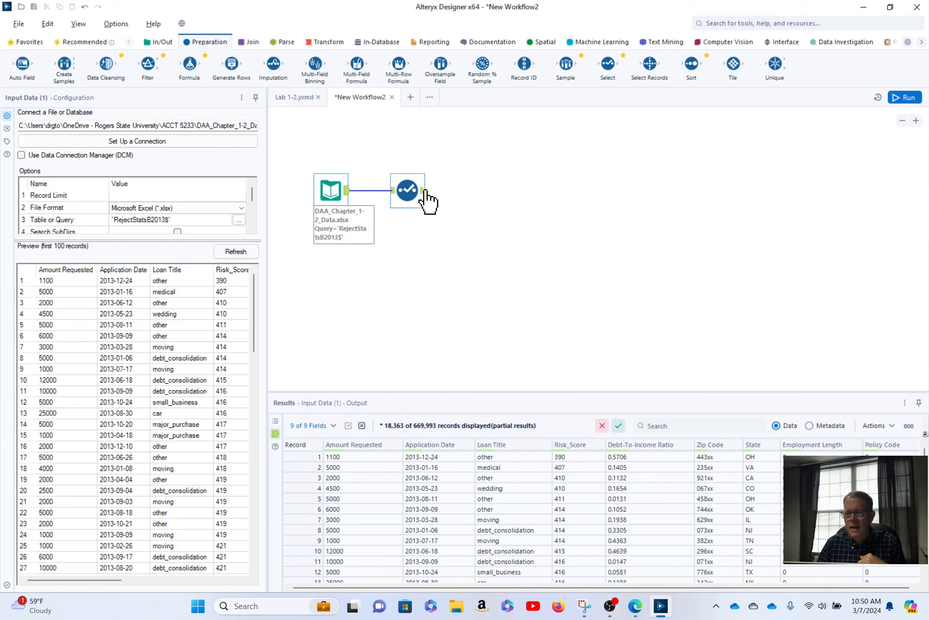
click(458, 373)
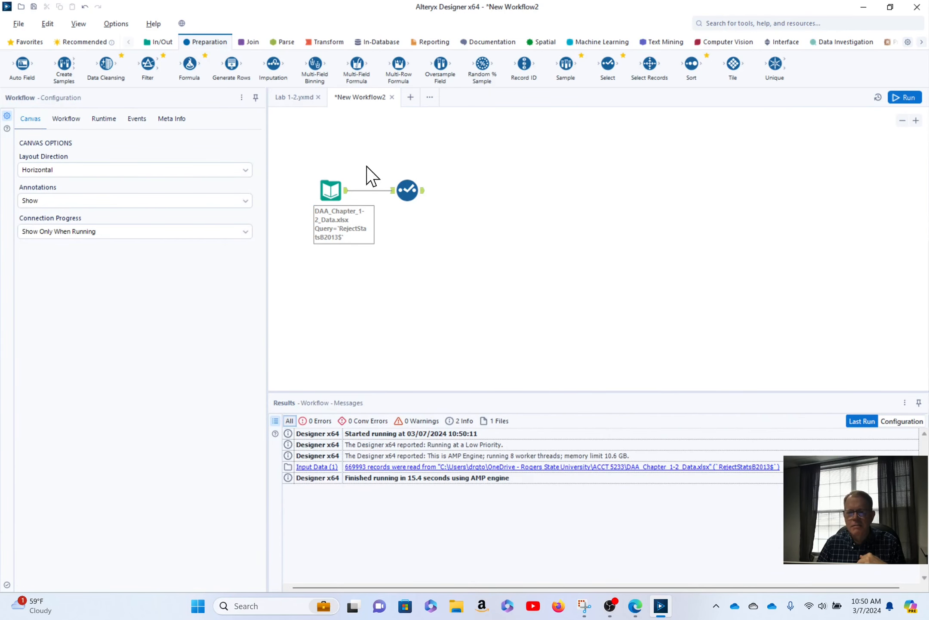
click(422, 192)
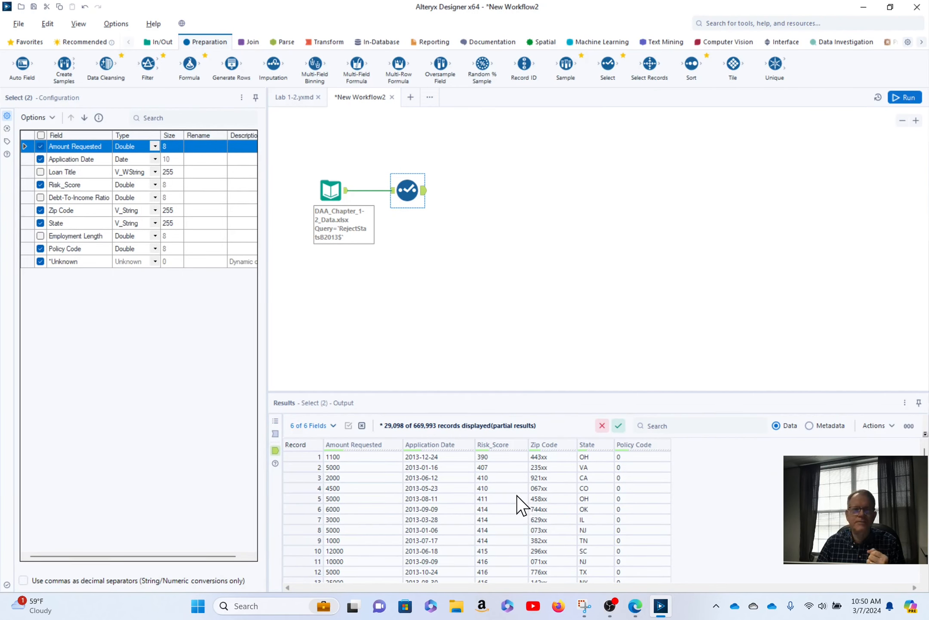
Display the Lab 1-2.yxmd workflow and check the LendingClub assignment in McGraw-Hill Connect in the browser, returning to Alteryx Designer
click(301, 98)
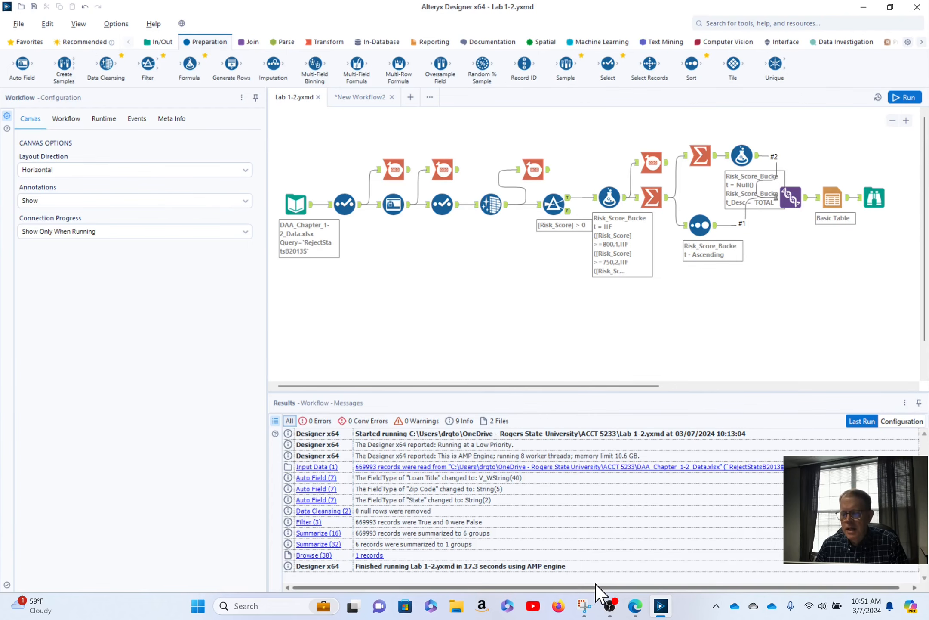
click(635, 606)
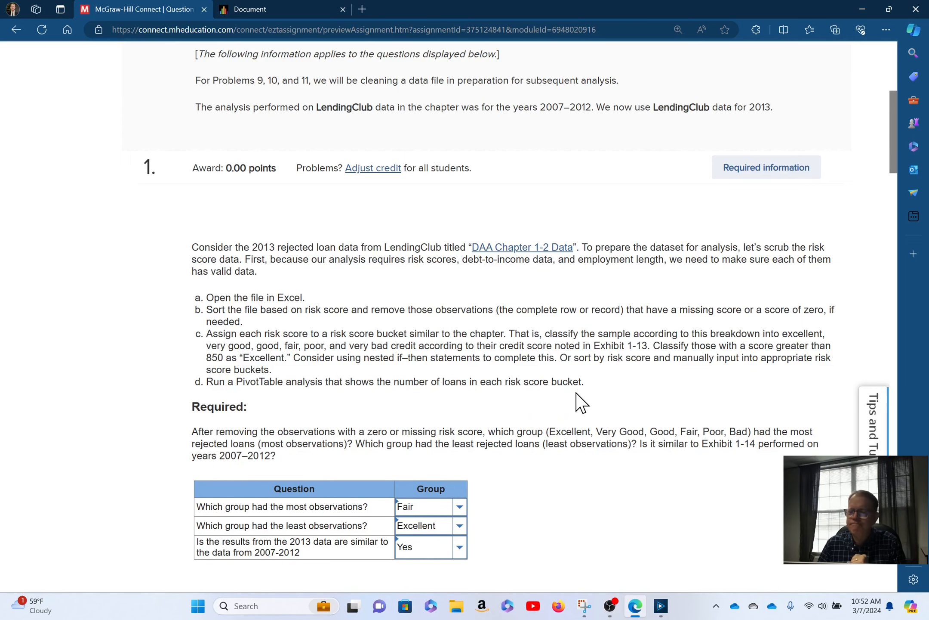
click(275, 12)
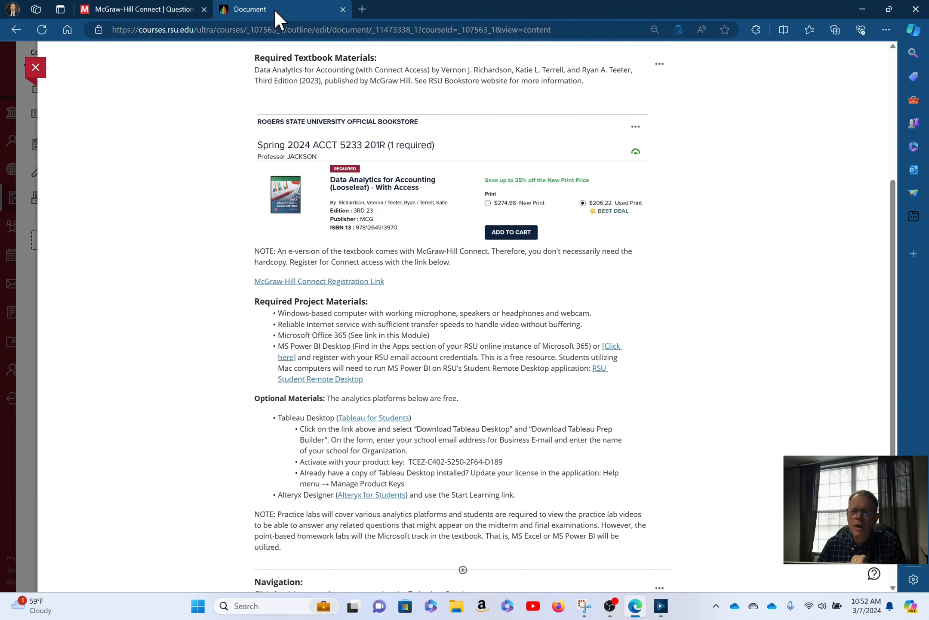
click(126, 11)
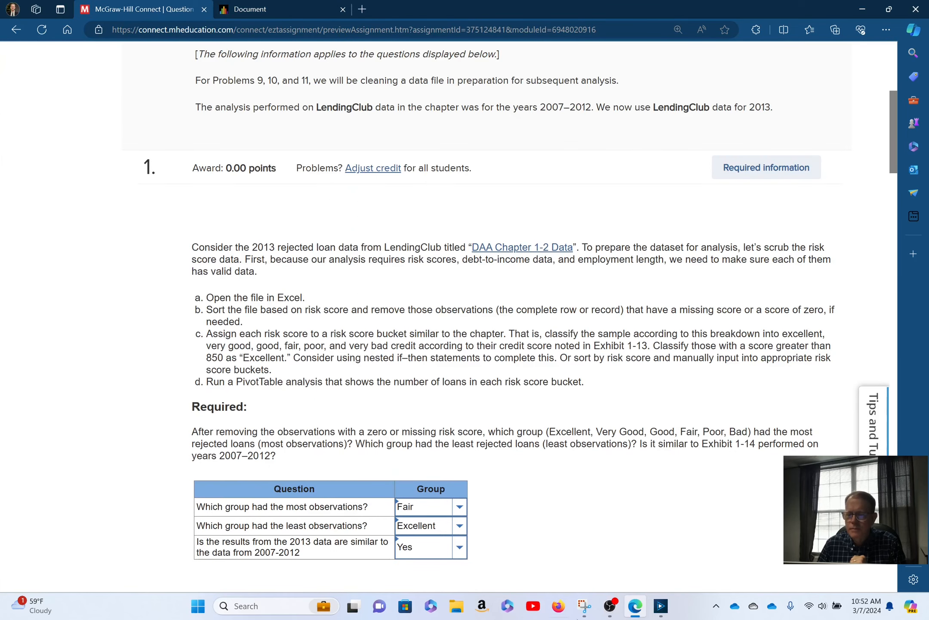
click(661, 606)
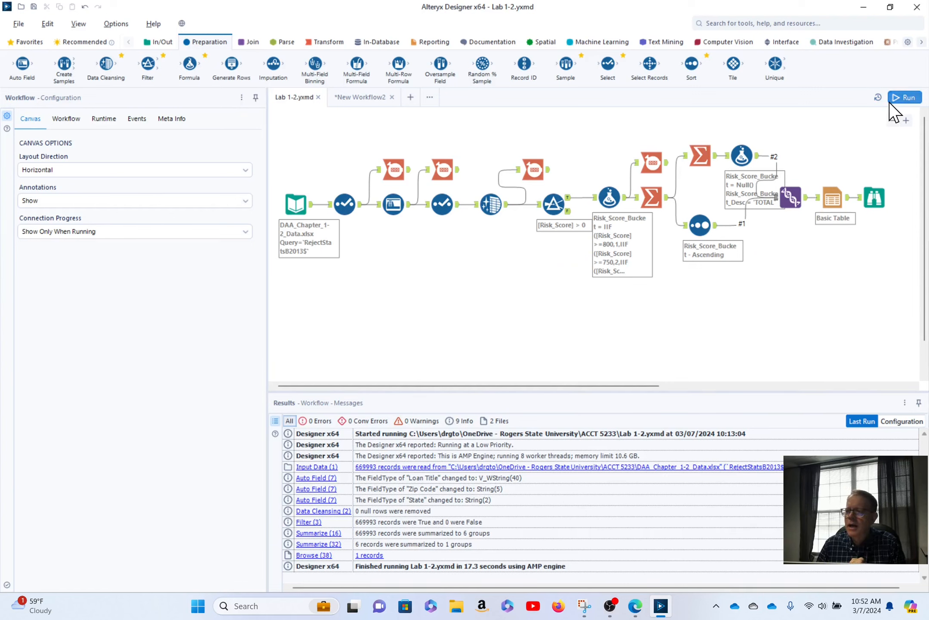
Run the Lab 1-2.yxmd workflow and display the Browse tool's report of loan counts per risk score bucket
click(905, 97)
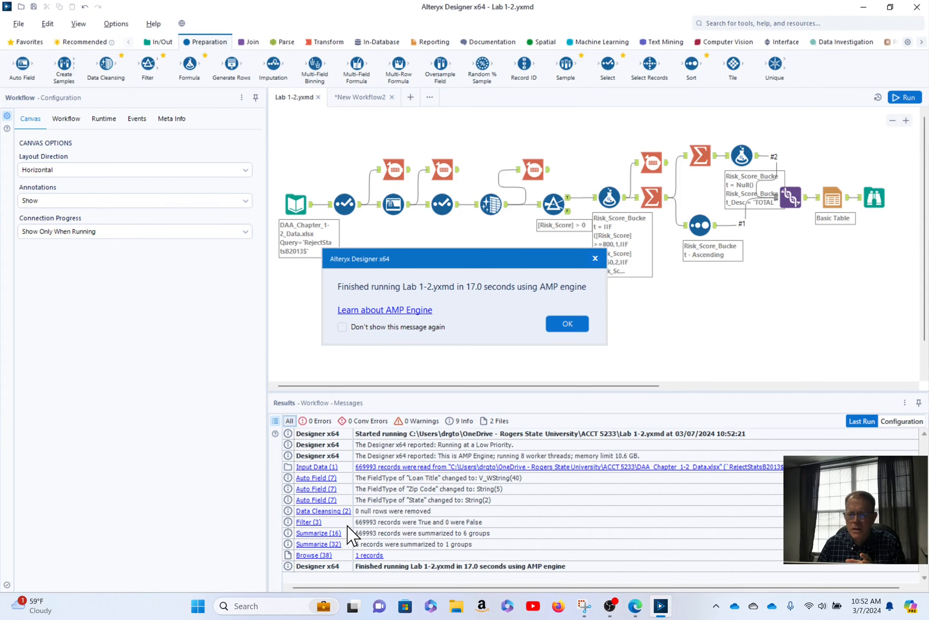
click(559, 324)
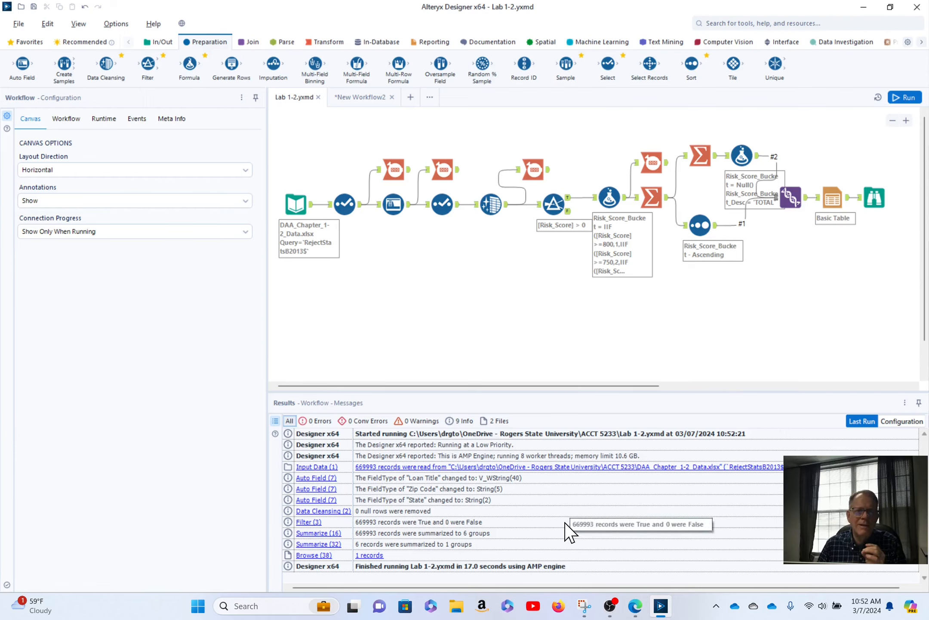
click(875, 201)
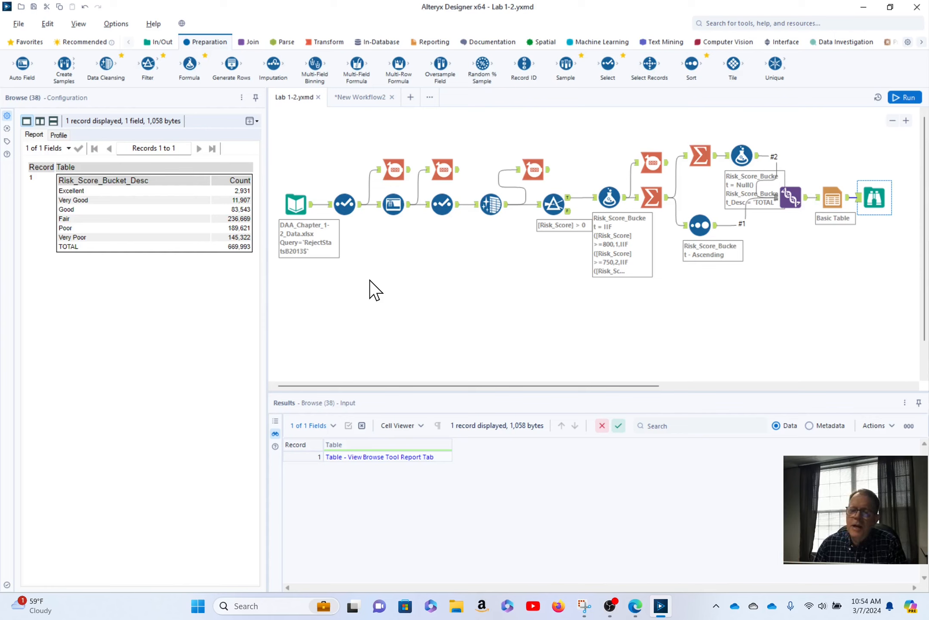
Display the Input Data, first Select and Auto Field tool configurations along with the In/Out tool category
click(295, 204)
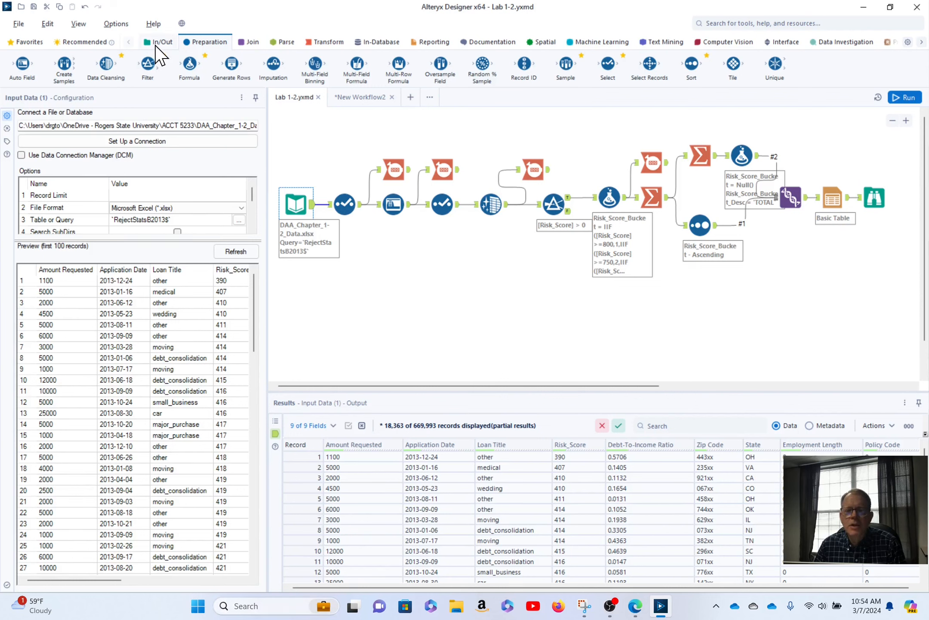
click(156, 45)
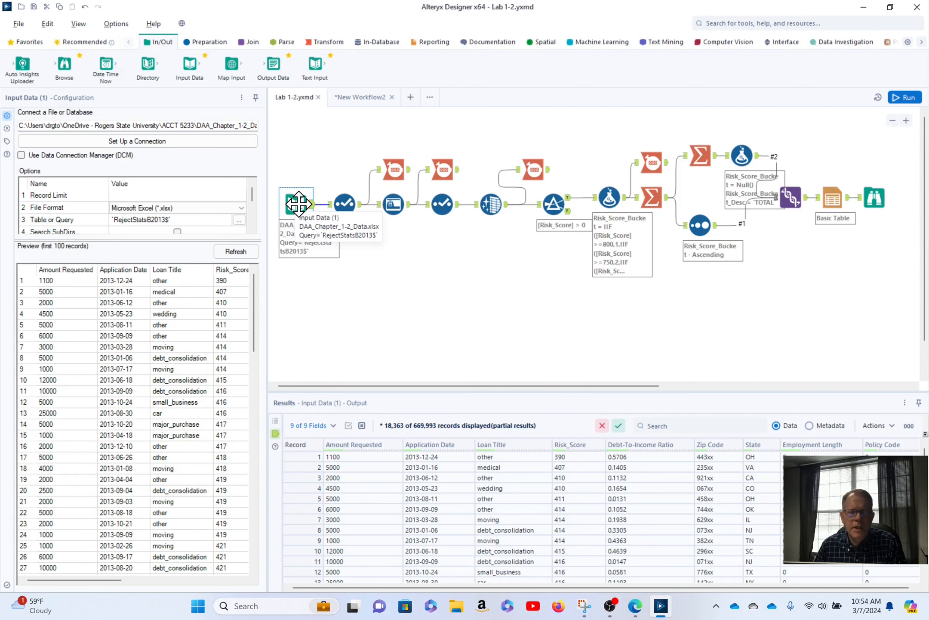
click(344, 204)
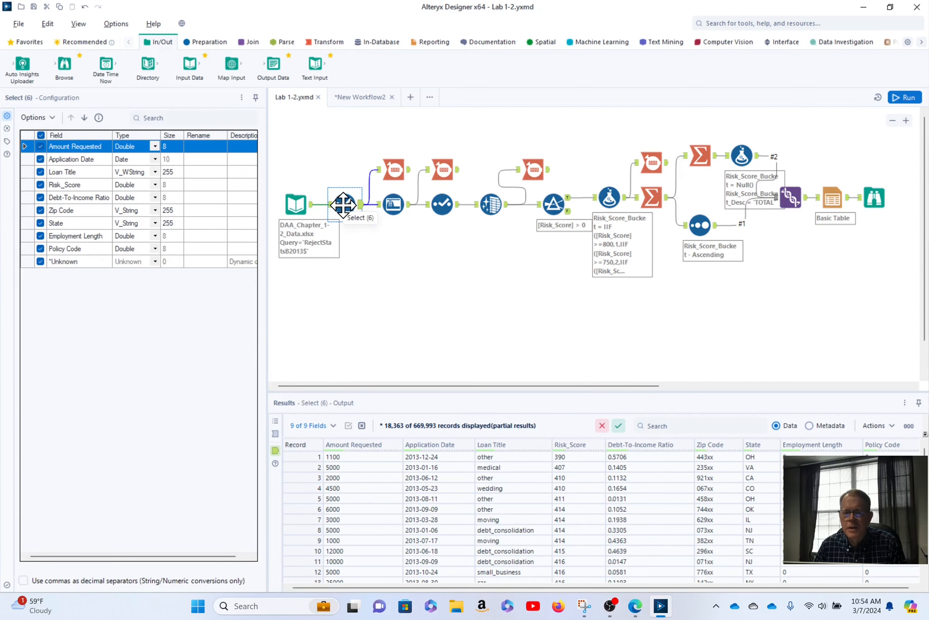
click(392, 204)
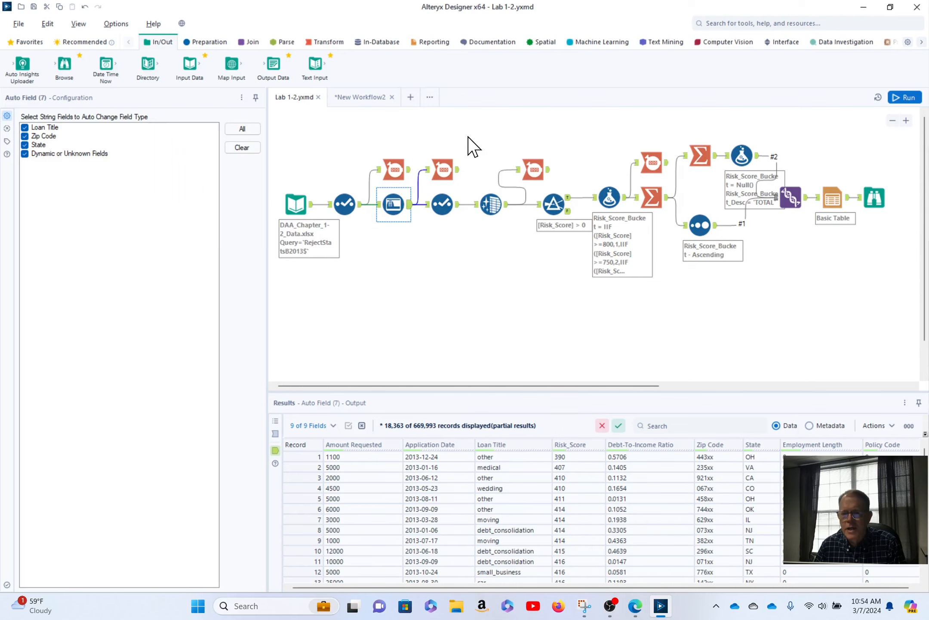
click(442, 204)
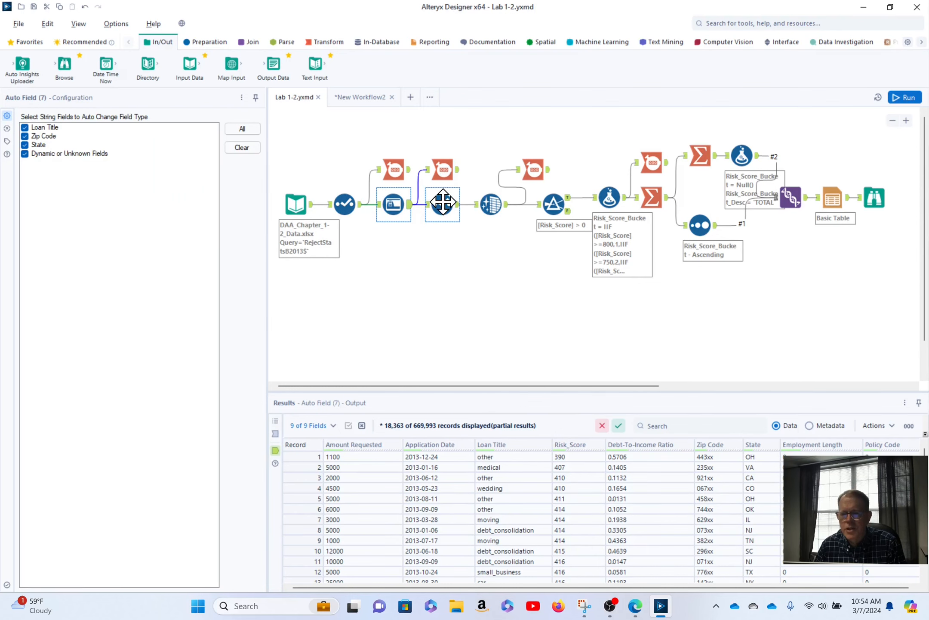
Browse for the Input Data tool's Microsoft Excel source file, select DAA_Chapter_1-2_Data, and cancel without reconnecting
click(296, 204)
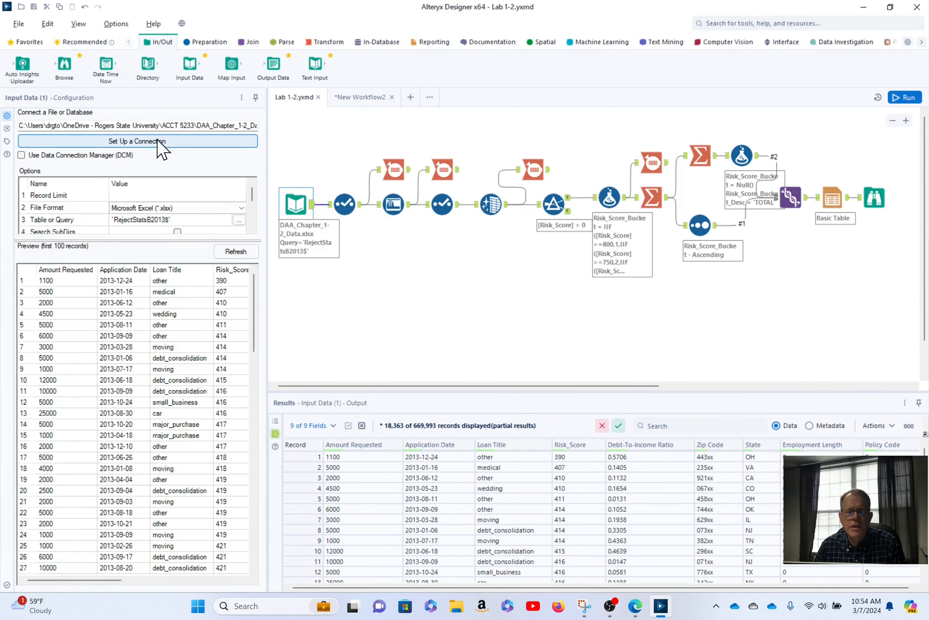
click(157, 141)
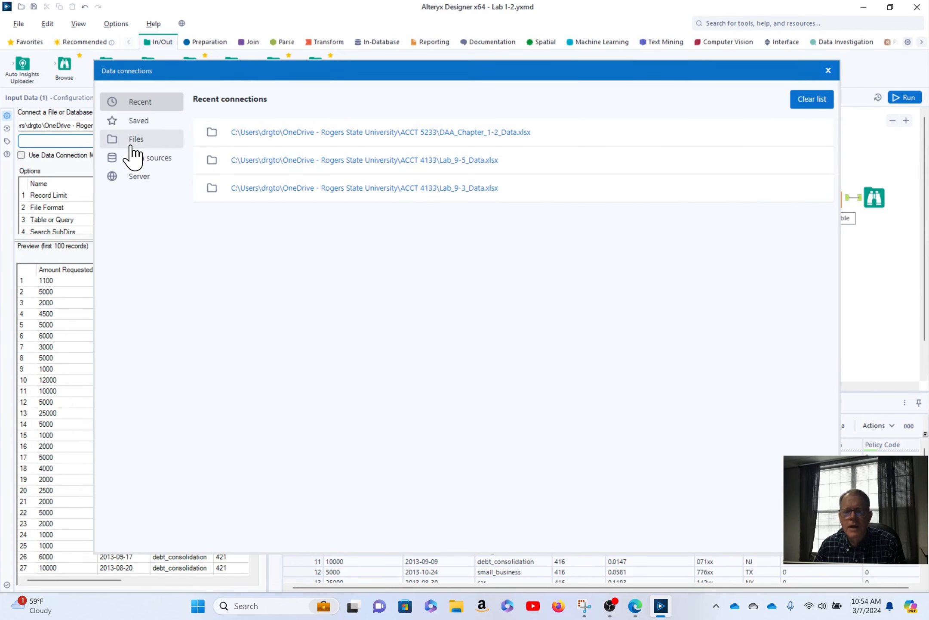
click(131, 146)
click(570, 146)
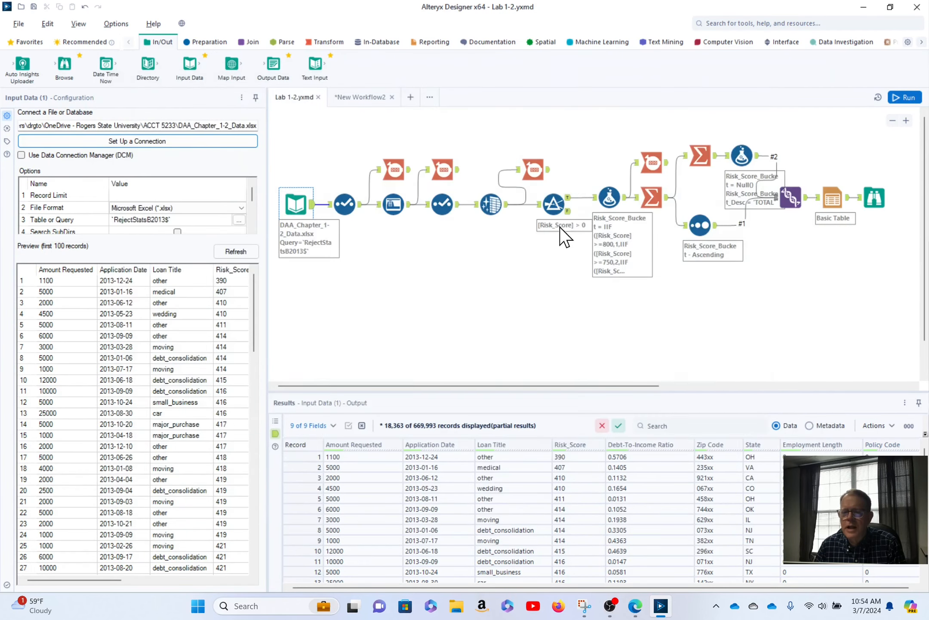
click(412, 220)
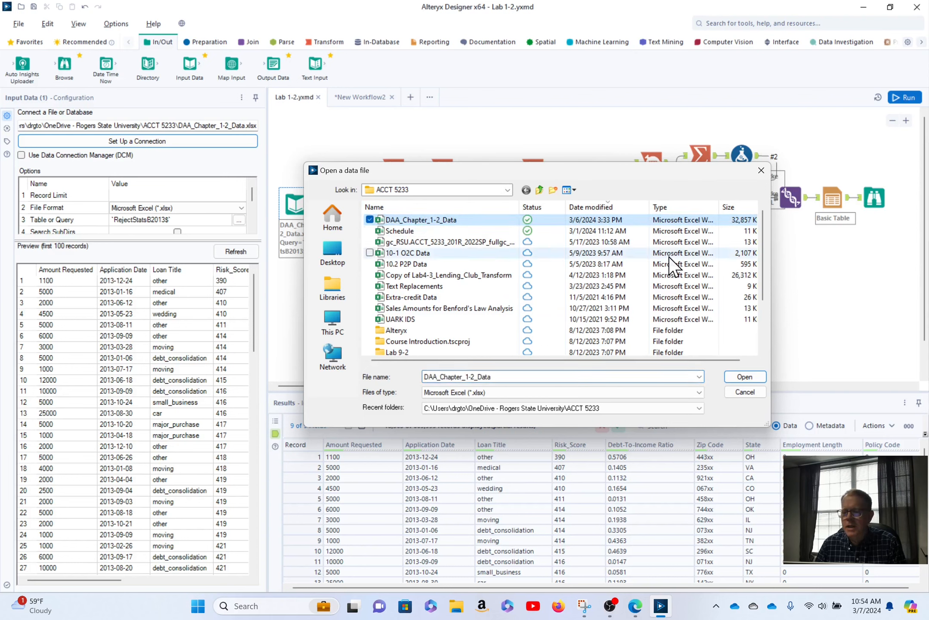
click(763, 174)
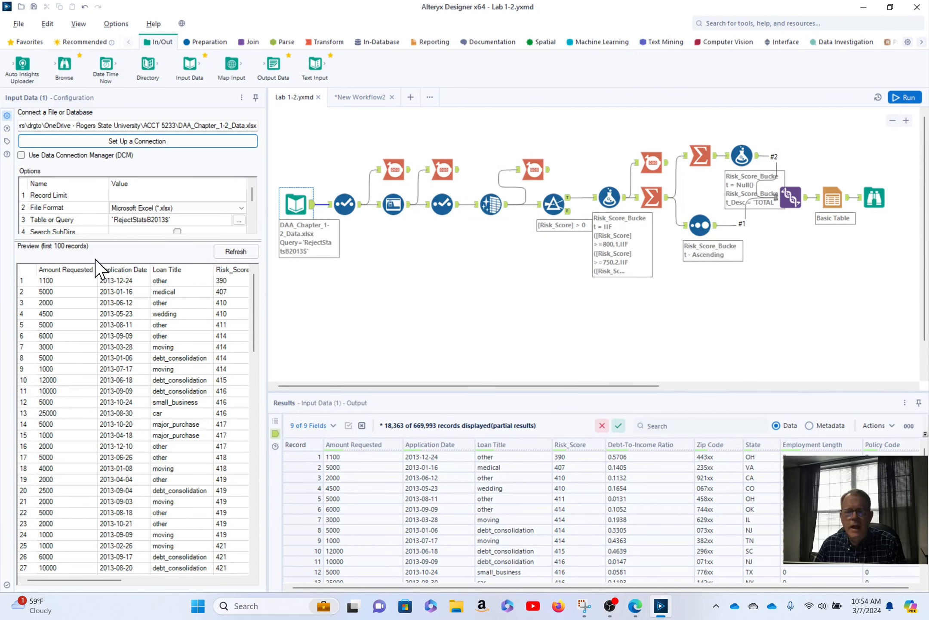
Review the Excel sheet choice for the Input Data tool with RejectStatsB2013 selected, and cancel the sheet selection
click(239, 220)
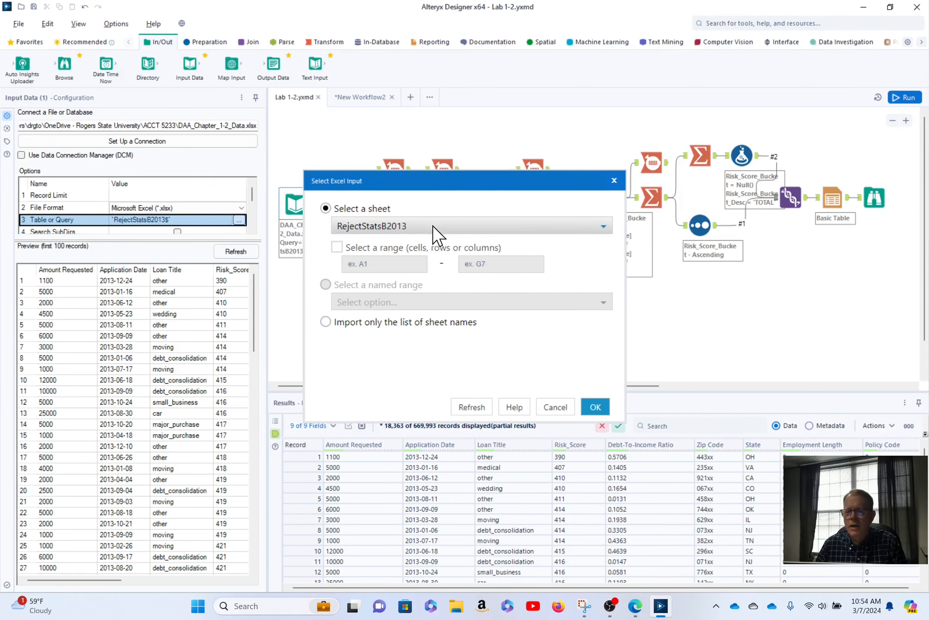
click(466, 226)
click(451, 252)
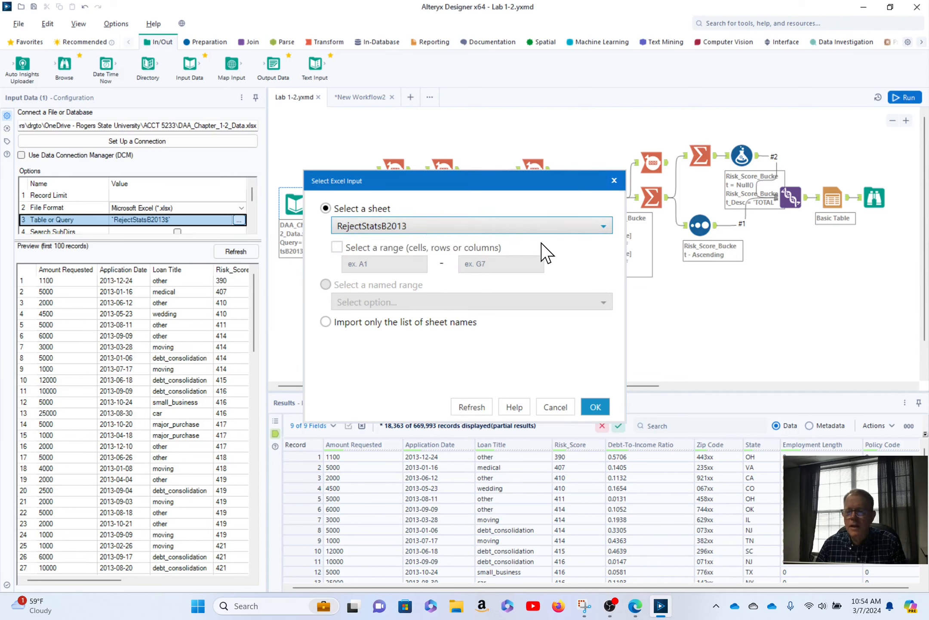
click(563, 409)
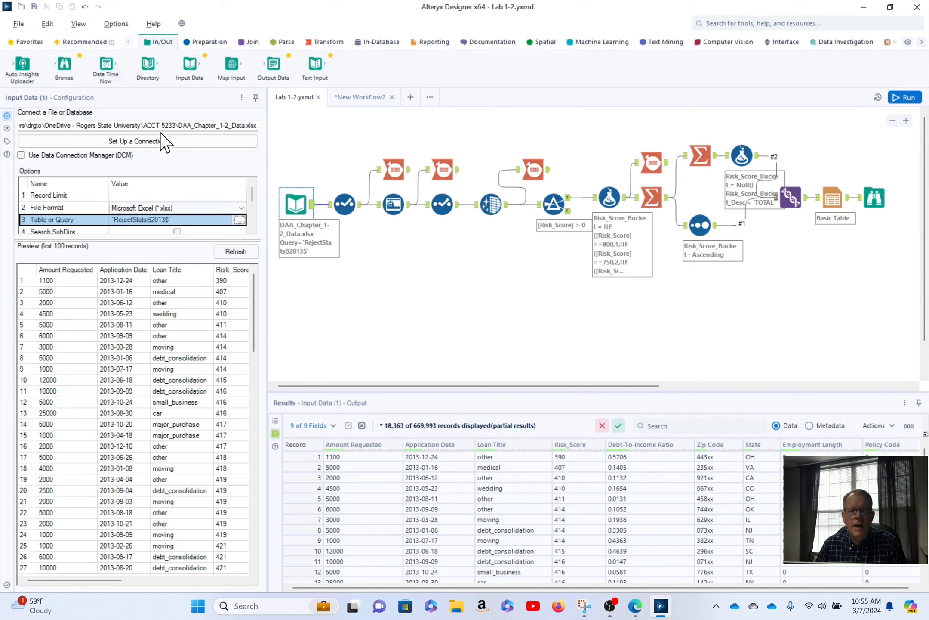
Examine the Input Data tool's source file path, its data preview and the loan records it outputs
drag(26, 125, 306, 123)
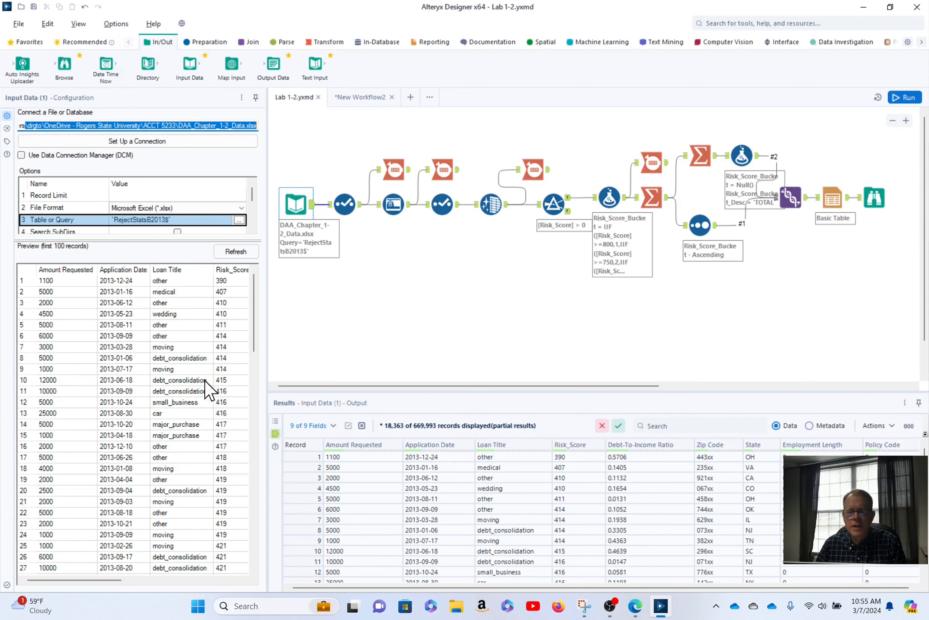
mouse_move(101, 578)
mouse_down()
mouse_move(233, 576)
mouse_move(102, 567)
mouse_up()
click(312, 205)
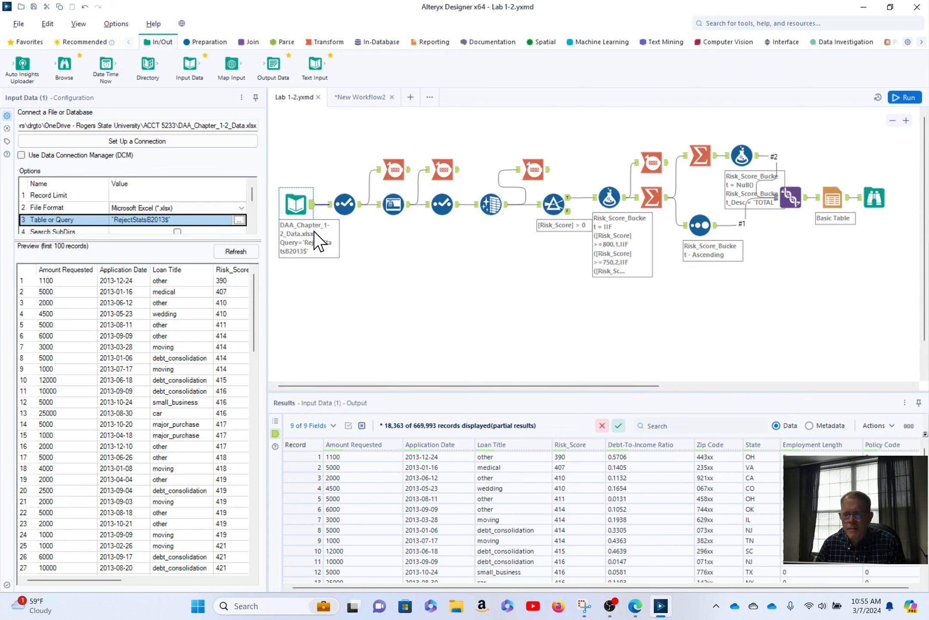
scroll(519, 533, down, 2)
scroll(520, 529, down, 20)
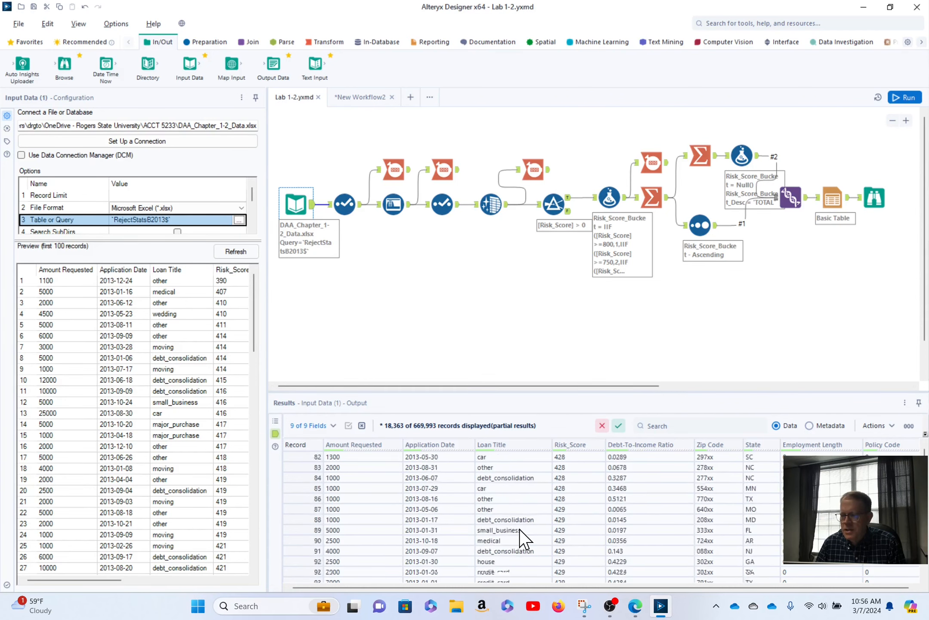
scroll(487, 490, up, 20)
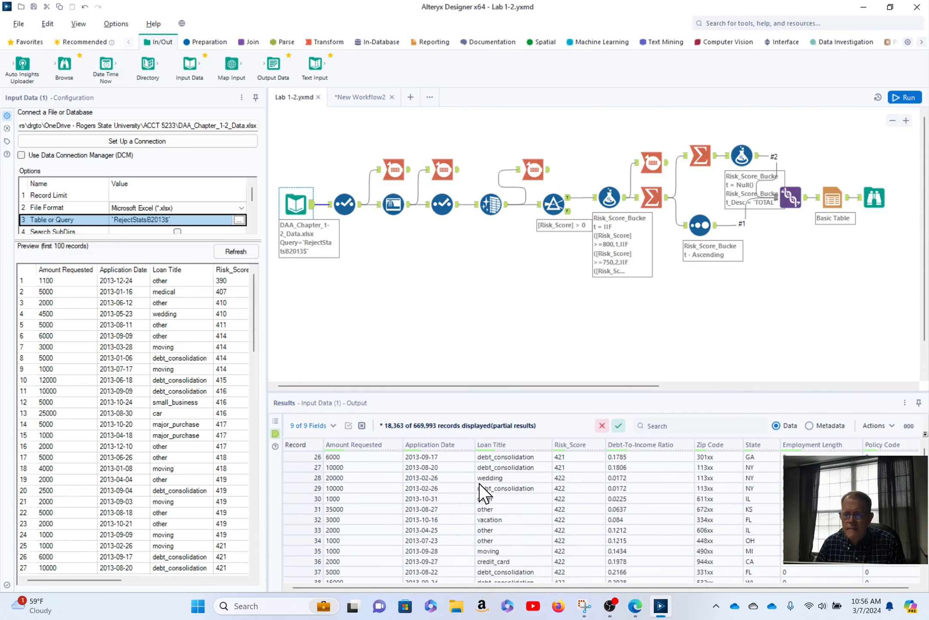
mouse_move(417, 427)
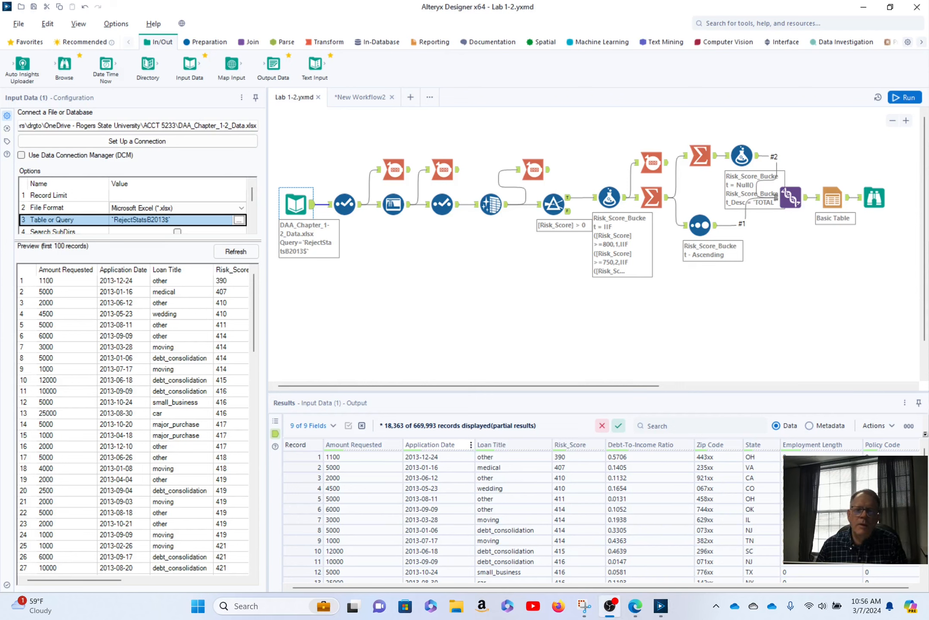
Display the Preparation tool category and examine the field types and sizes in the first Select tool
click(208, 41)
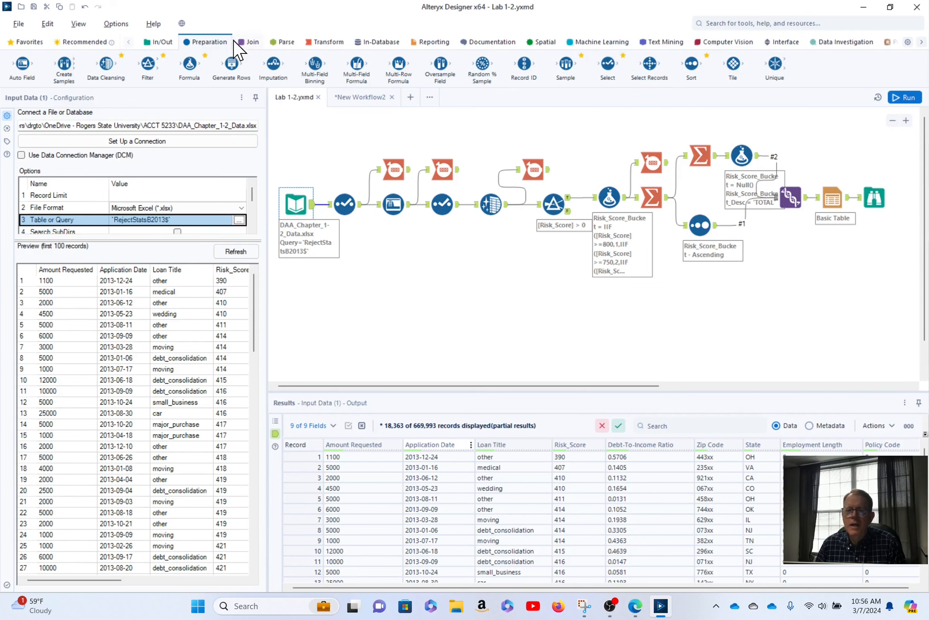
click(165, 43)
click(202, 42)
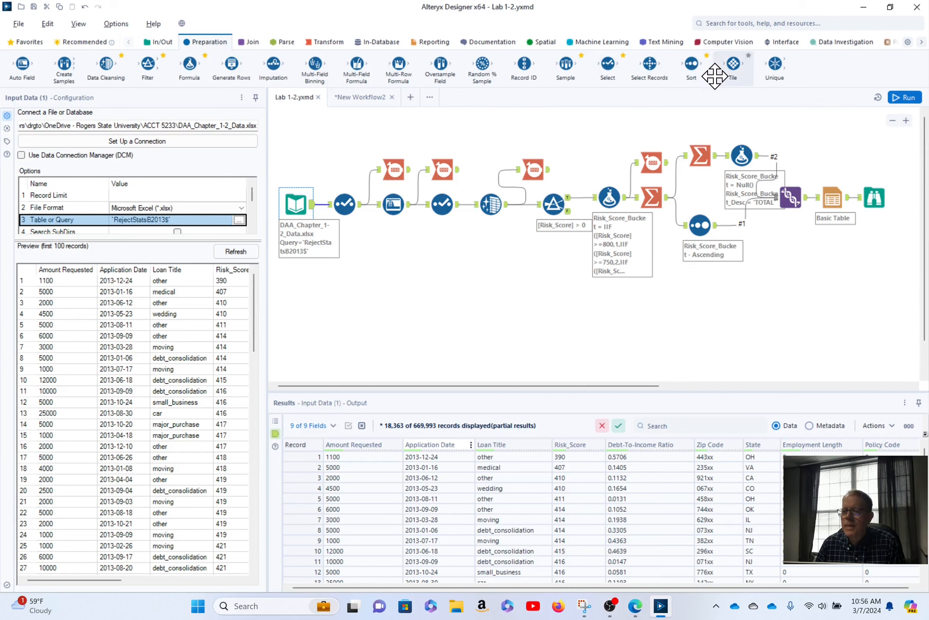
click(346, 206)
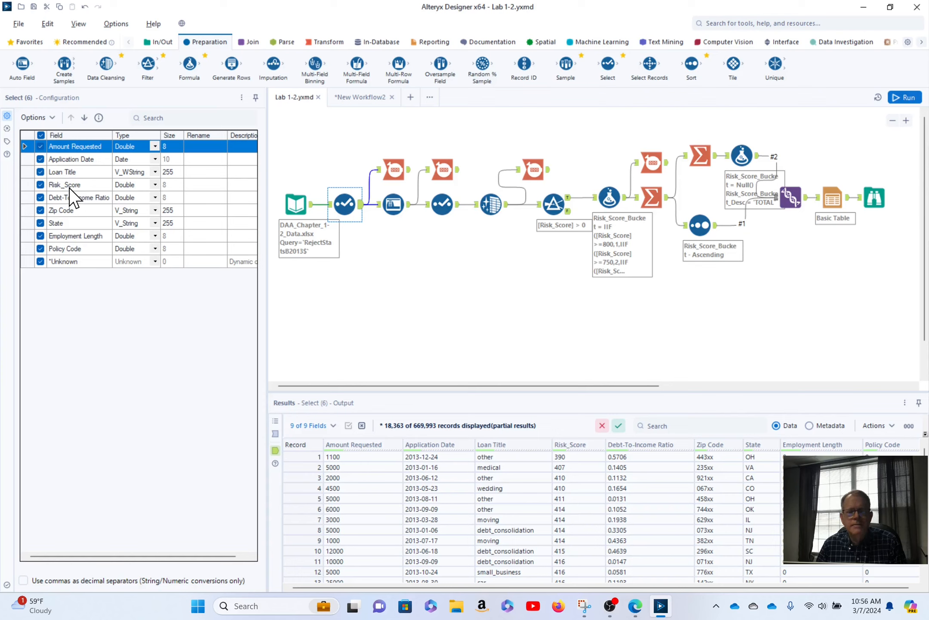
click(40, 146)
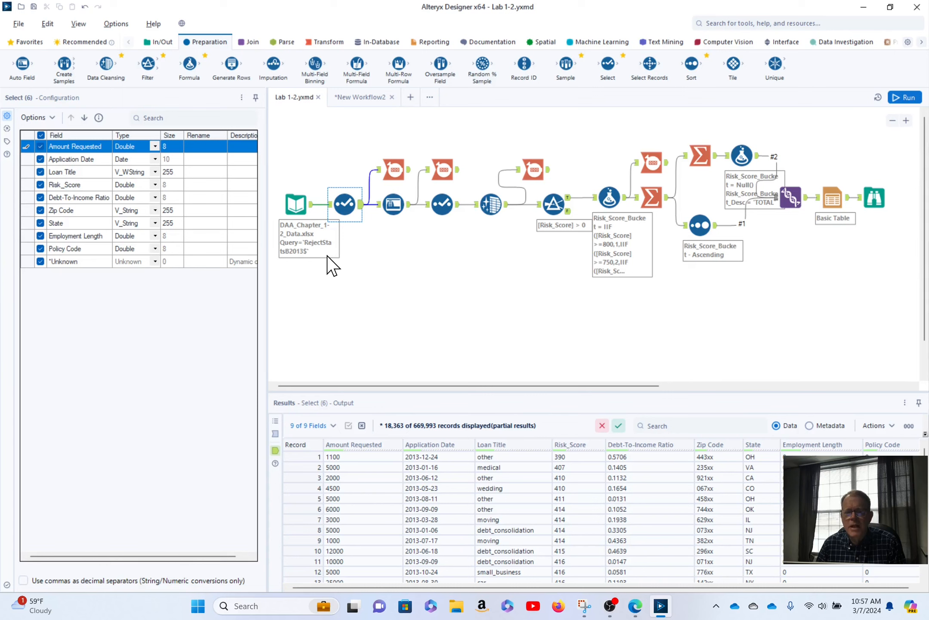
click(393, 277)
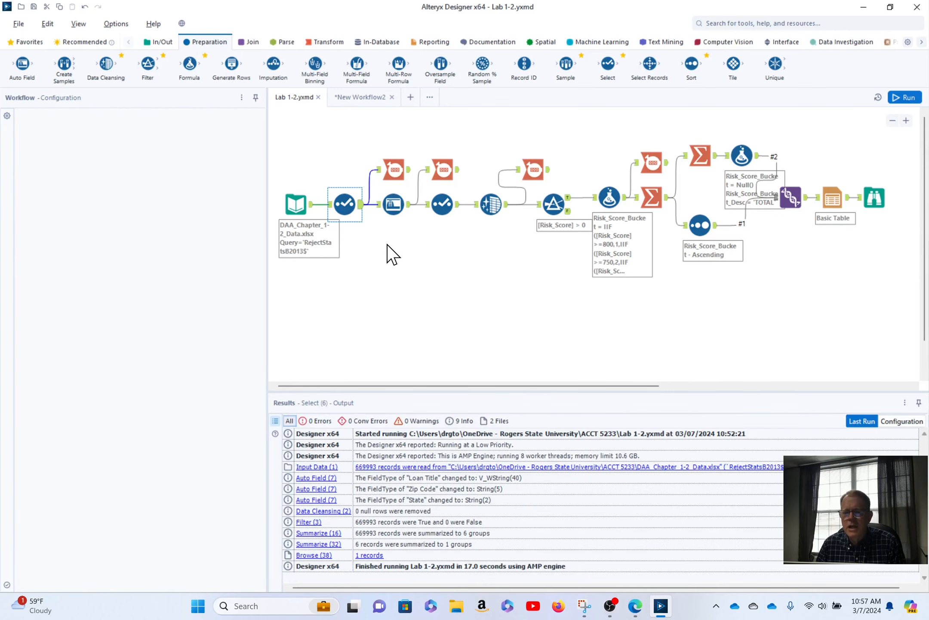
Compare the string fields chosen in the Auto Field tool with the field types and sizes in the first Select tool
click(393, 206)
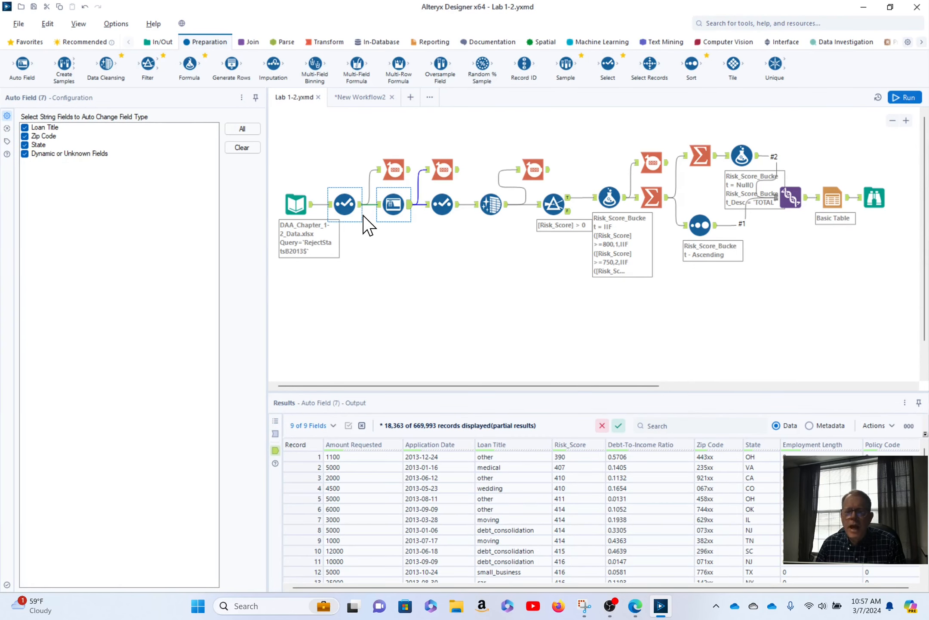
click(348, 208)
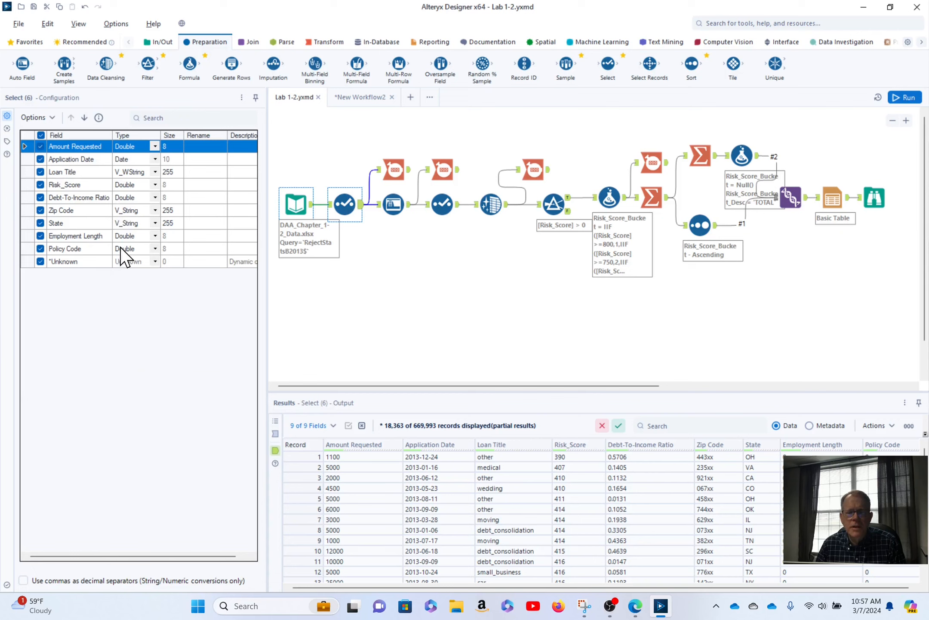
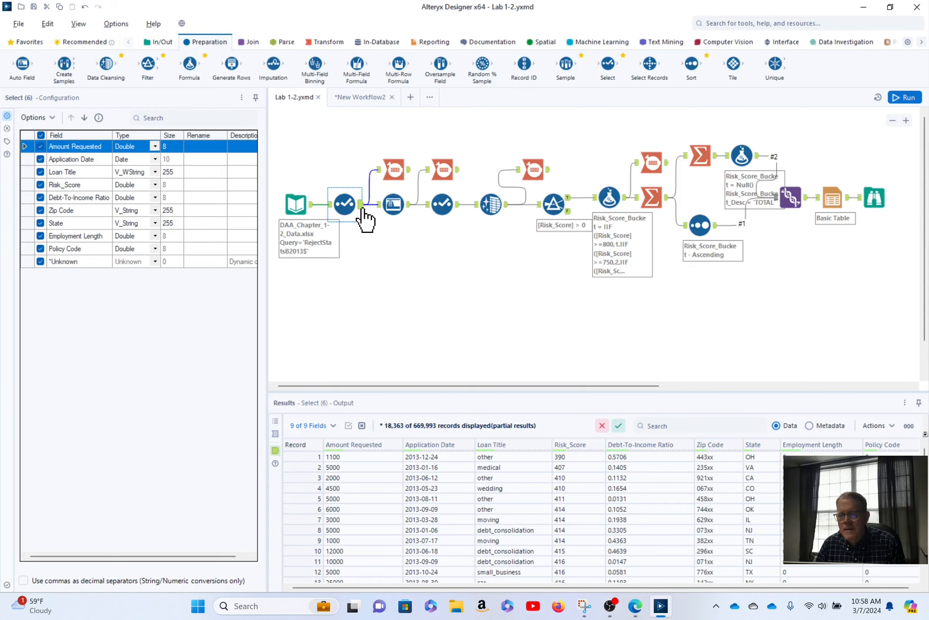
click(394, 204)
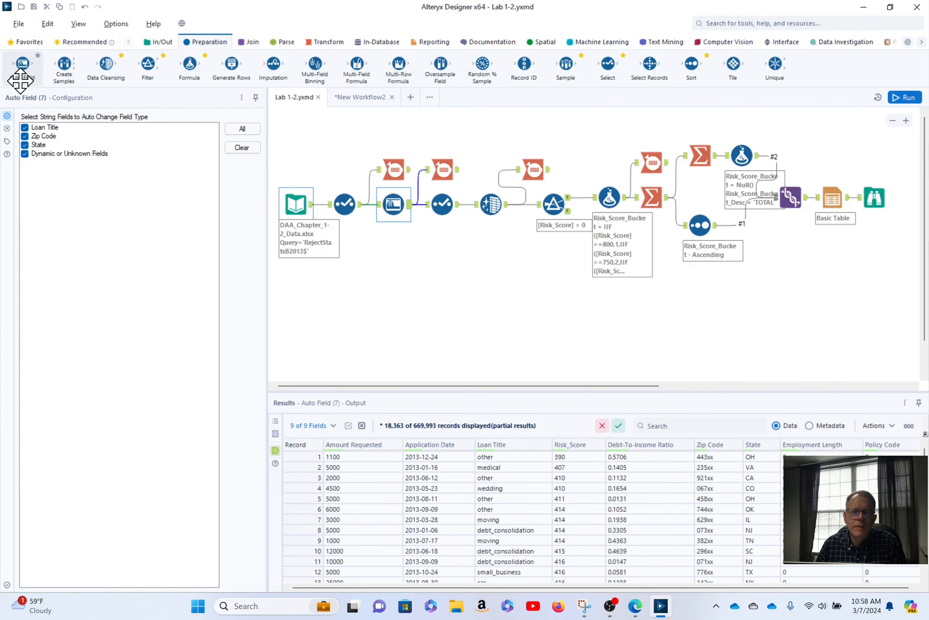
mouse_move(20, 79)
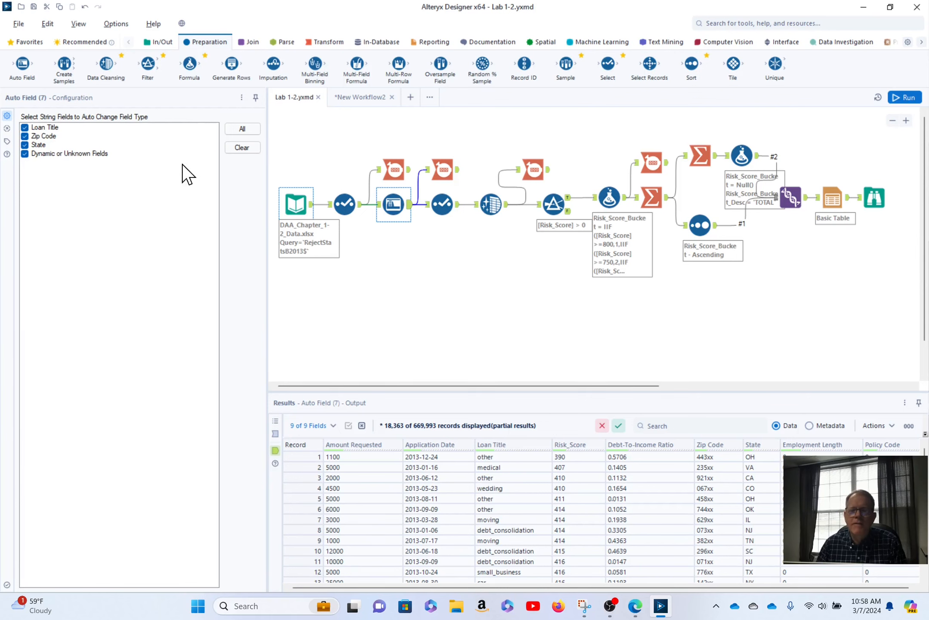
click(358, 204)
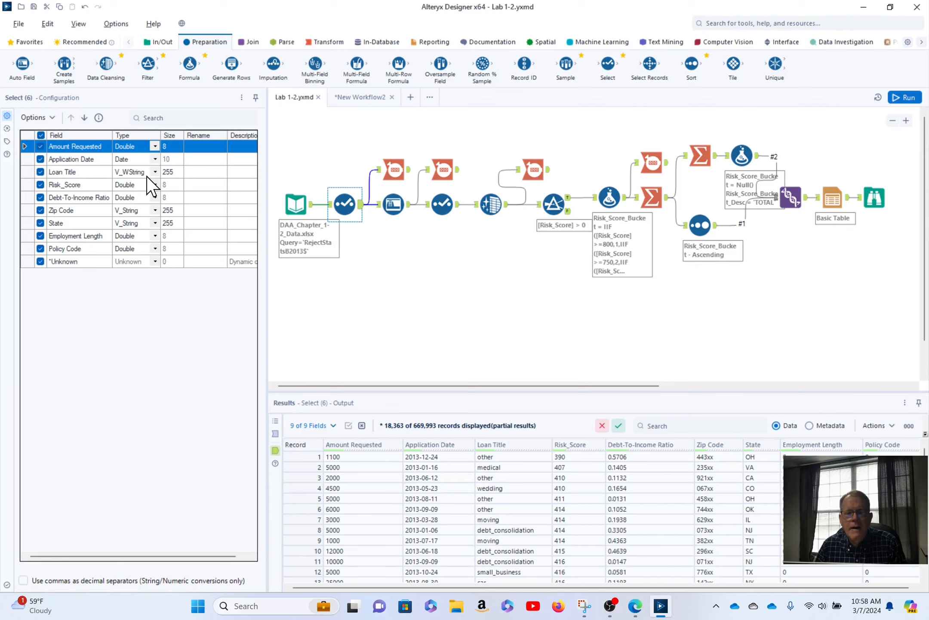
click(394, 207)
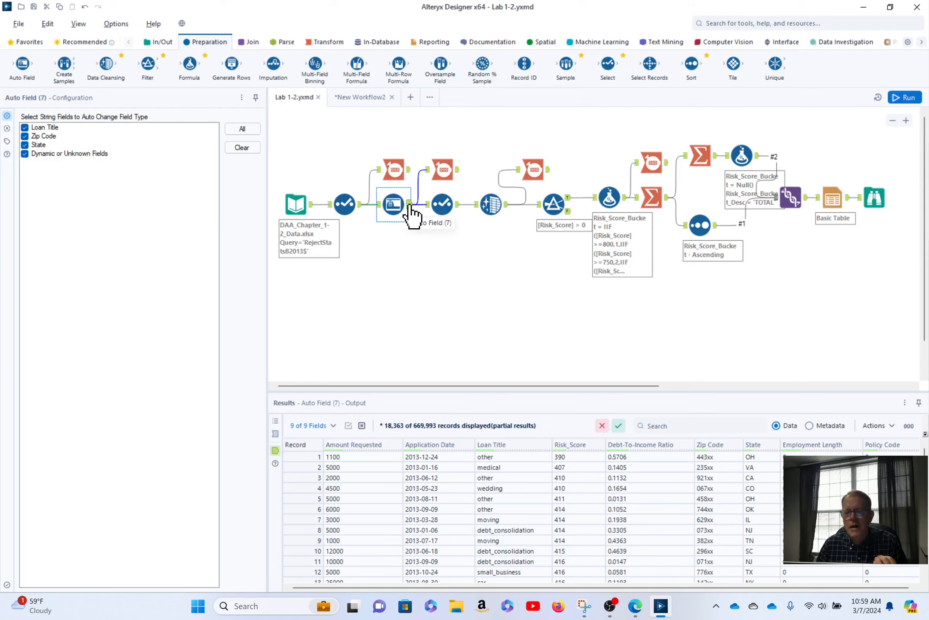
Compare the Loan Title, Zip Code and State types and sizes in the Select tools before and after the Auto Field tool
ctrl+click(440, 205)
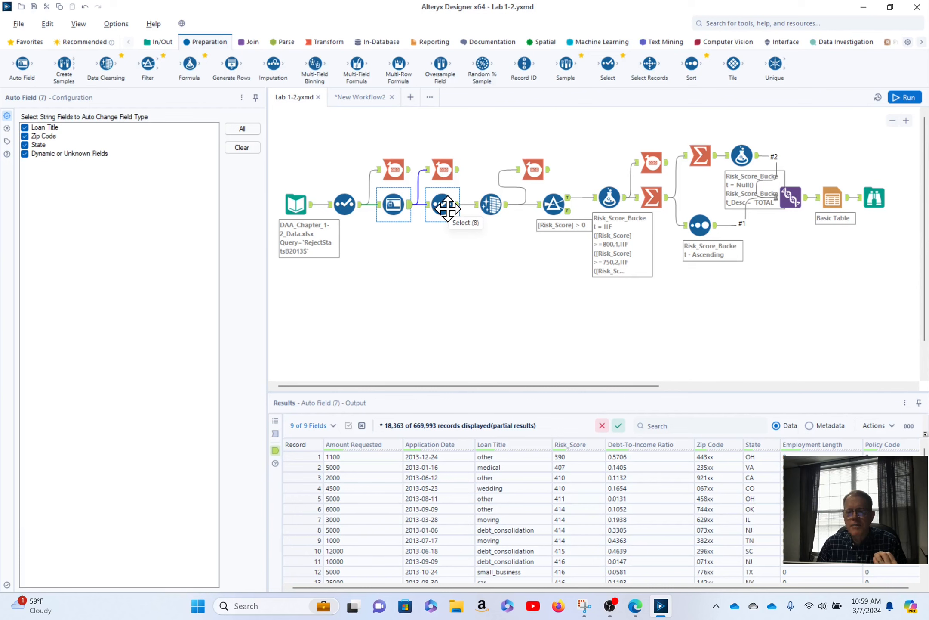
click(447, 207)
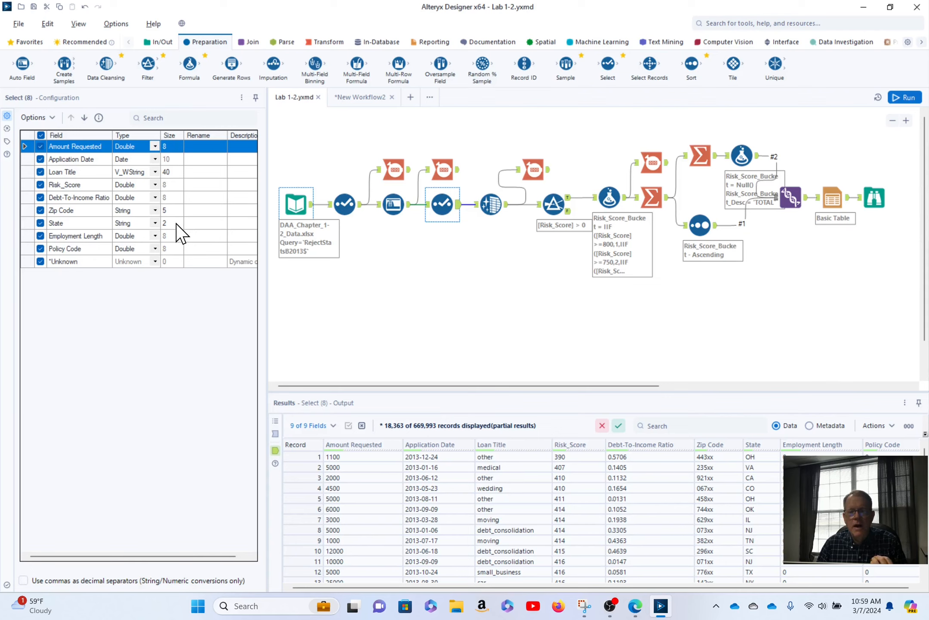
click(349, 206)
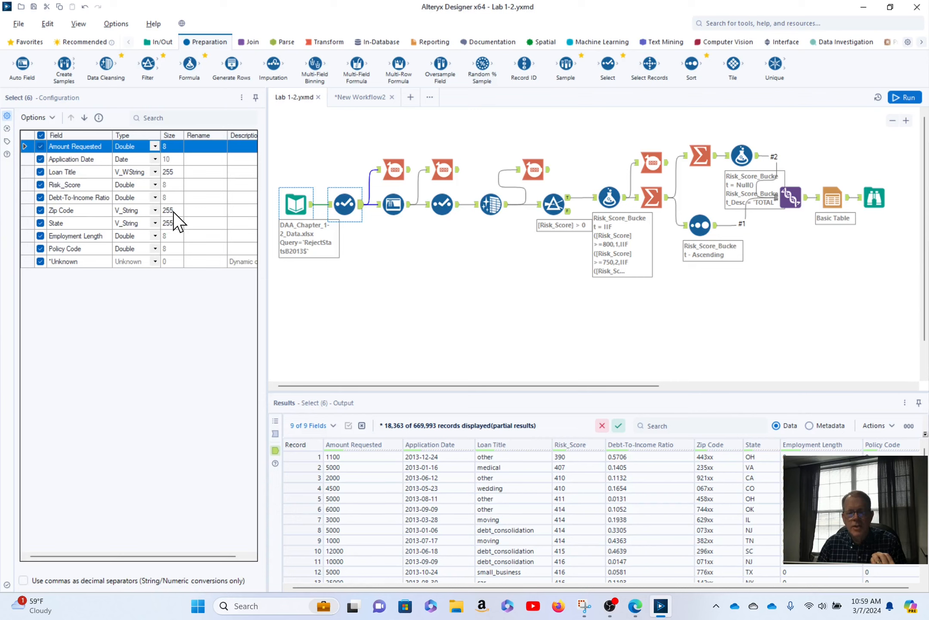
click(442, 210)
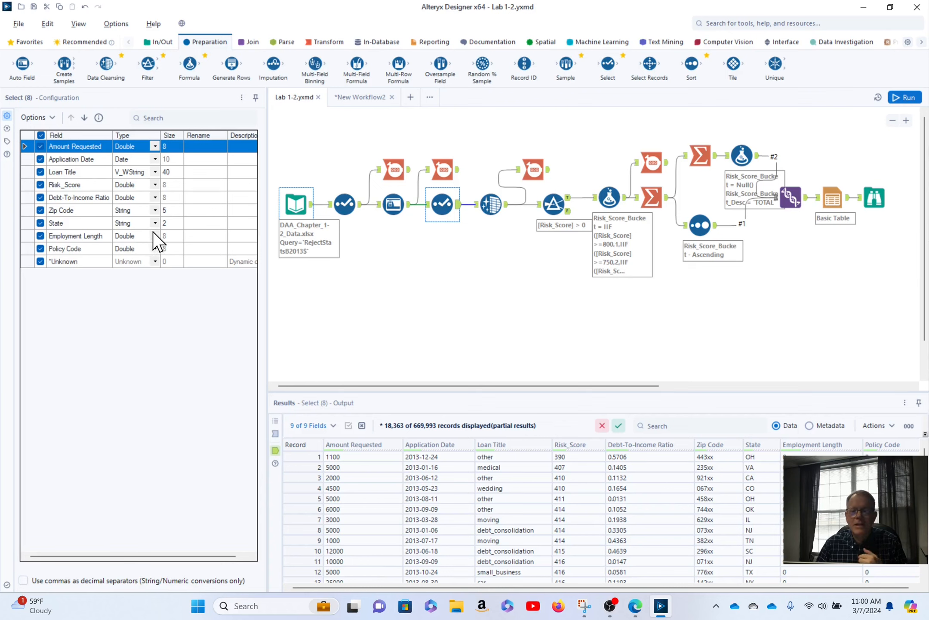
click(343, 206)
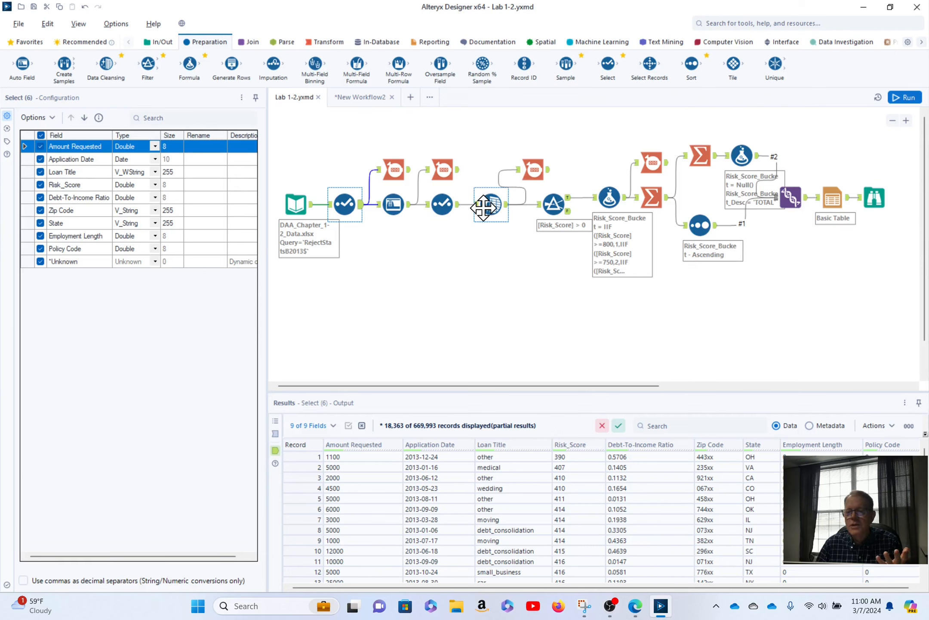
Deselect every named field except Risk_Score in the Select tool after the Auto Field tool, and run the workflow
click(450, 210)
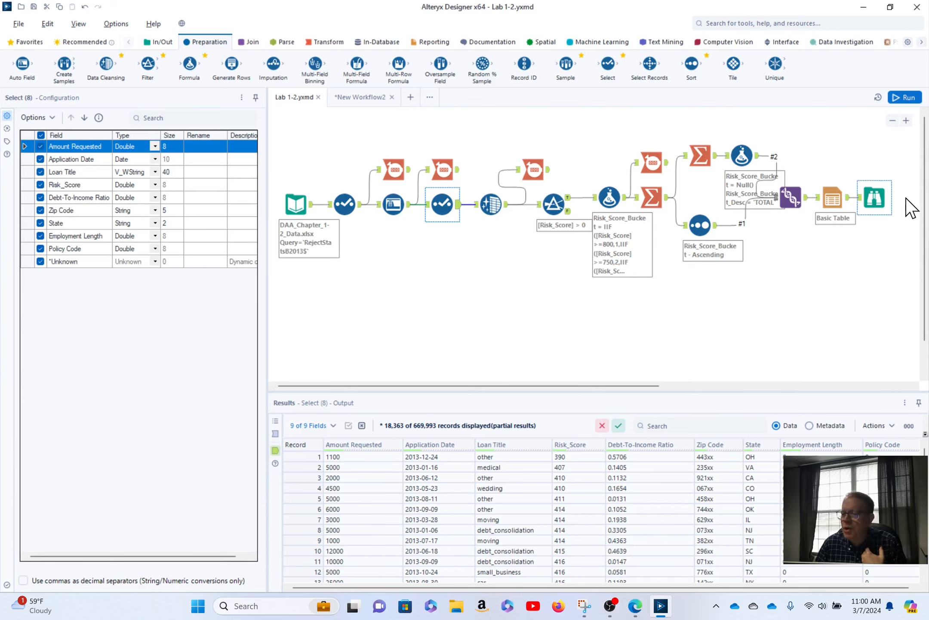
click(40, 147)
click(40, 159)
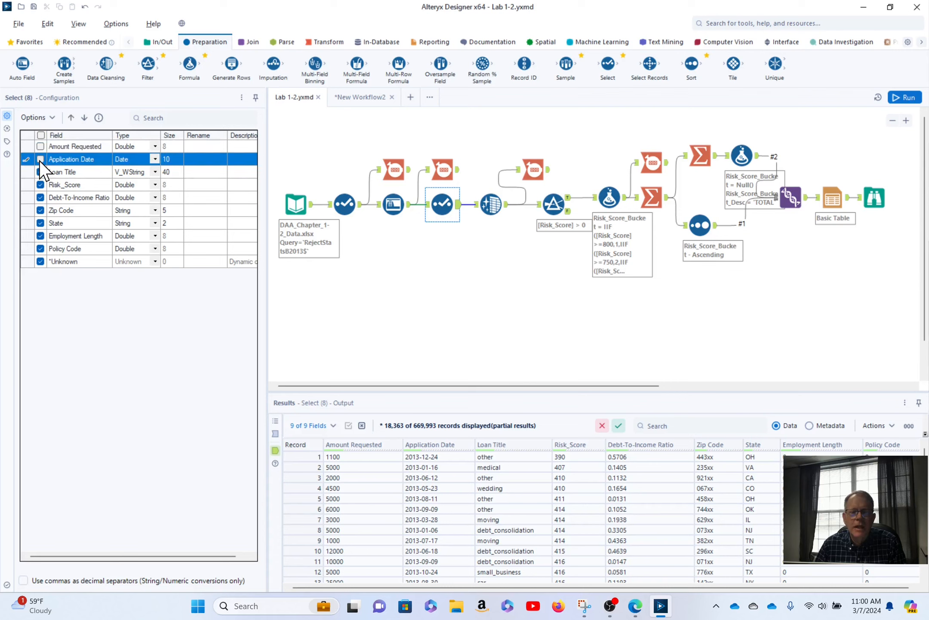
click(40, 171)
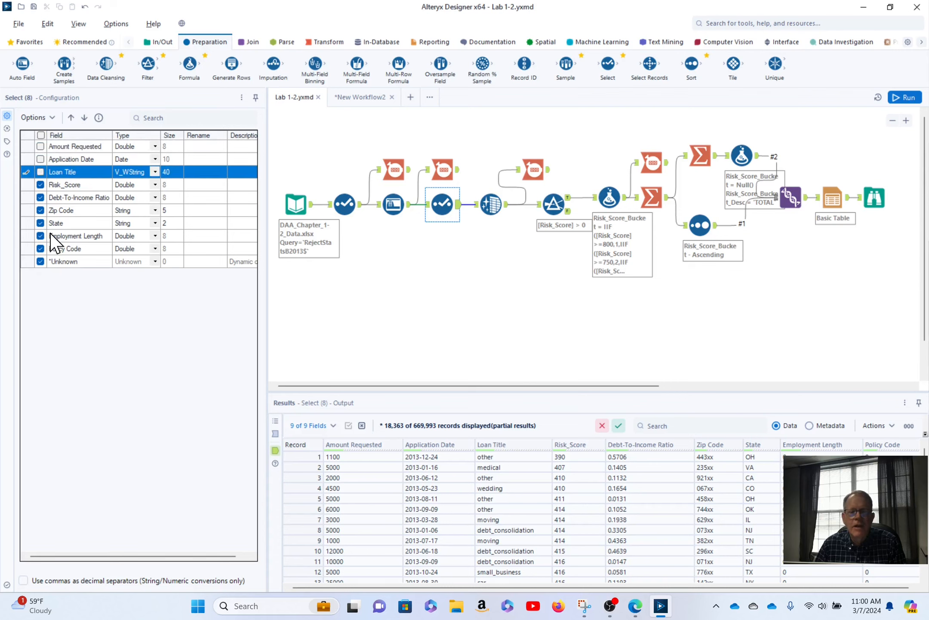
click(39, 198)
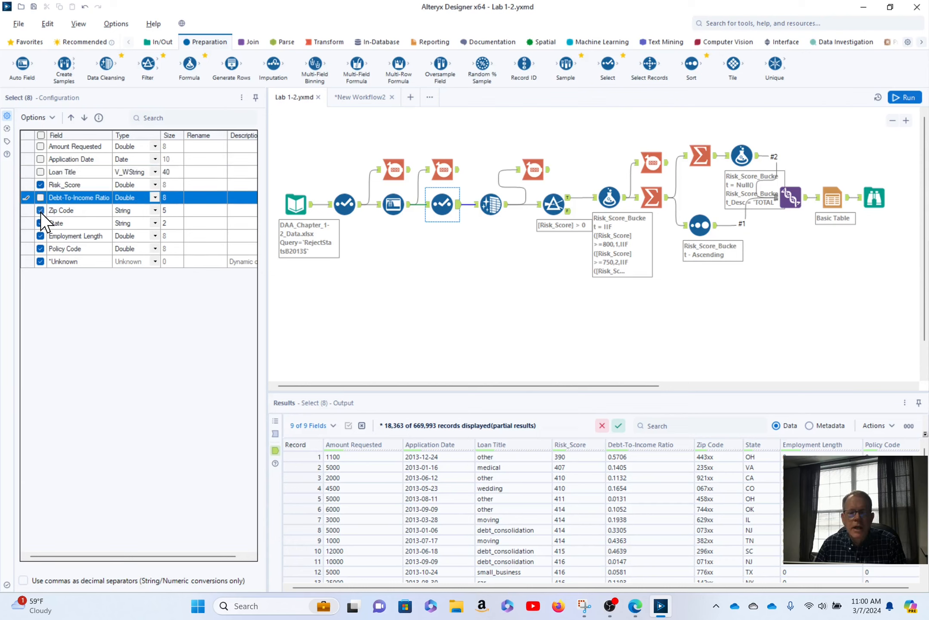
click(40, 211)
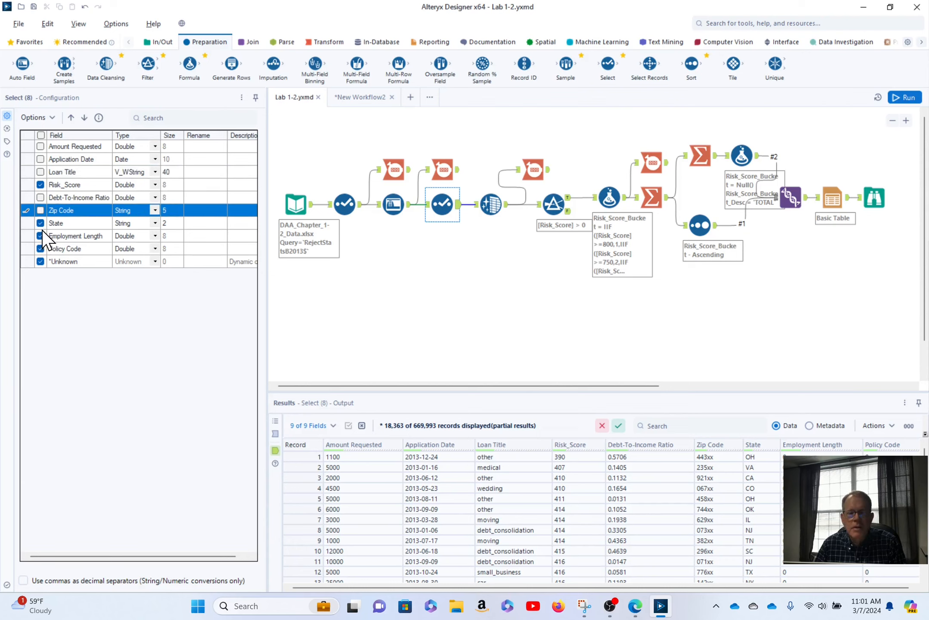
click(40, 223)
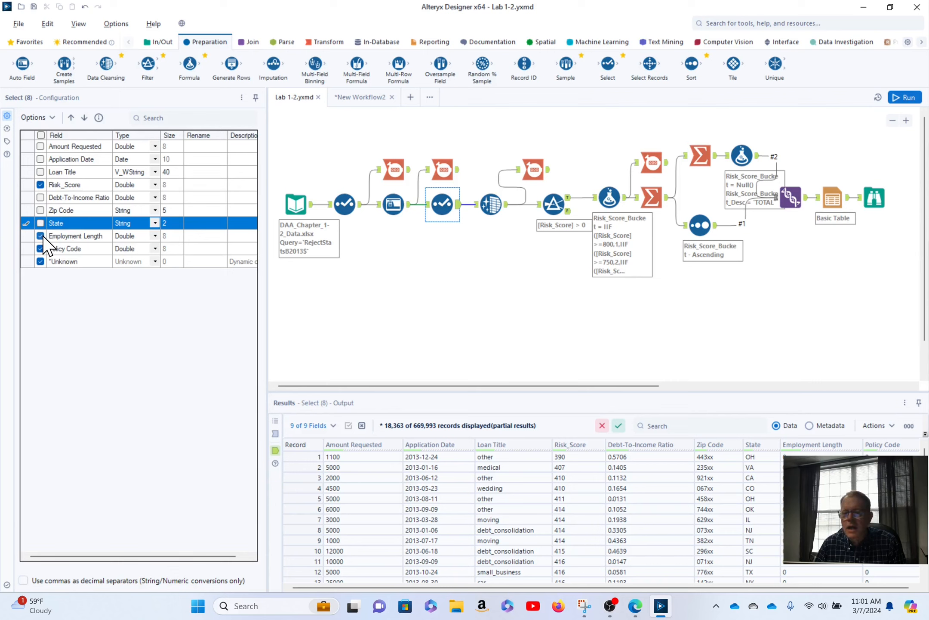
click(40, 238)
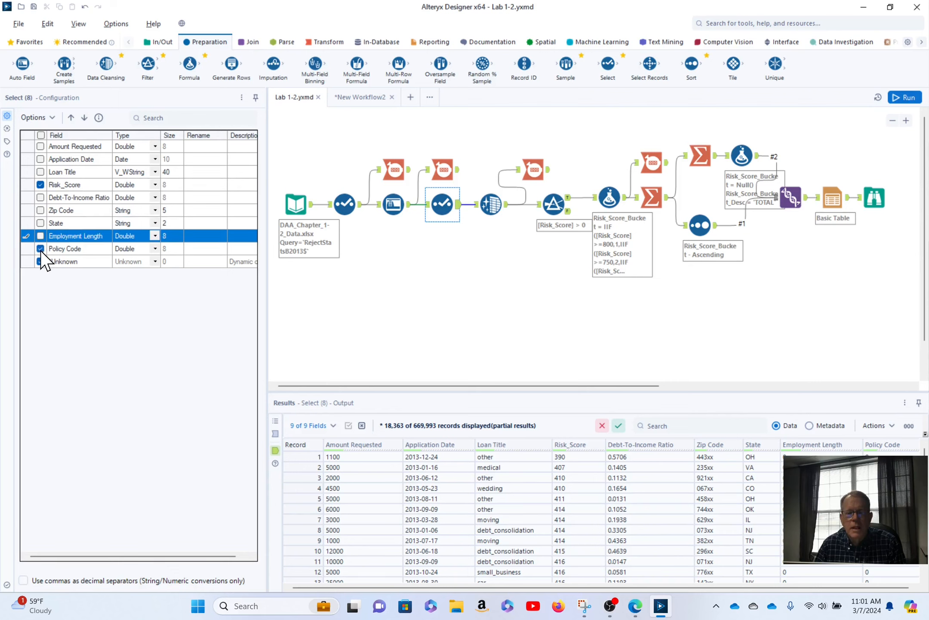
click(40, 249)
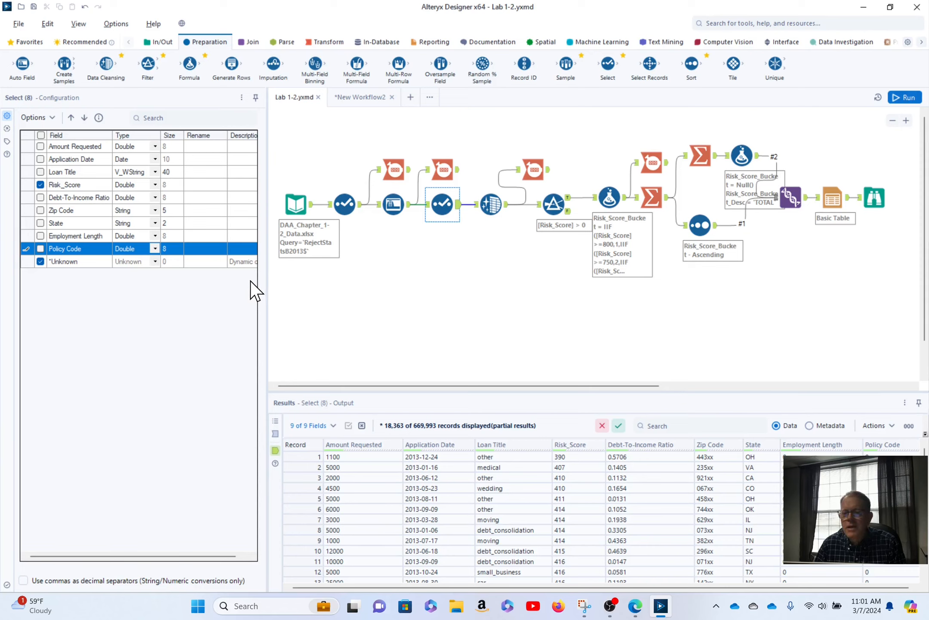
click(905, 98)
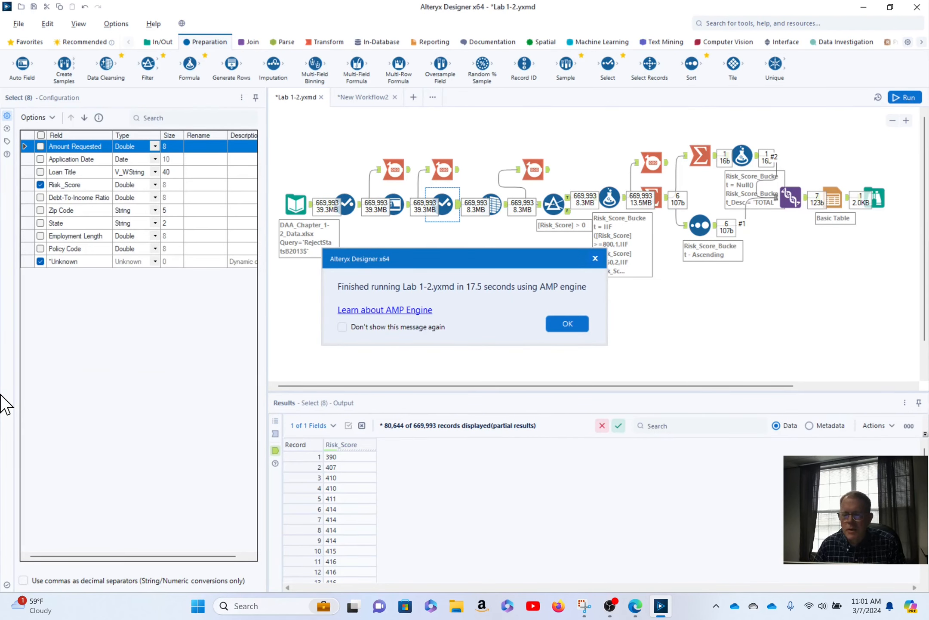
click(572, 323)
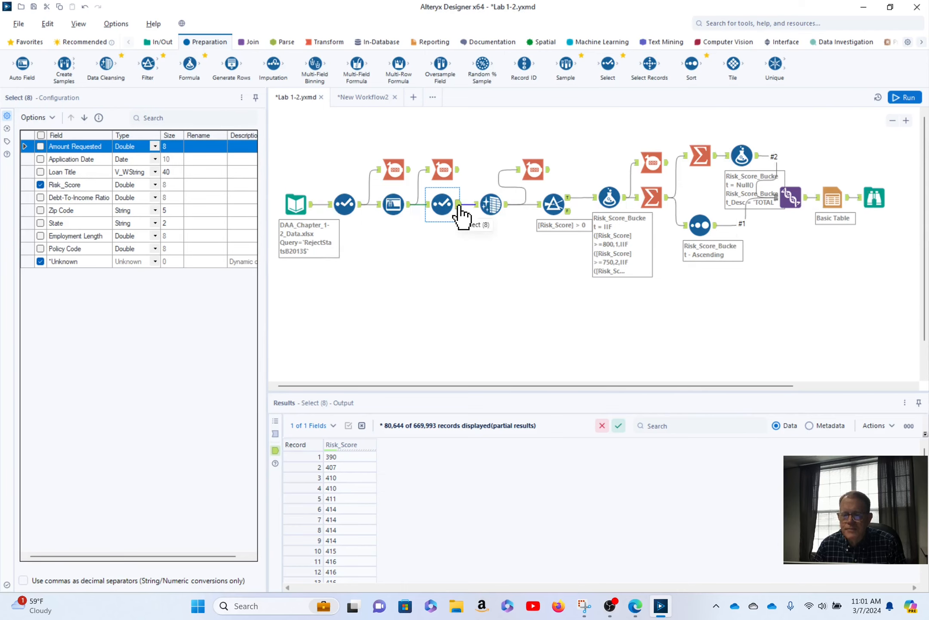
Compare the fields output by the Auto Field tool and the second Select tool, and review the final Browse report of risk score buckets
ctrl+click(491, 206)
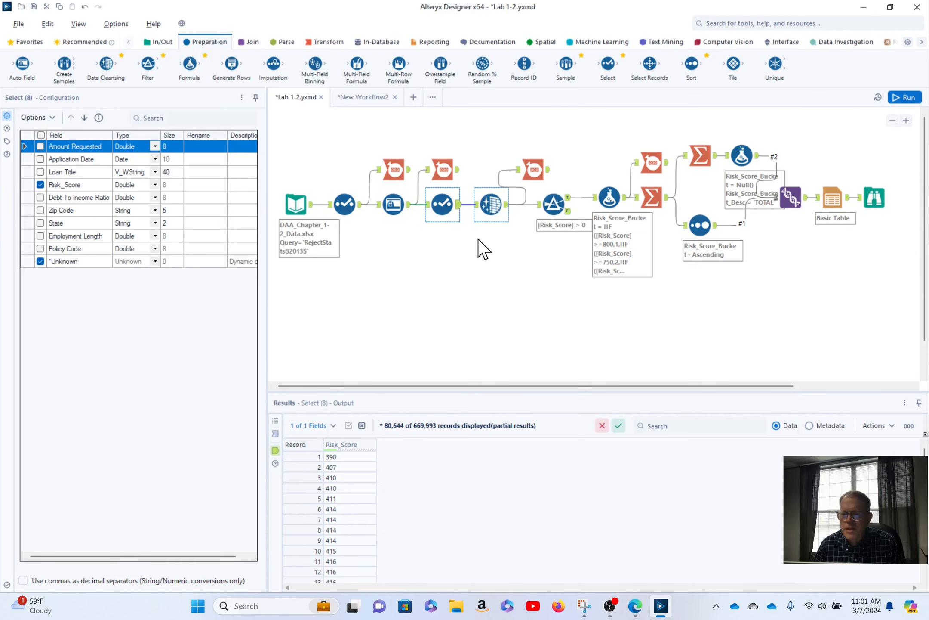
click(427, 205)
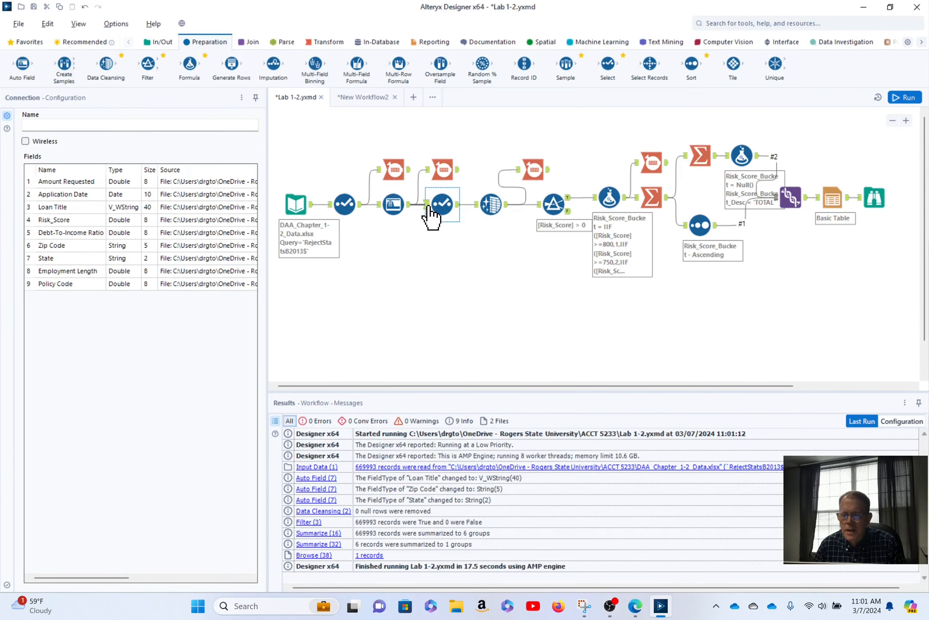
click(425, 206)
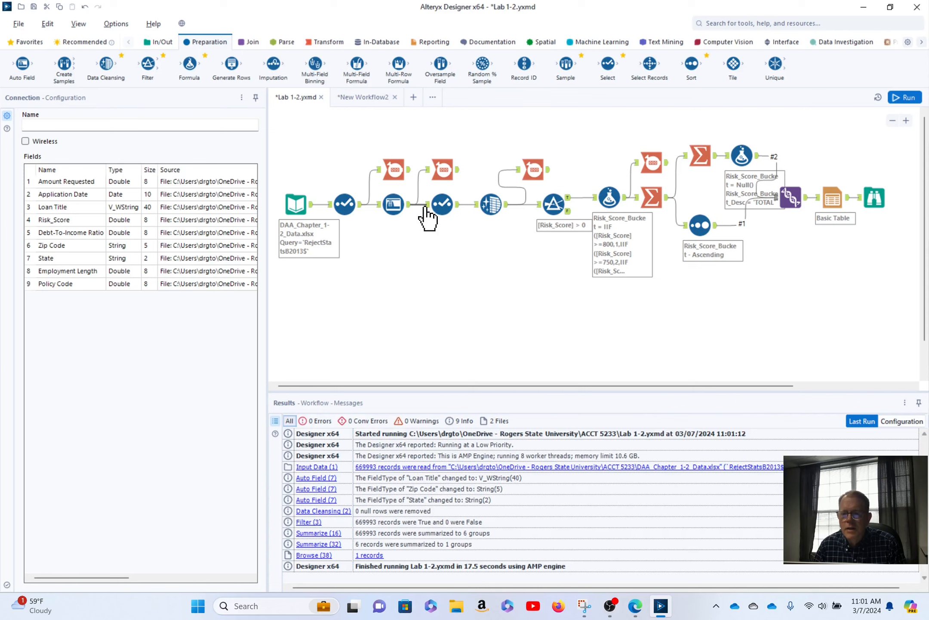
click(411, 205)
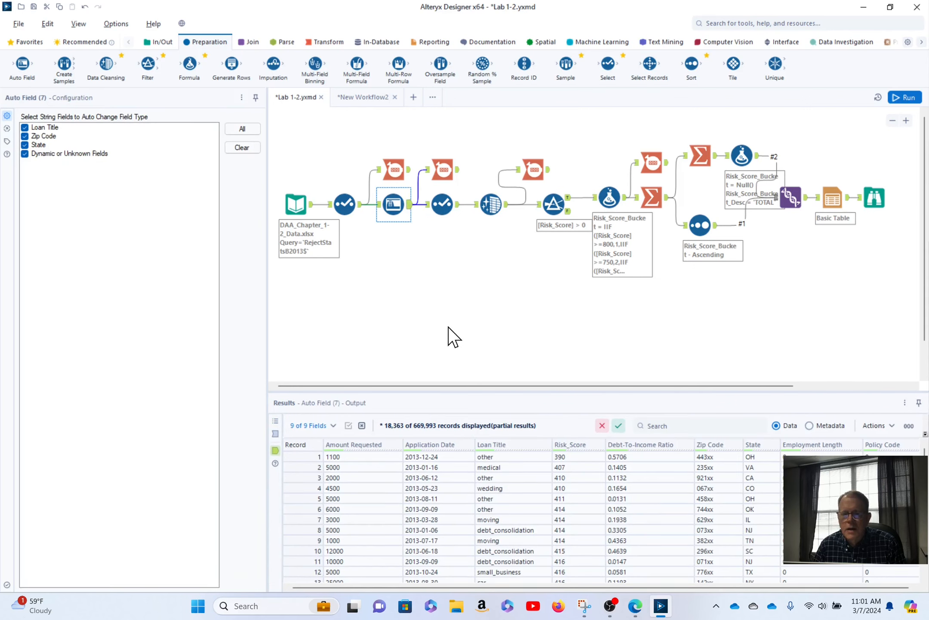
click(455, 206)
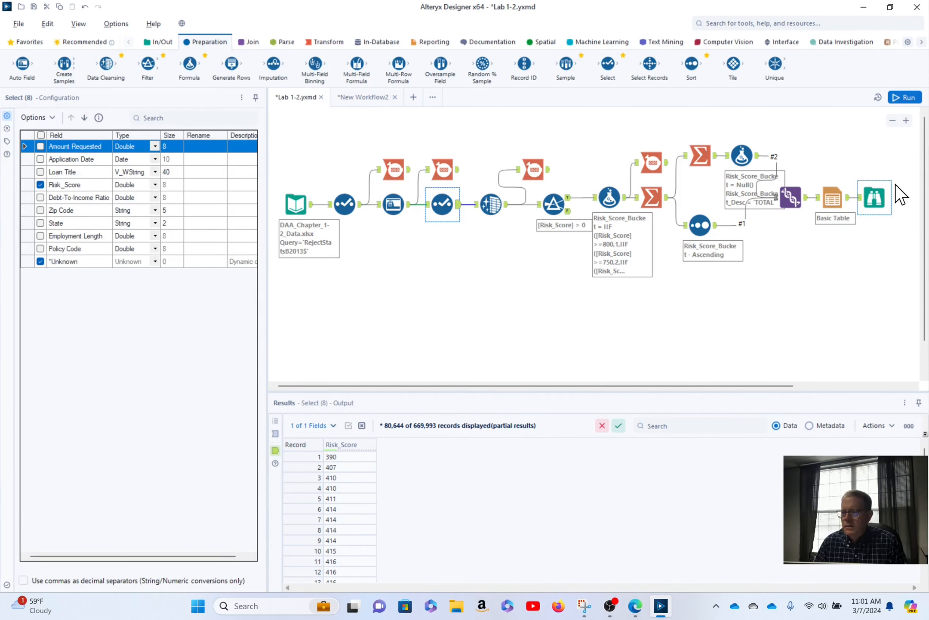
click(878, 199)
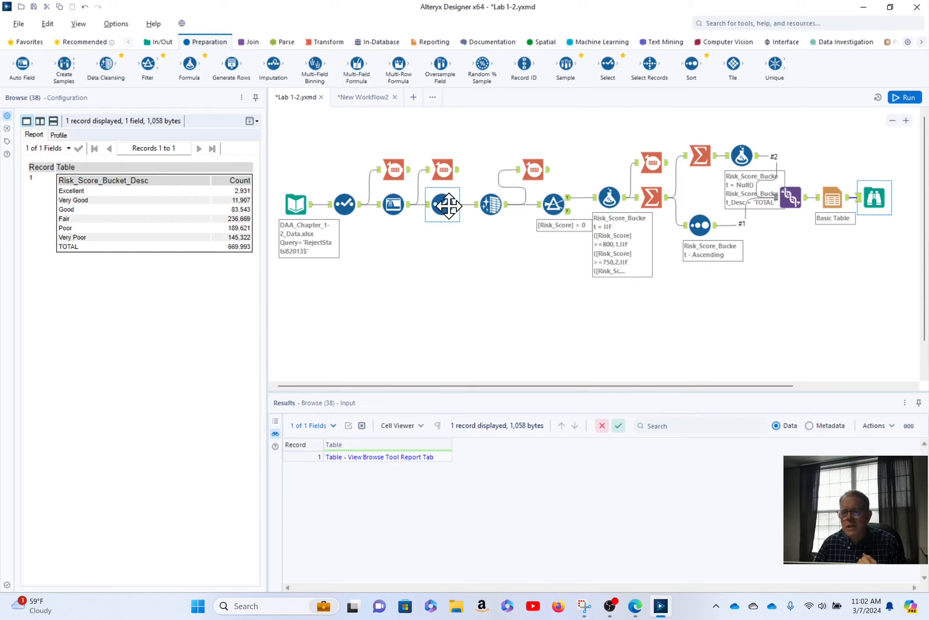
Examine the Data Cleansing options applied to Risk_Score and display the Transform tool category that holds Count Records
click(491, 203)
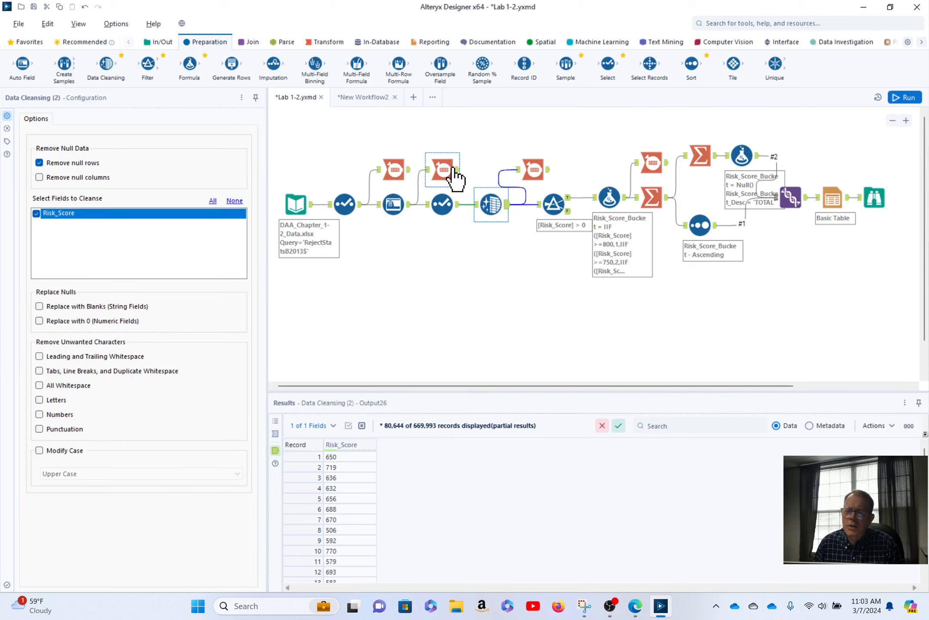
click(330, 41)
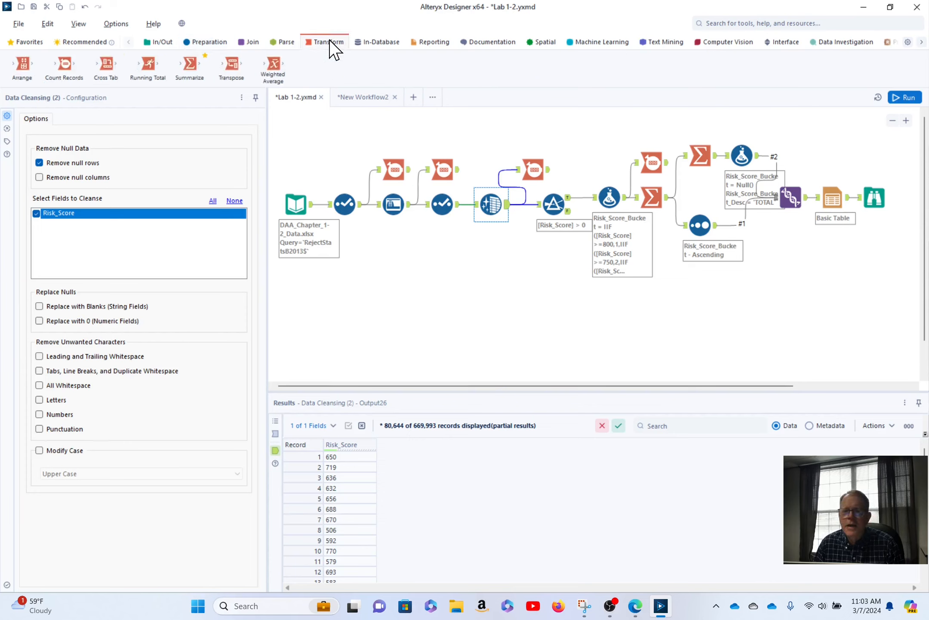
drag(60, 64, 405, 184)
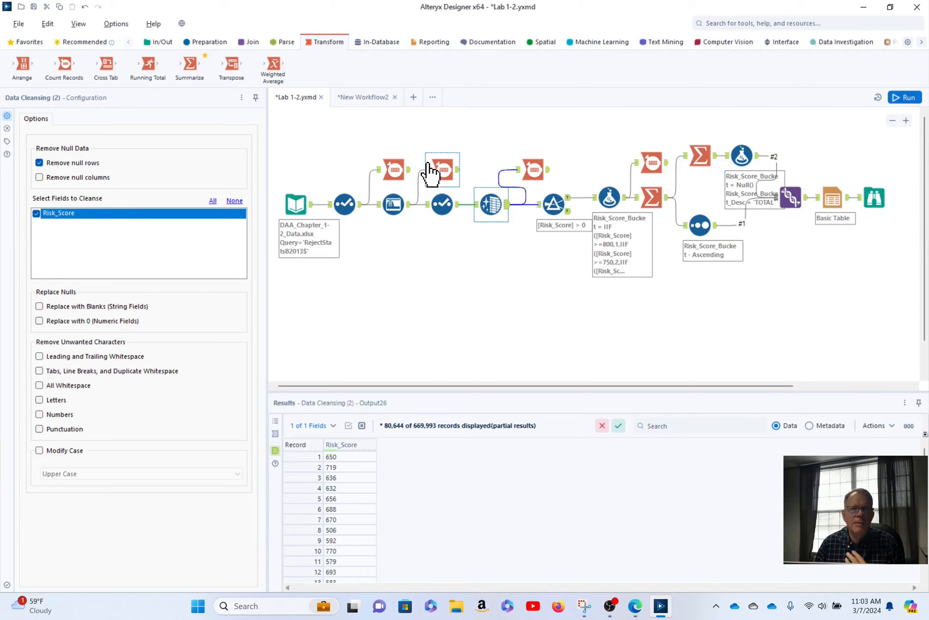
Check the record counts in the Count Records tools attached after the first Select, Auto Field and Data Cleansing tools
click(407, 177)
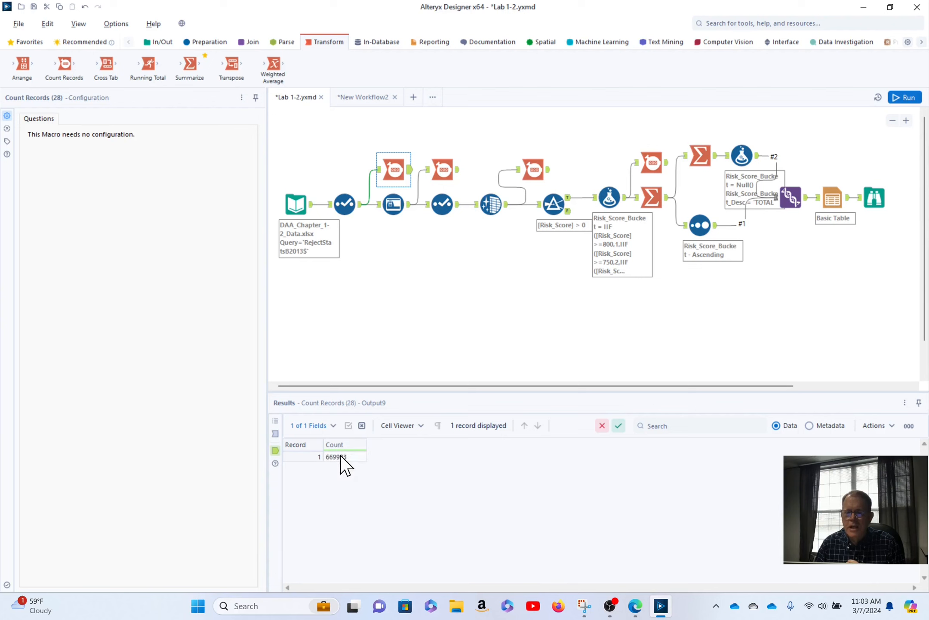
click(461, 174)
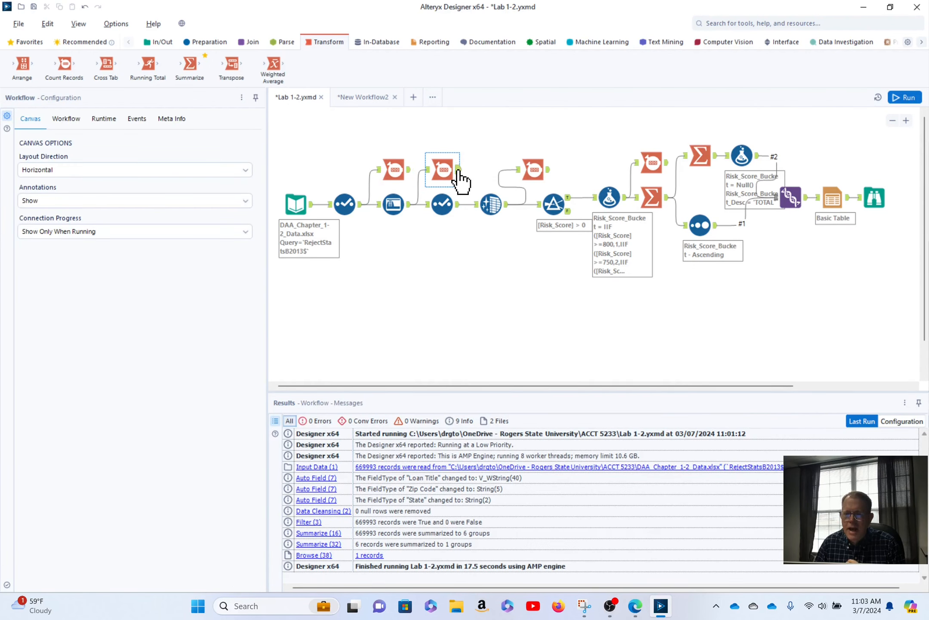
click(459, 171)
click(553, 171)
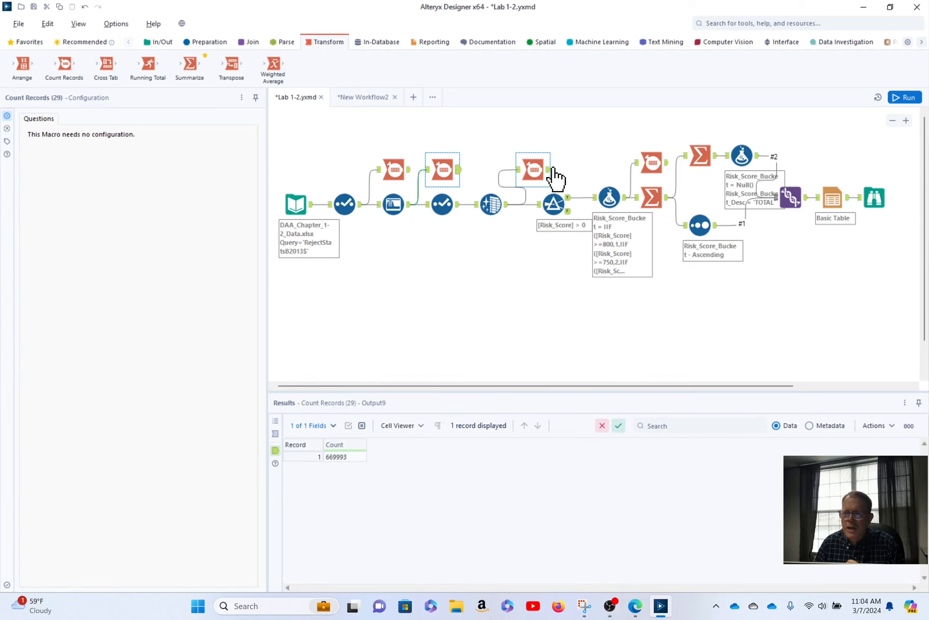
click(549, 171)
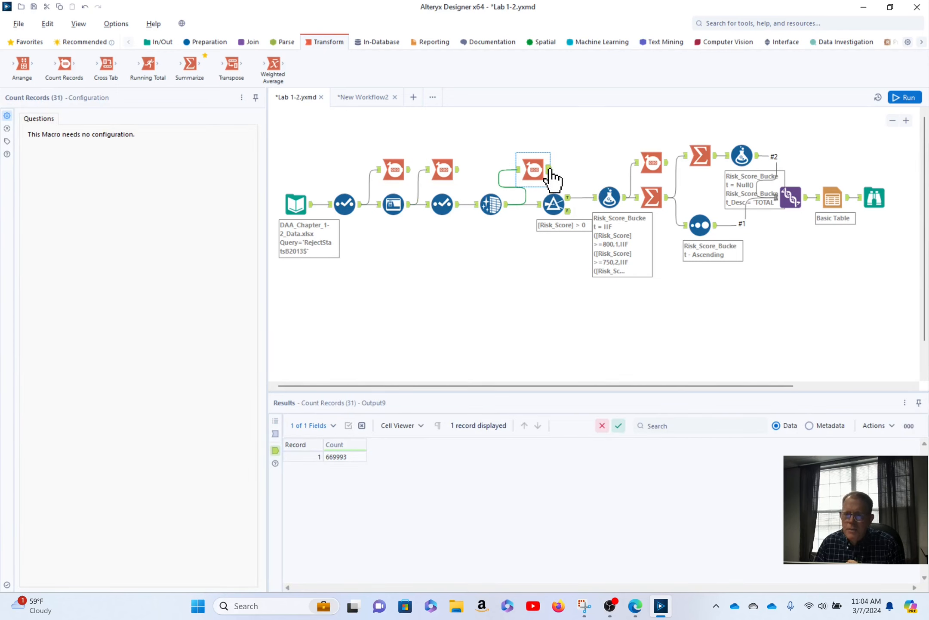
click(550, 169)
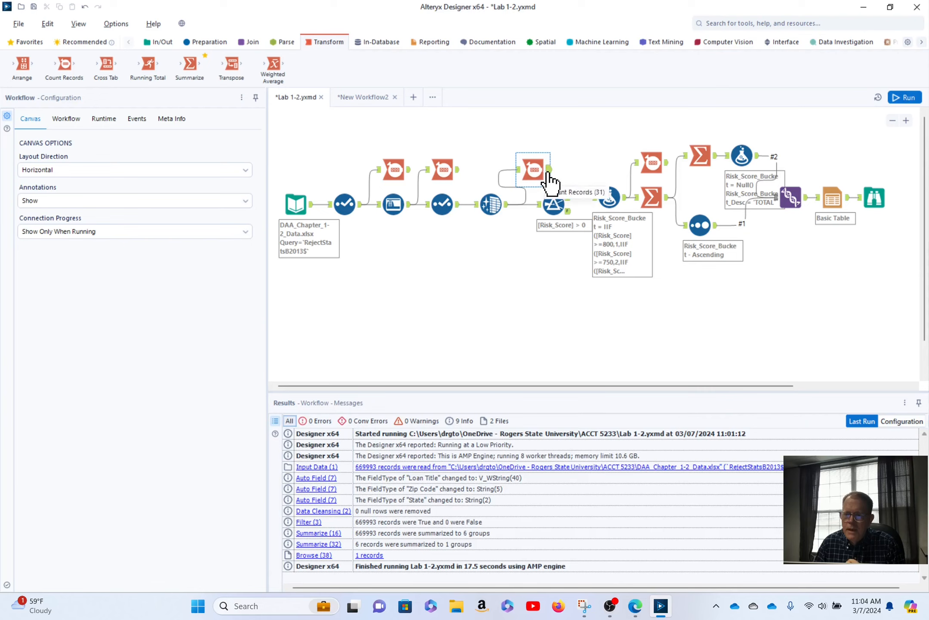
click(549, 171)
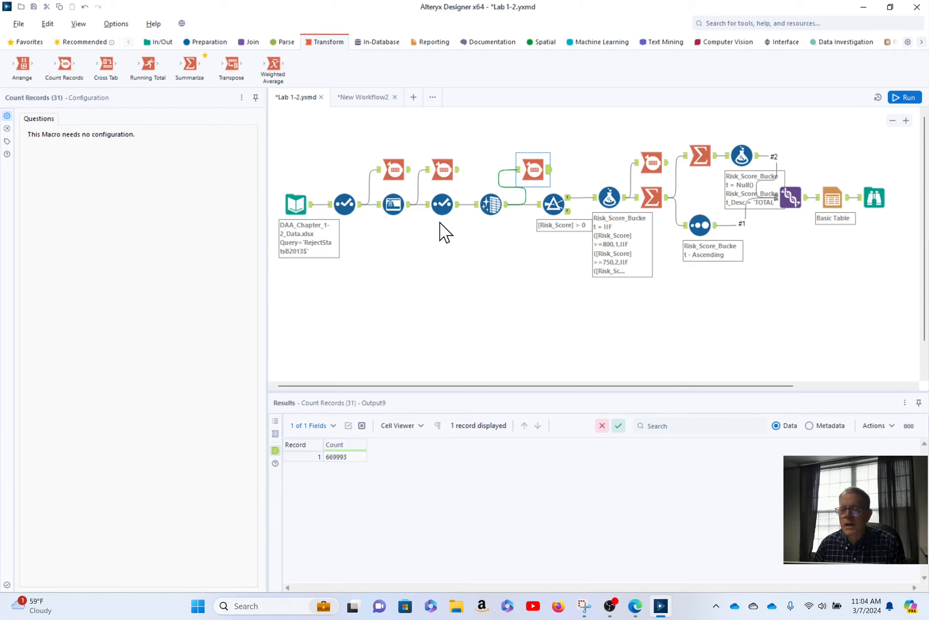
Examine the Data Cleansing tool's options and output, and the field, operator and value of the Filter tool's basic condition
click(506, 207)
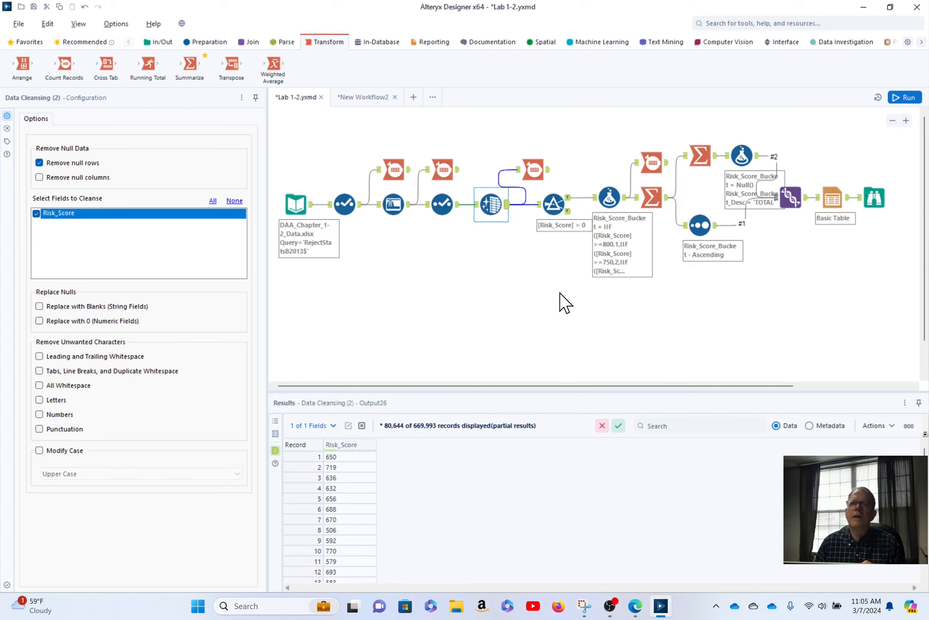
mouse_move(355, 447)
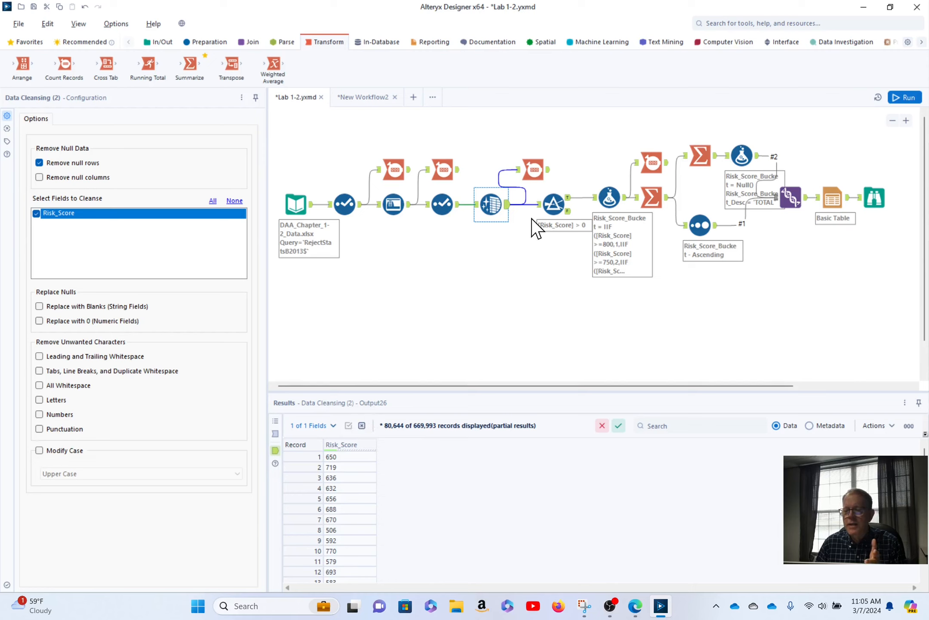
click(200, 43)
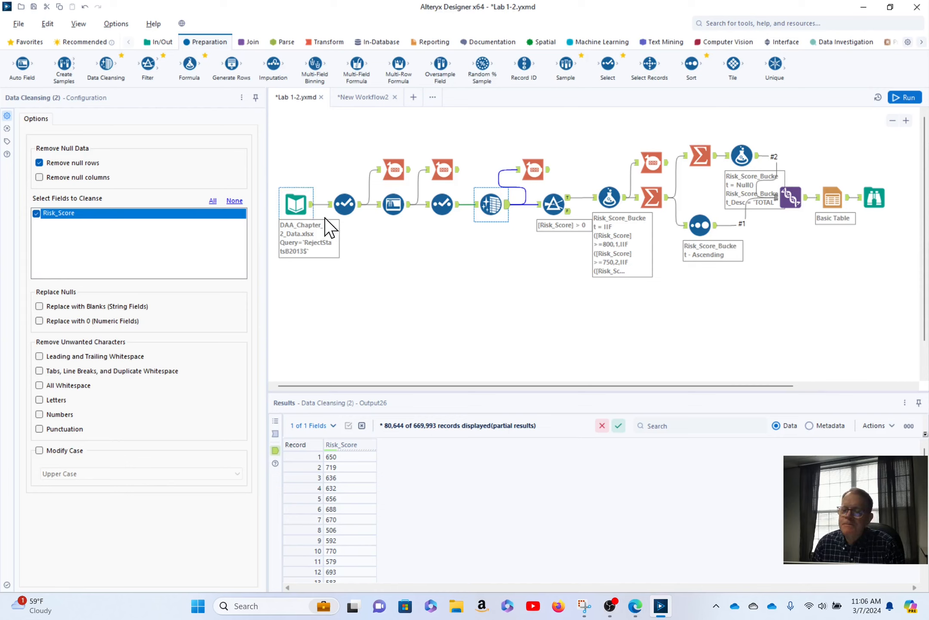
click(557, 205)
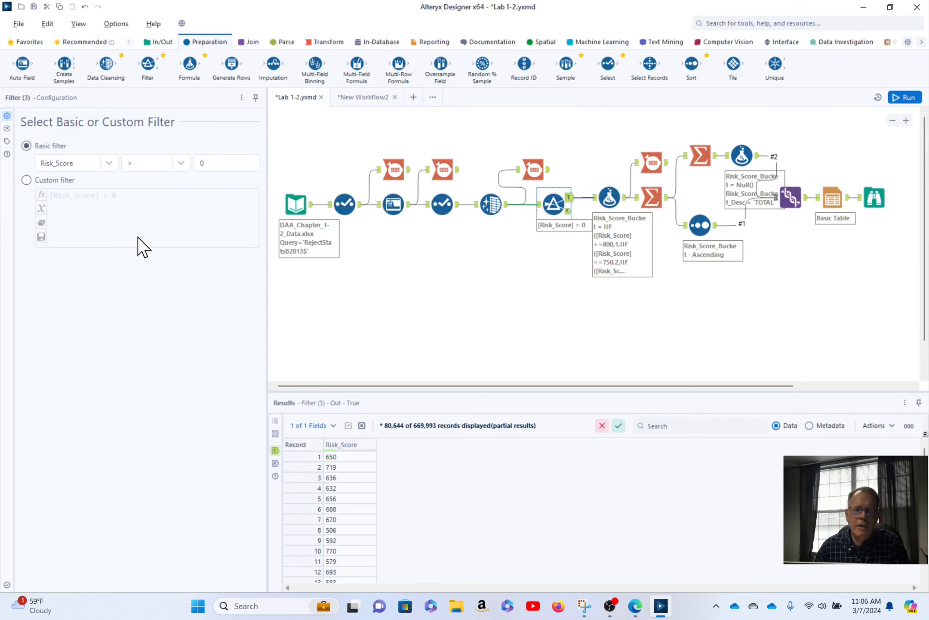
click(110, 165)
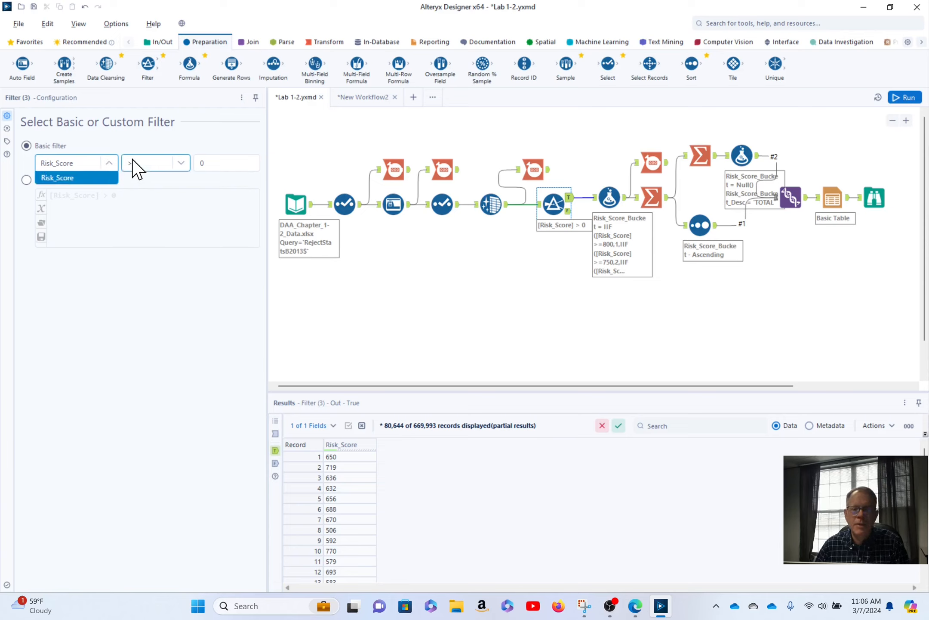
click(186, 162)
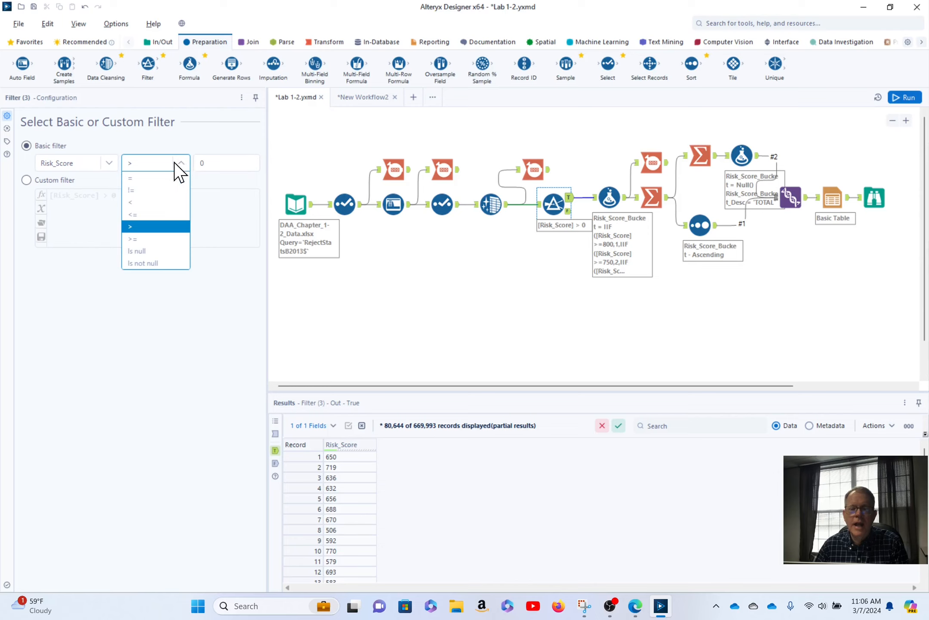
click(235, 166)
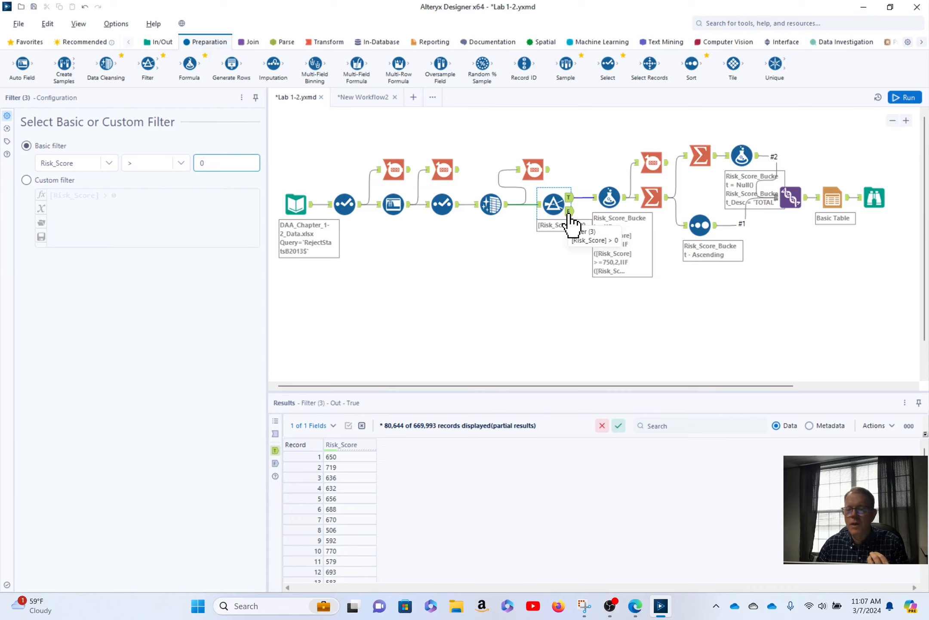
Add a Count Records tool to the Filter's True output and another to its False output
click(321, 41)
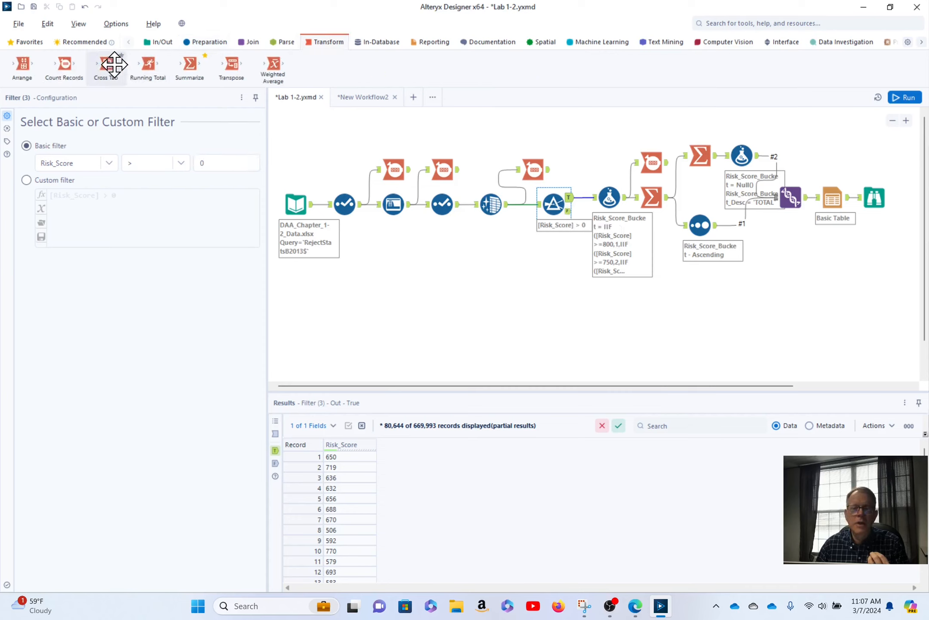
drag(65, 64, 596, 168)
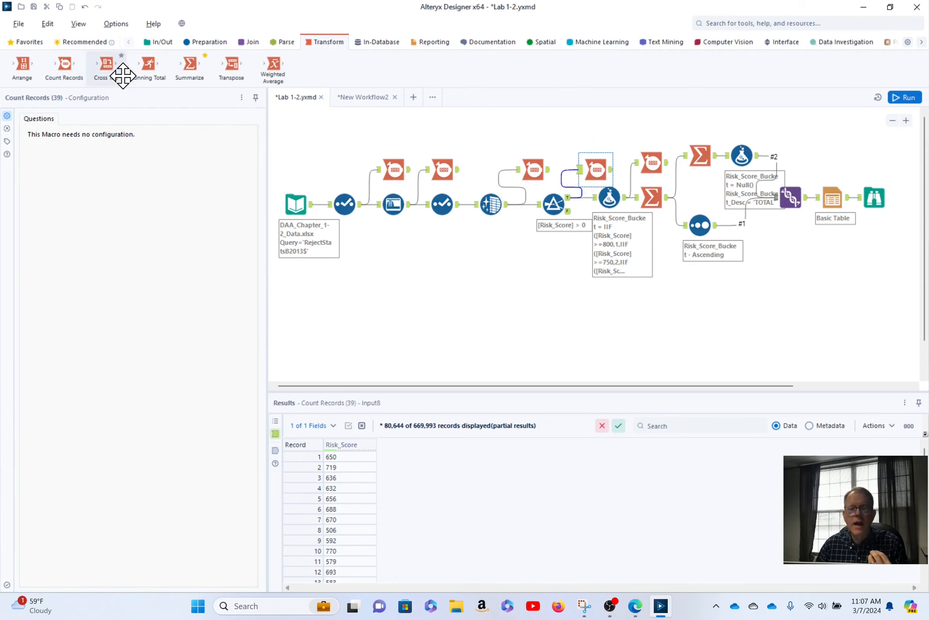
drag(65, 64, 596, 240)
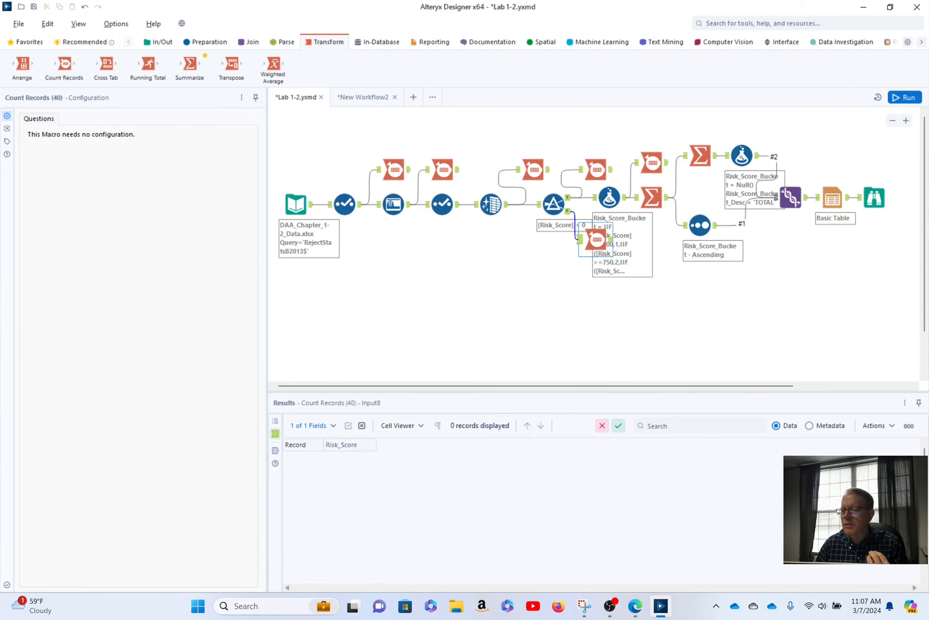
Run the workflow and check the record counts in the Count Records tools on the Filter's True and False outputs
click(905, 97)
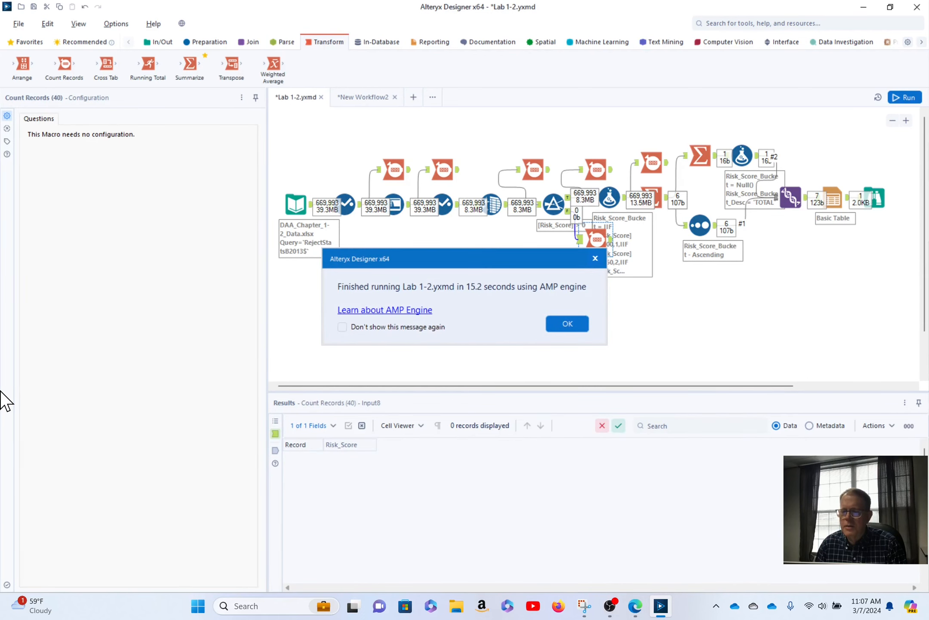
click(569, 326)
click(610, 171)
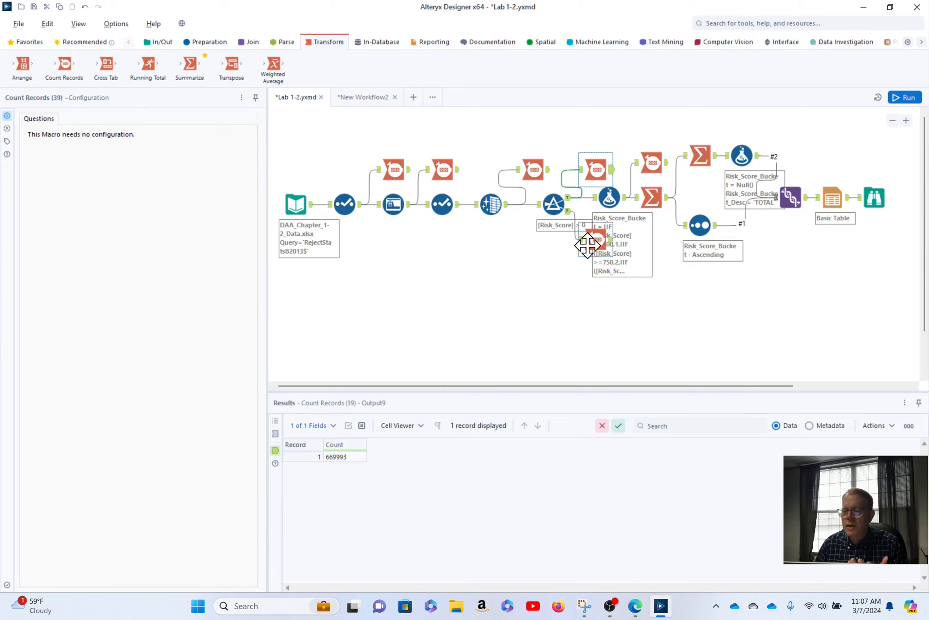
click(610, 239)
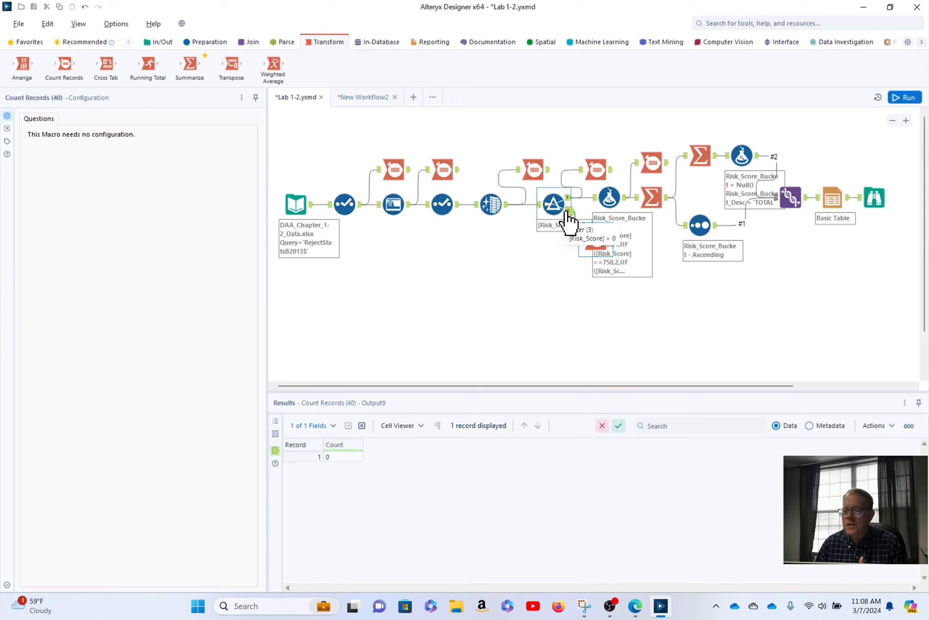
drag(569, 212, 580, 238)
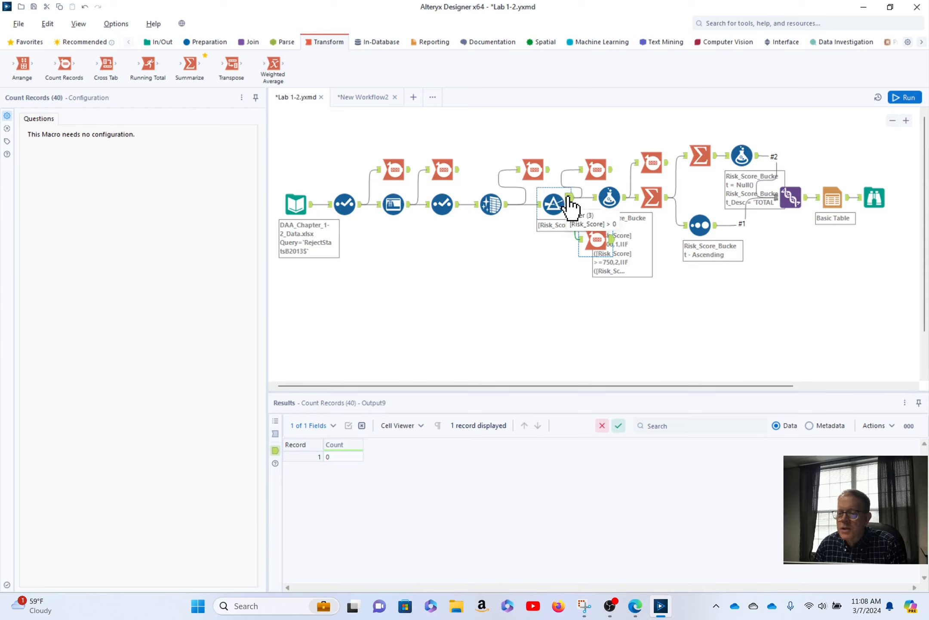
click(597, 168)
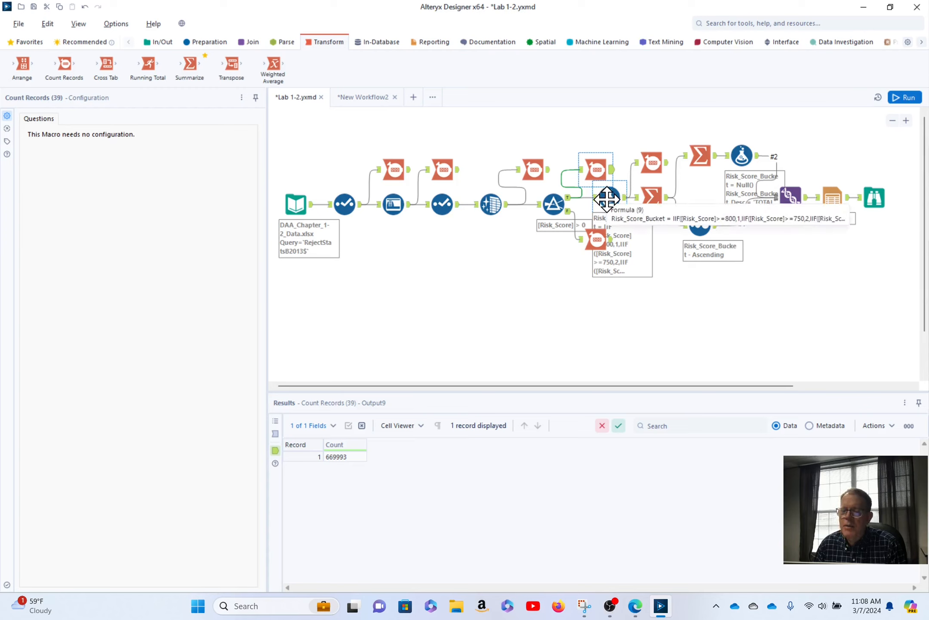
Compare the Filter's True output with the Formula tool's output, examining the Risk_Score_Bucket and Risk_Score_Bucket_Desc values against Risk_Score
click(607, 198)
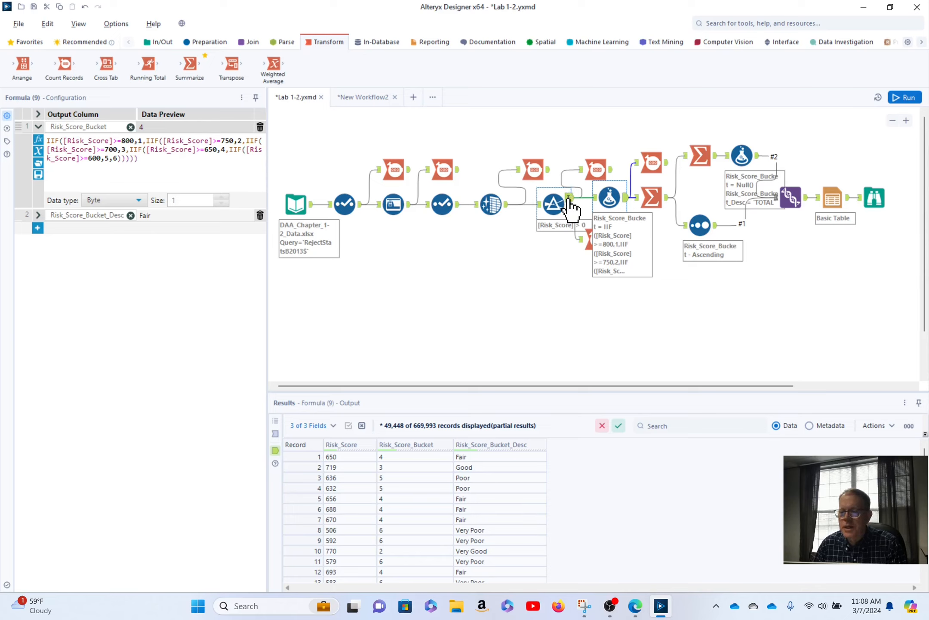
click(554, 204)
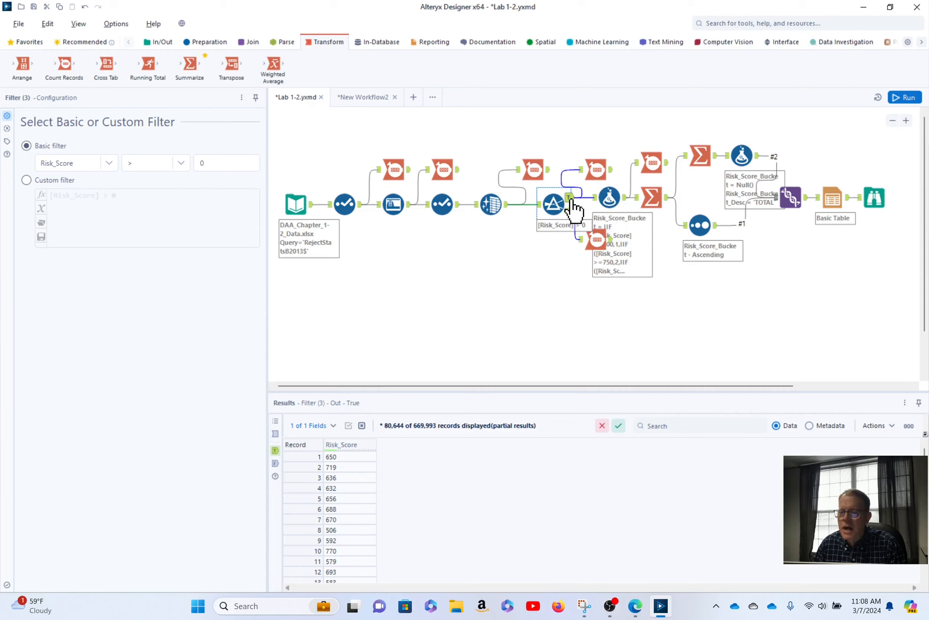
click(610, 198)
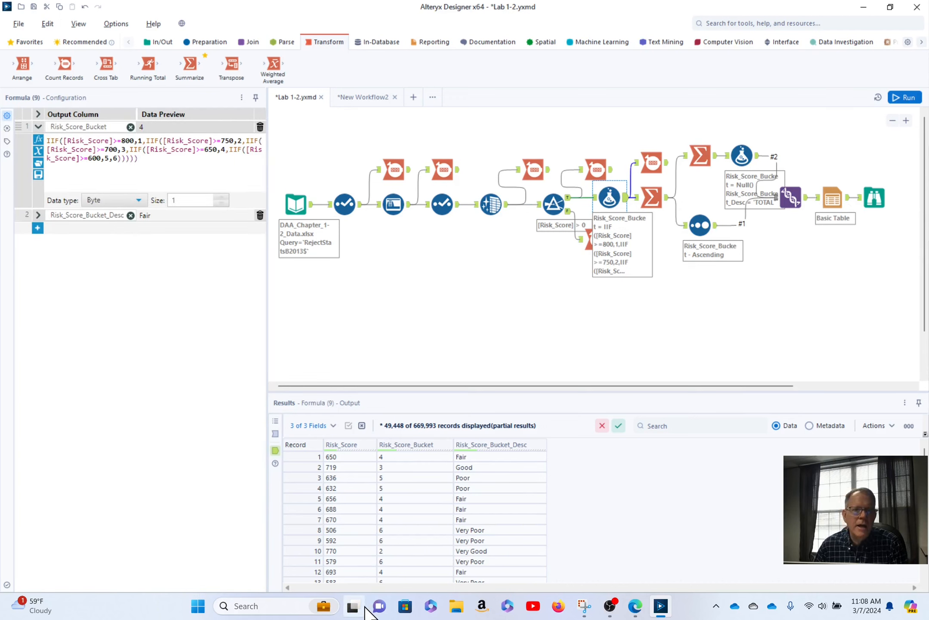
mouse_move(365, 610)
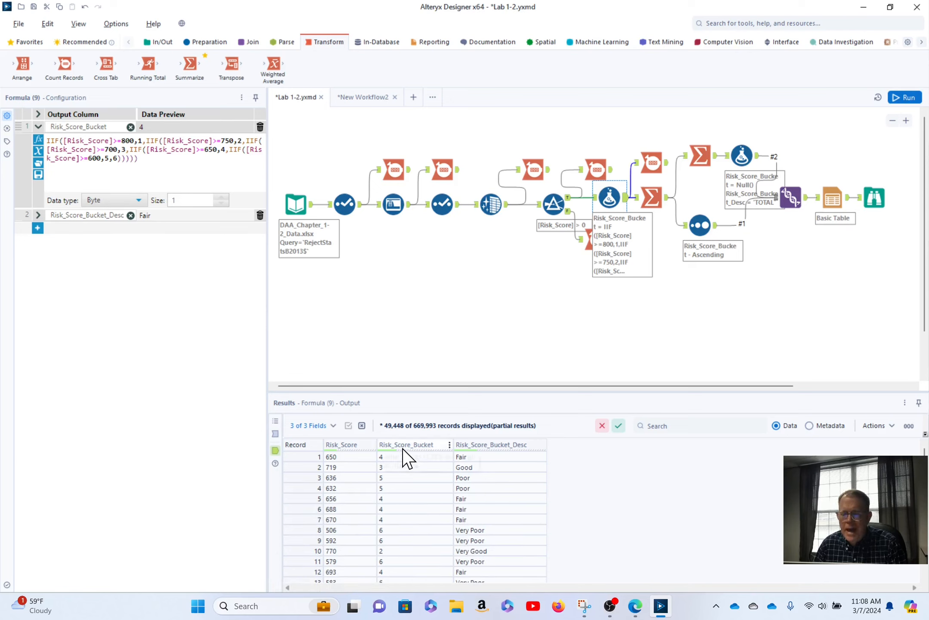
click(406, 508)
scroll(419, 541, down, 7)
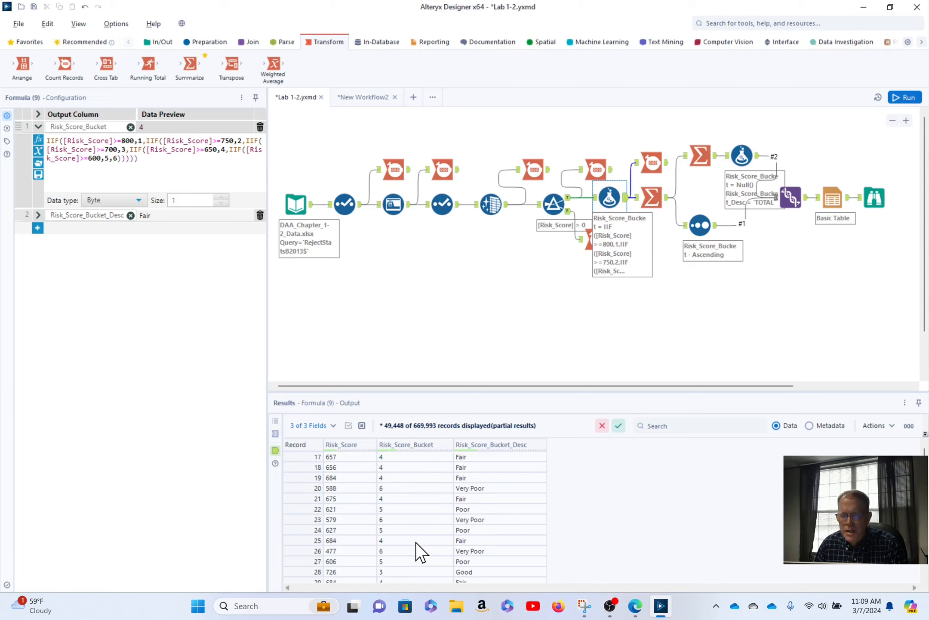
scroll(411, 549, up, 7)
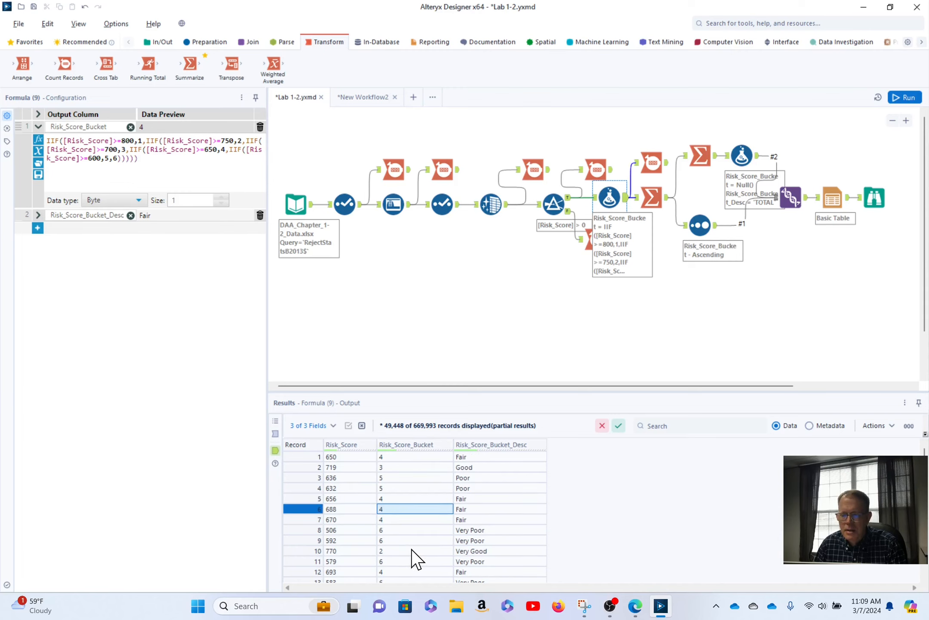
scroll(413, 538, down, 1)
scroll(413, 537, up, 3)
scroll(412, 549, down, 4)
scroll(411, 551, down, 4)
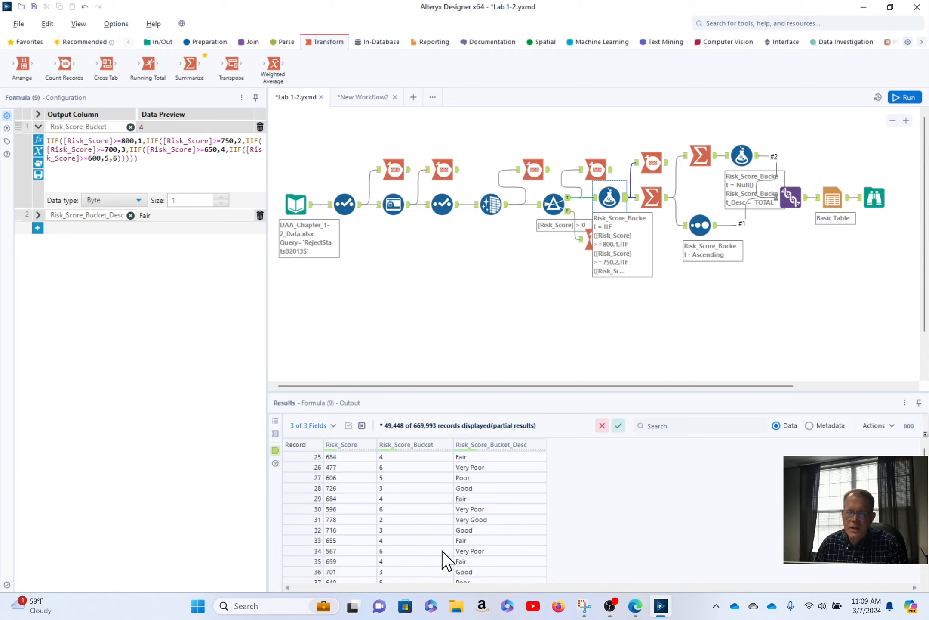
scroll(443, 555, up, 8)
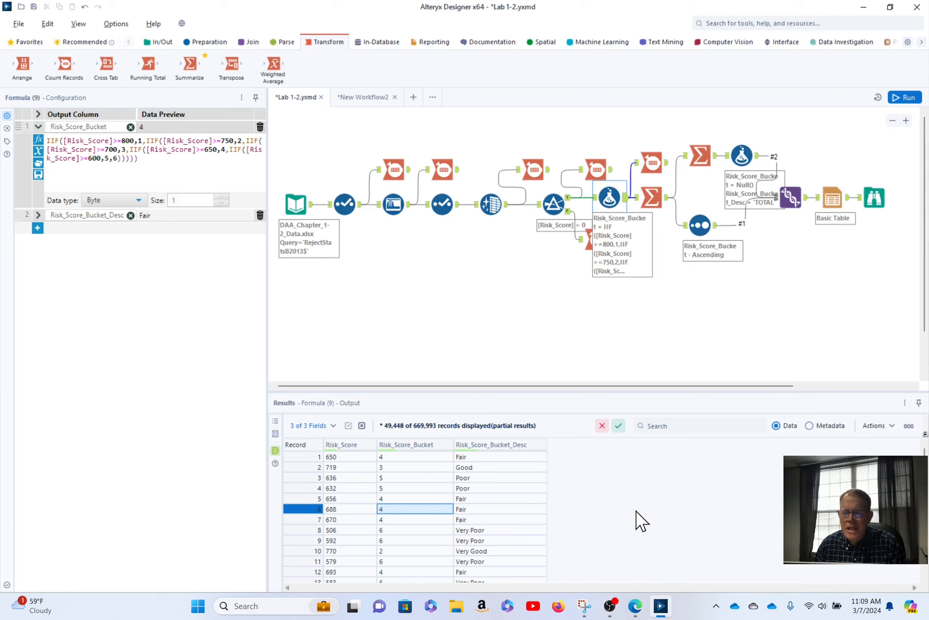
click(512, 459)
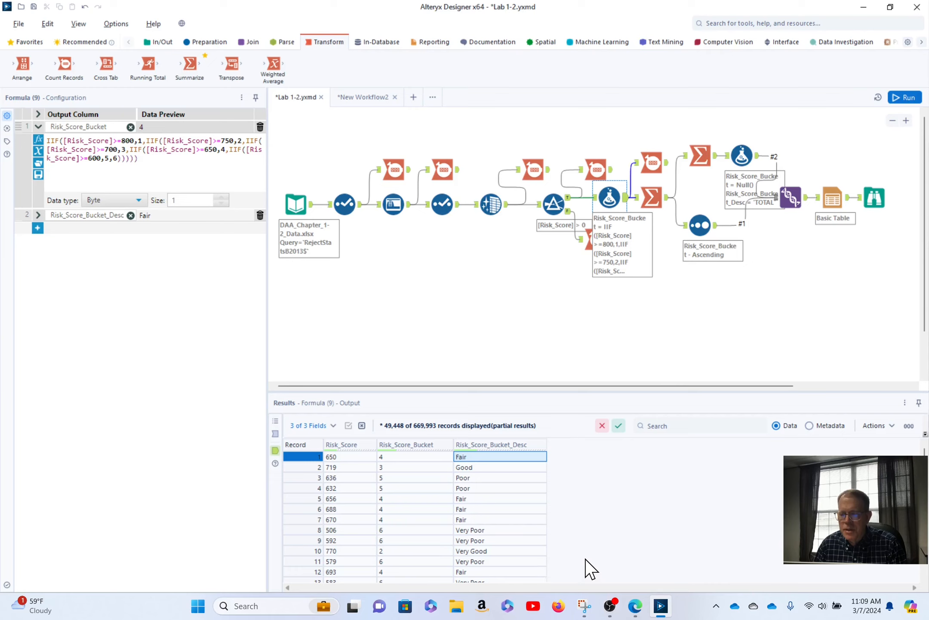
Check the risk score bucket table in the Browse tool, and display the Preparation tool category and the Formula tool's configuration
click(874, 198)
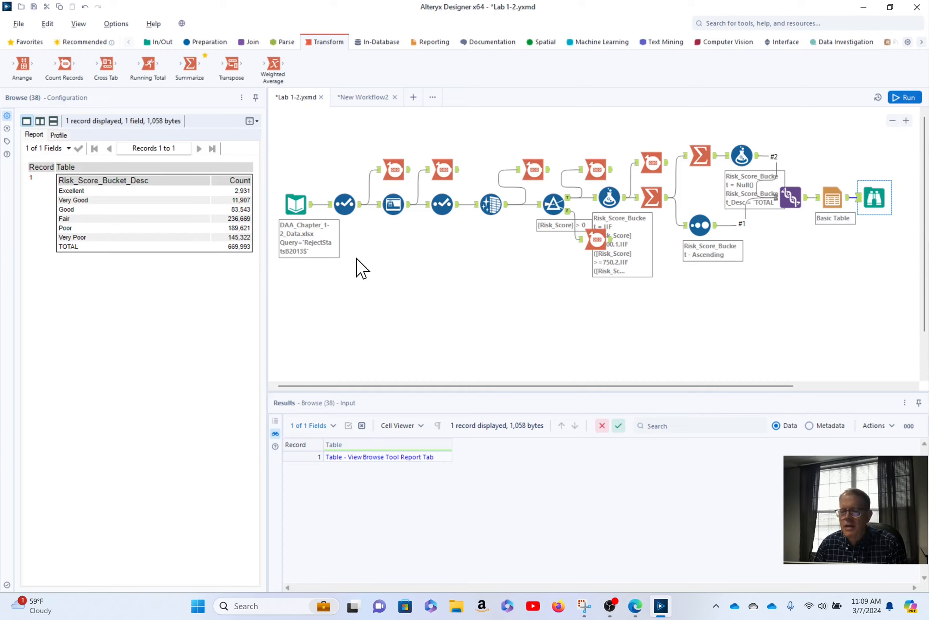
click(609, 197)
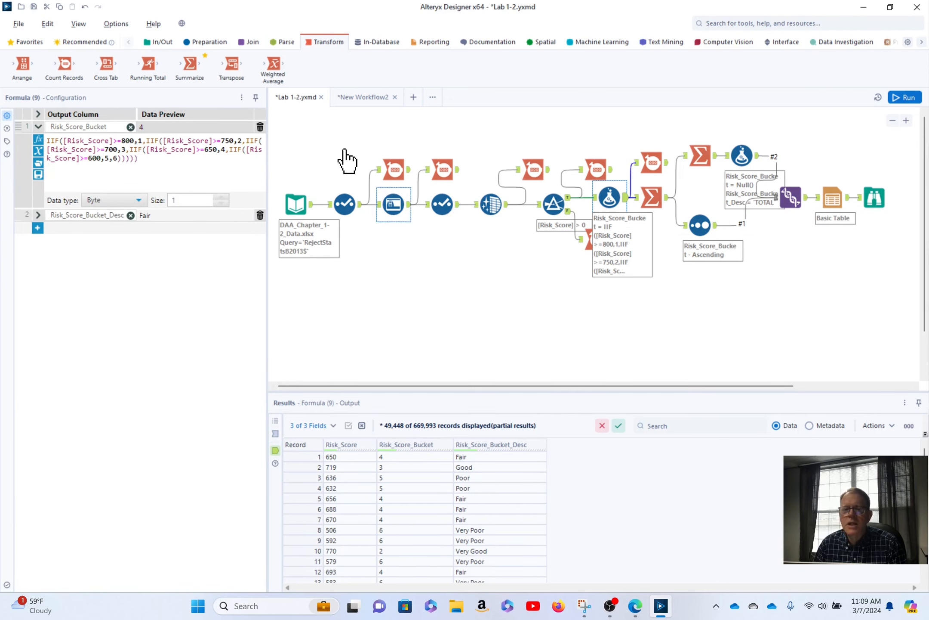
click(204, 42)
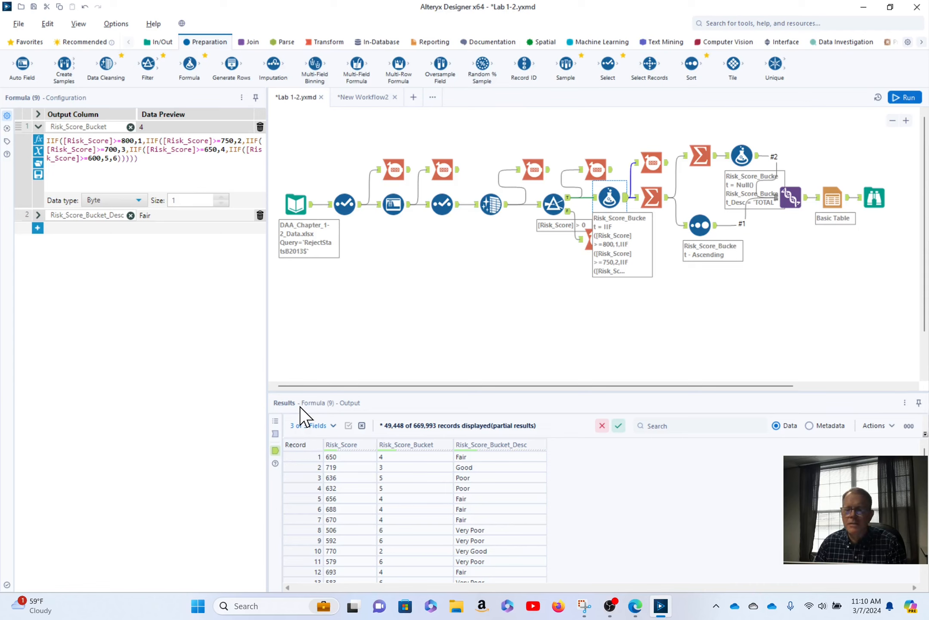
click(392, 334)
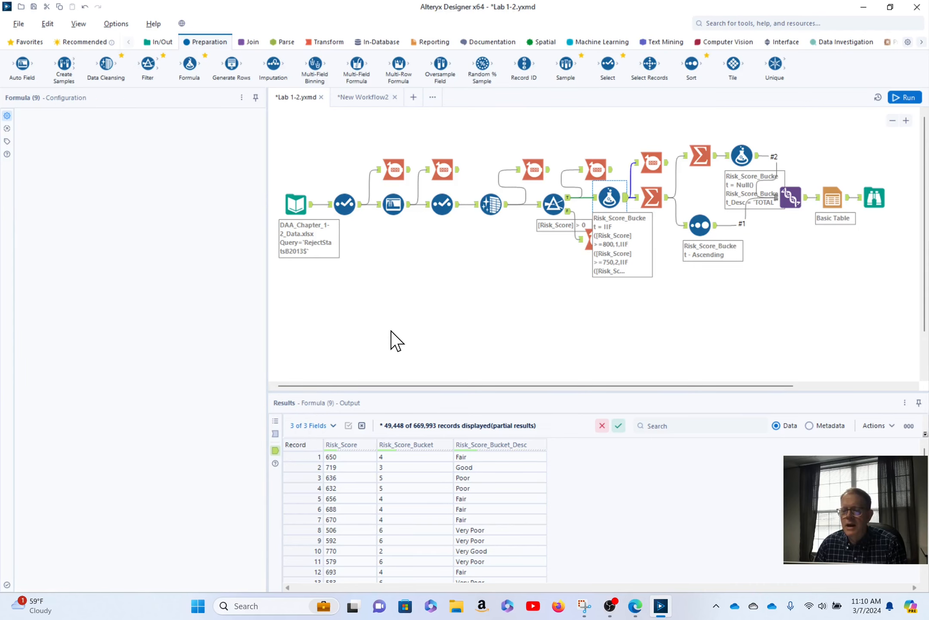
click(609, 195)
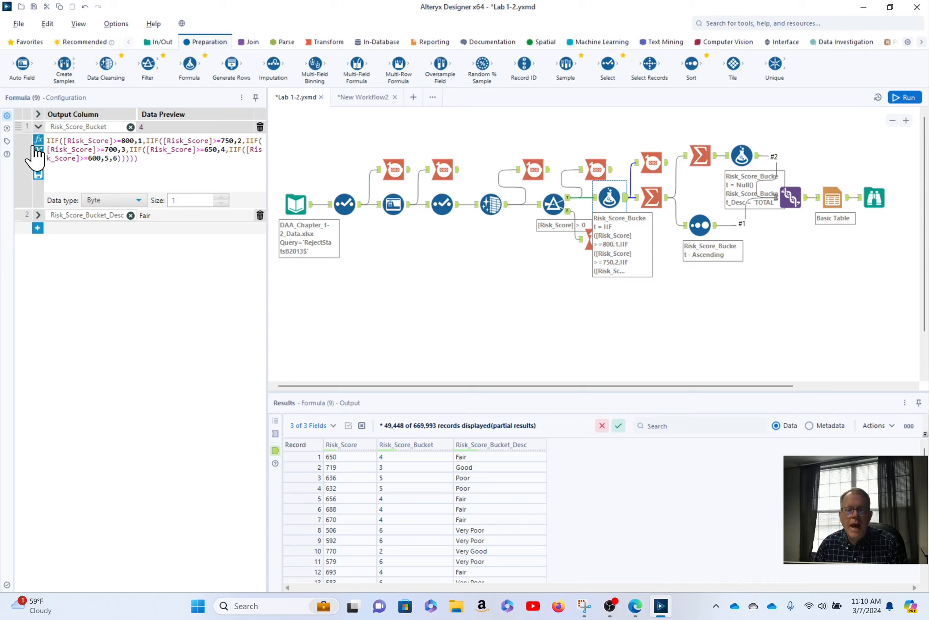
Add an unnamed third output column expression to the Formula tool and delete it
click(37, 229)
click(129, 226)
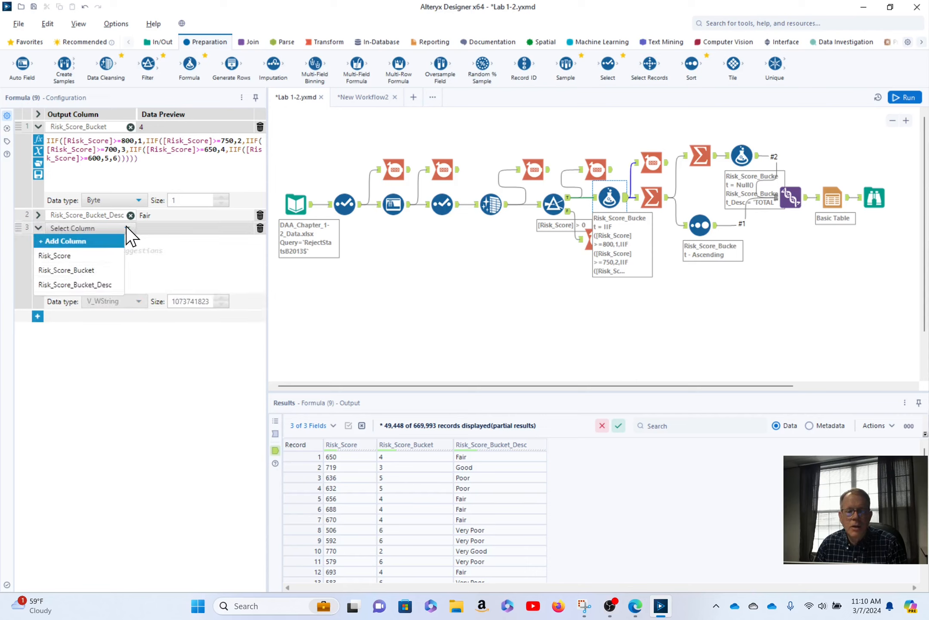
click(74, 241)
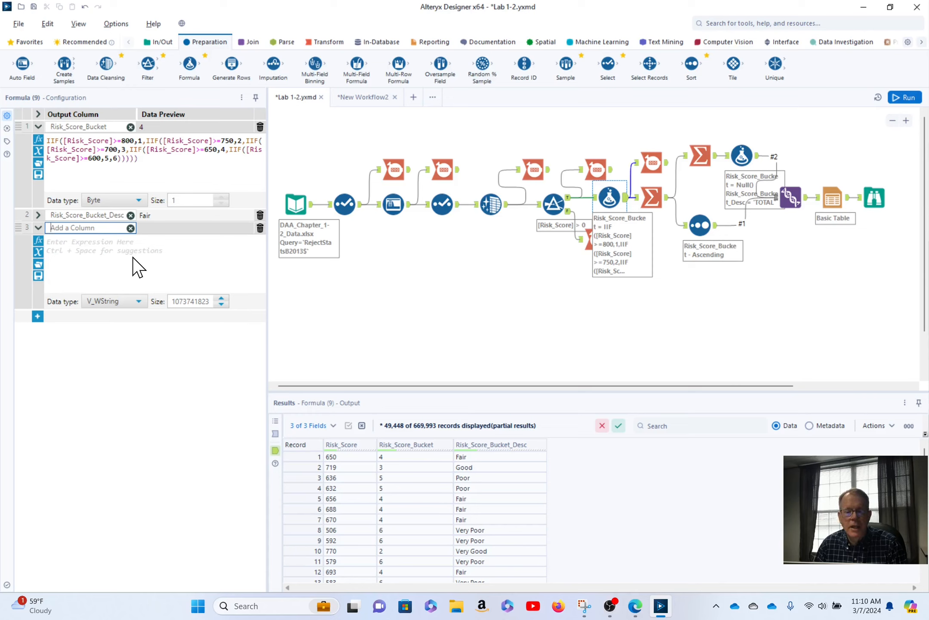
click(260, 228)
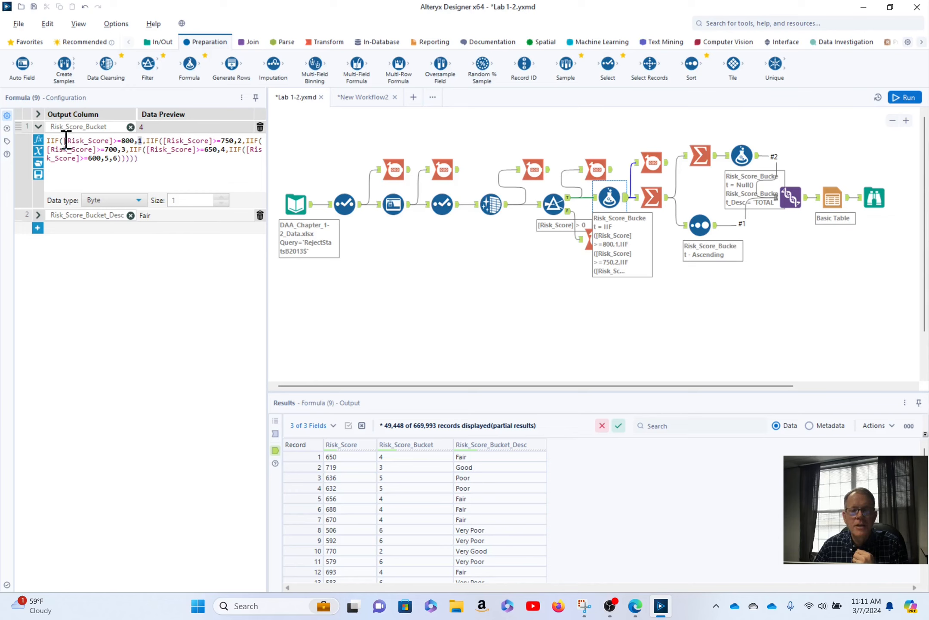
Examine the outer IIF of the Risk_Score_Bucket expression: its 800 condition, its true value and the nested false branch
drag(64, 140, 135, 140)
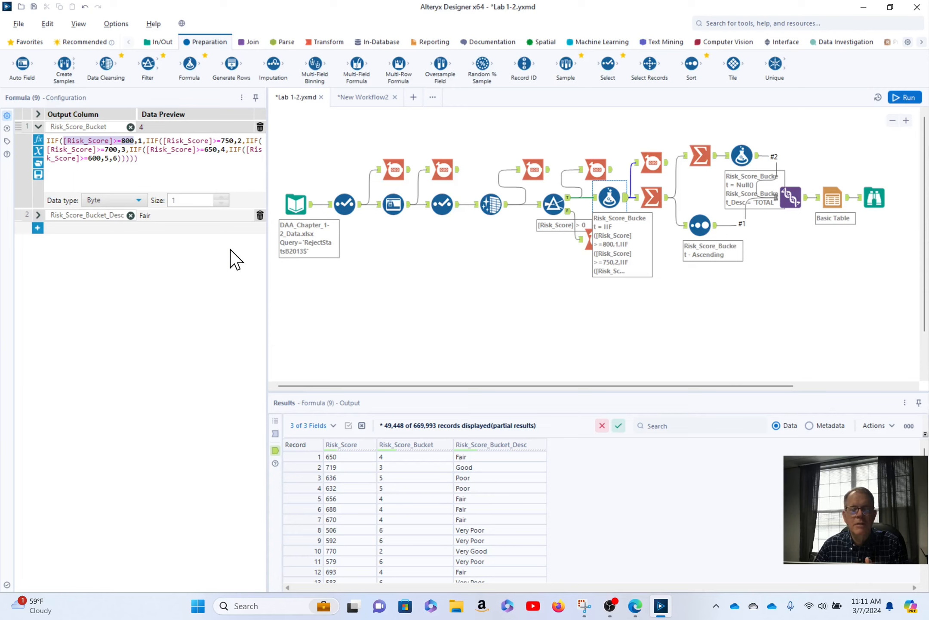
click(139, 141)
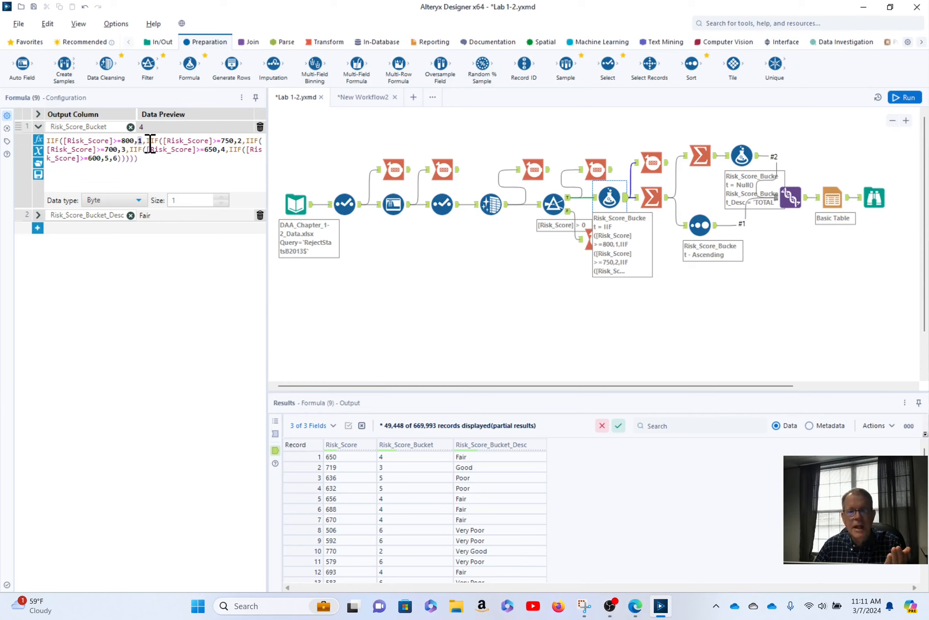
drag(150, 139, 137, 159)
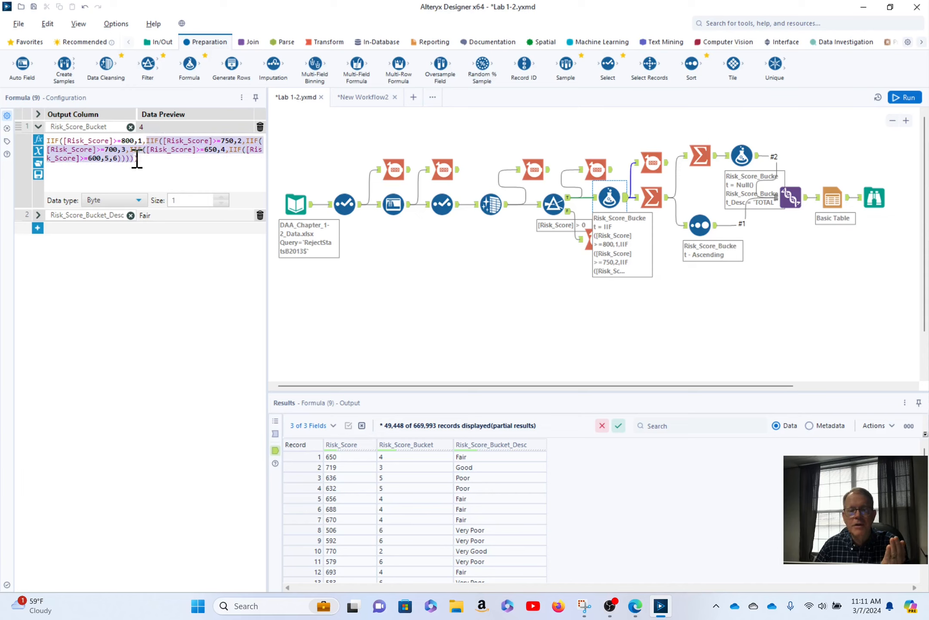
click(146, 139)
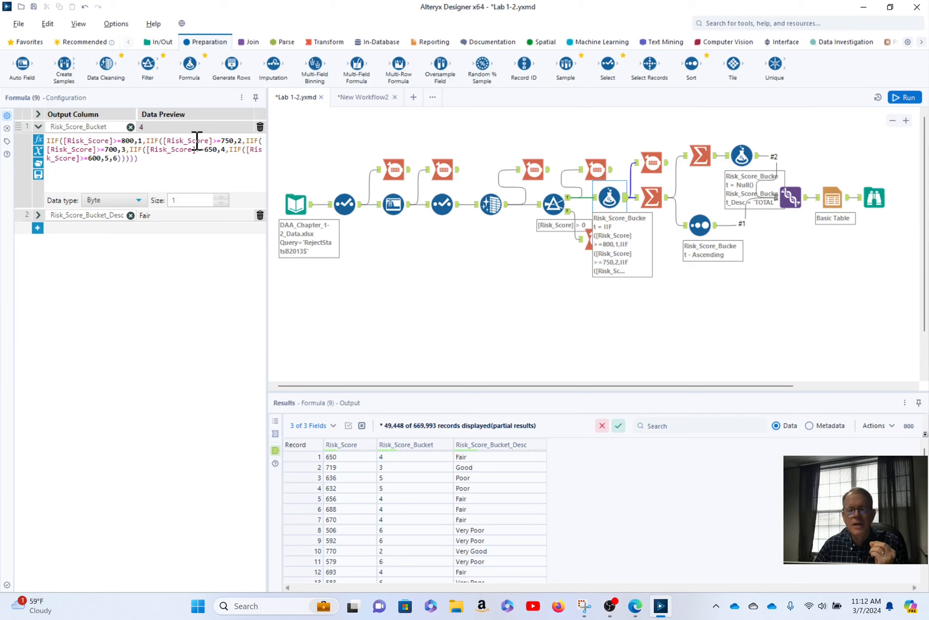
Examine the nested IIF conditions for 750, 700 and 650 in the Risk_Score_Bucket expression and the bucket each assigns
click(235, 142)
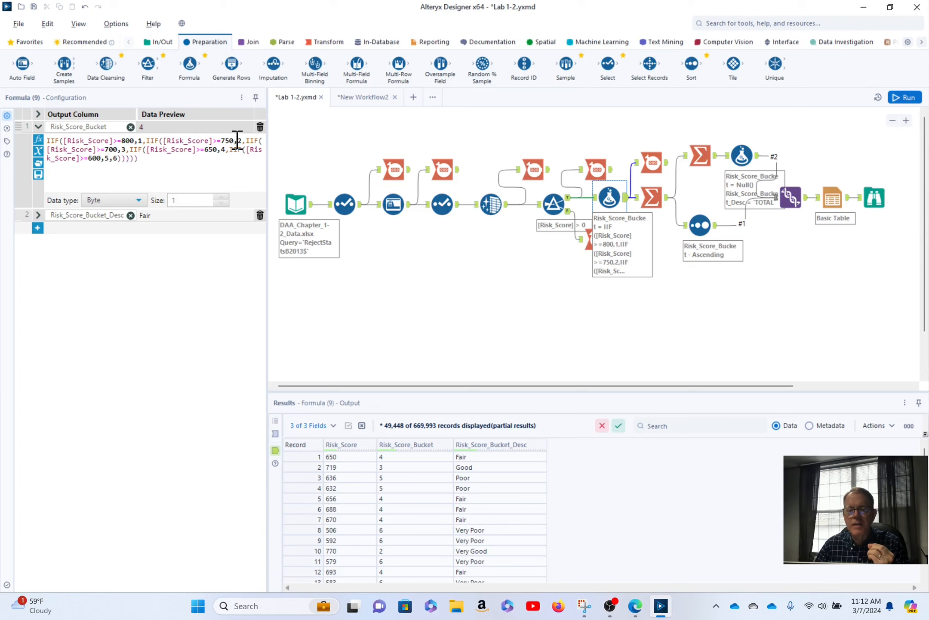
drag(237, 140, 149, 151)
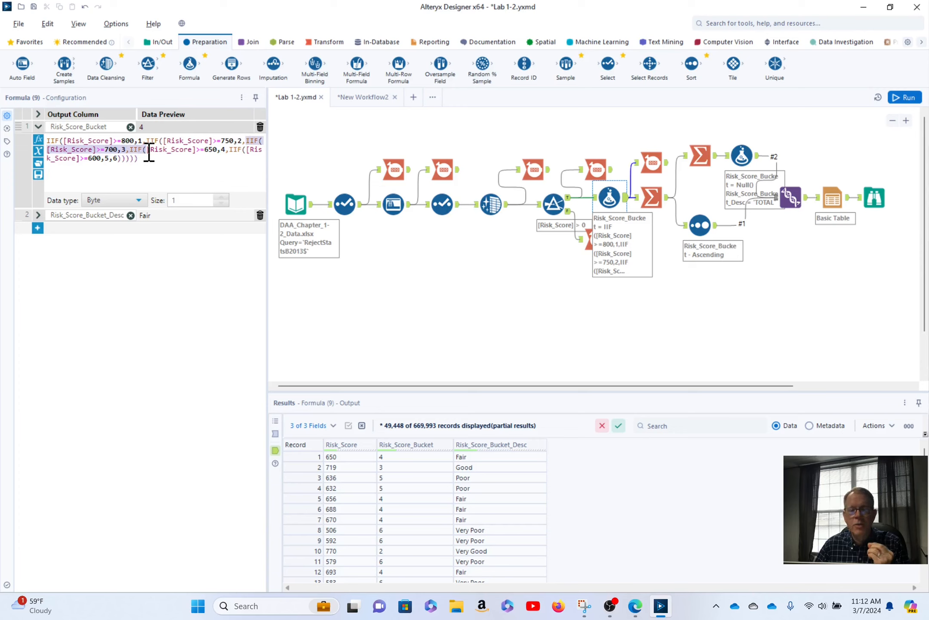
click(84, 150)
click(108, 150)
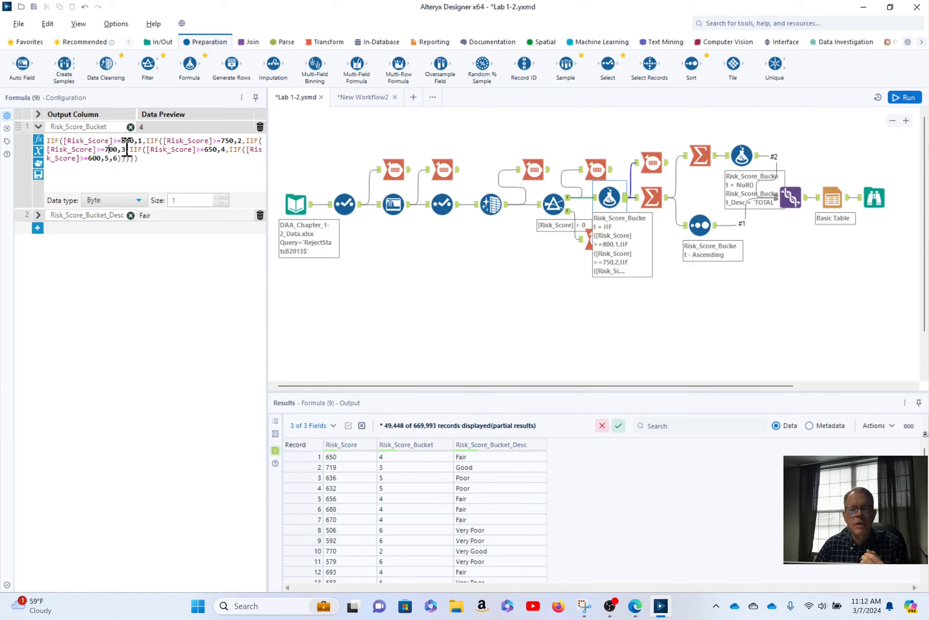
click(122, 150)
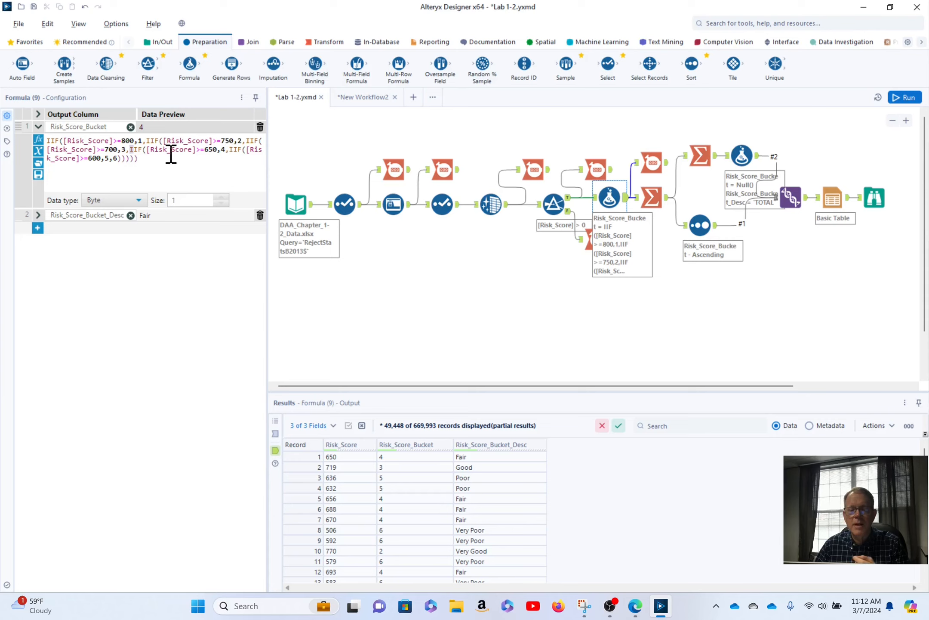
drag(130, 149, 205, 151)
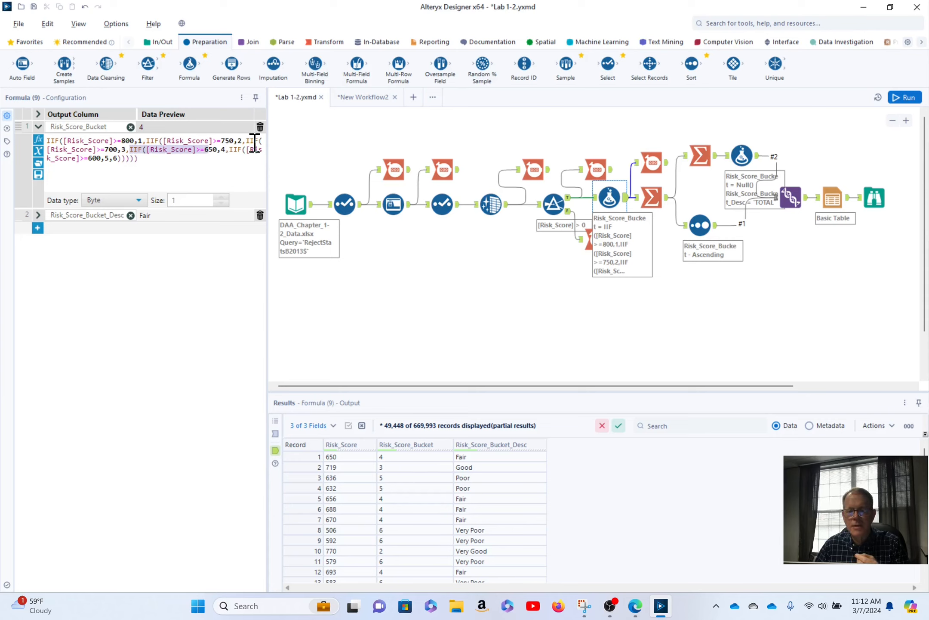
Examine the innermost IIF condition for 600, its fallback bucket and the closing parentheses of the Risk_Score_Bucket expression
click(214, 157)
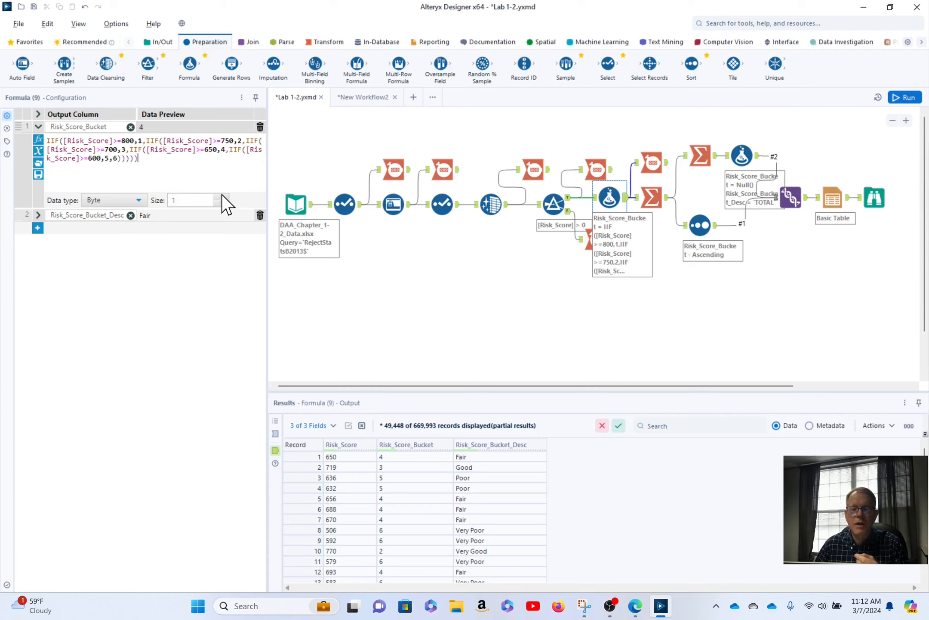
click(222, 150)
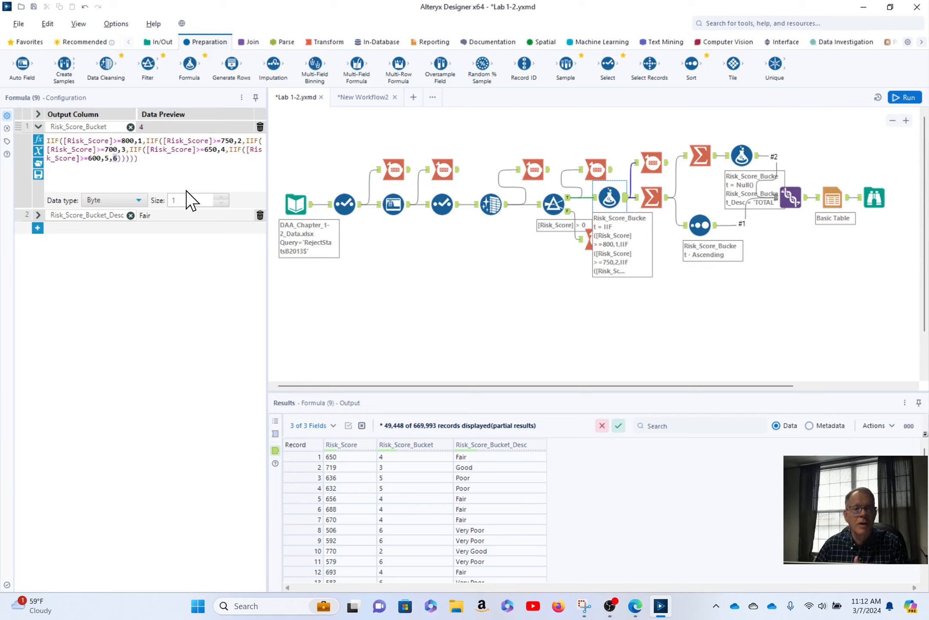
double_click(116, 158)
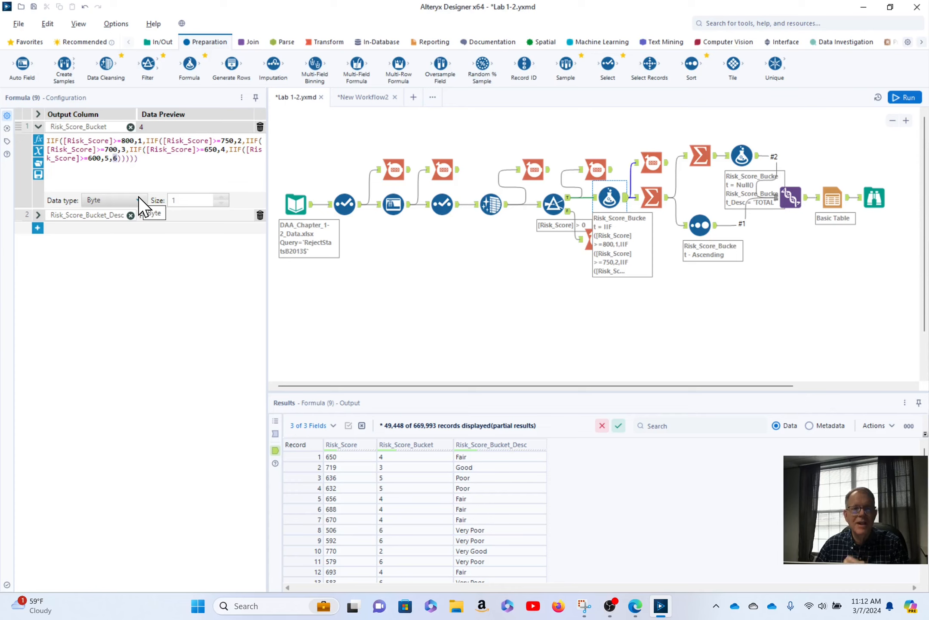
click(146, 164)
click(128, 165)
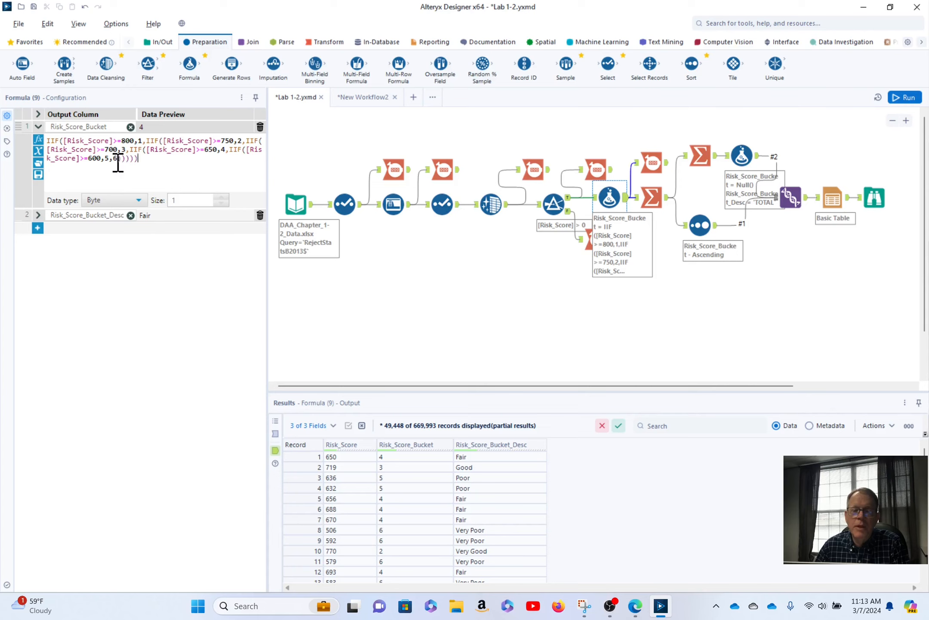
Examine the fallback bucket ending the Risk_Score_Bucket expression, and expand Risk_Score_Bucket_Desc to examine the Switch function's first argument
drag(117, 161, 141, 162)
click(117, 160)
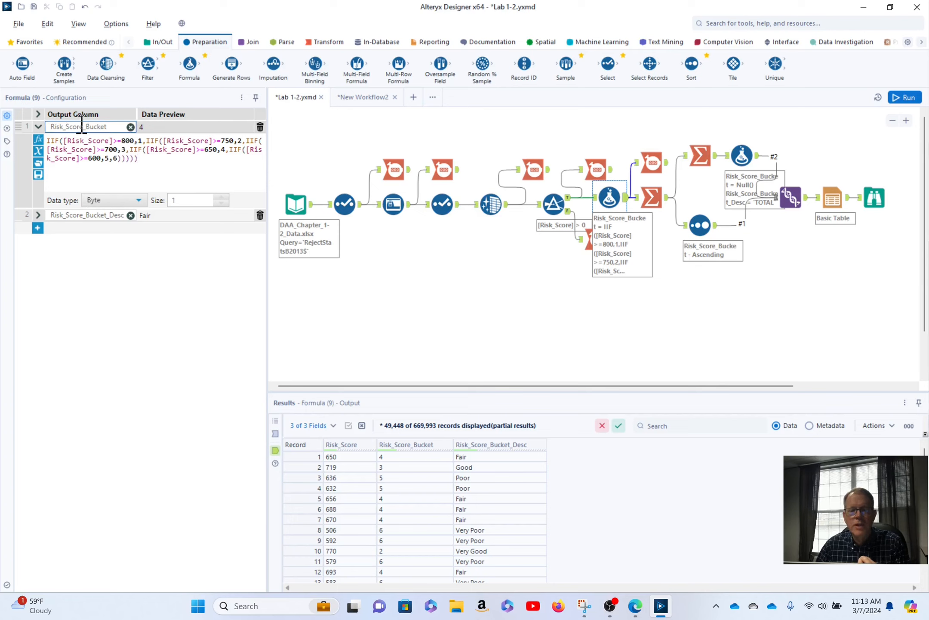
click(38, 215)
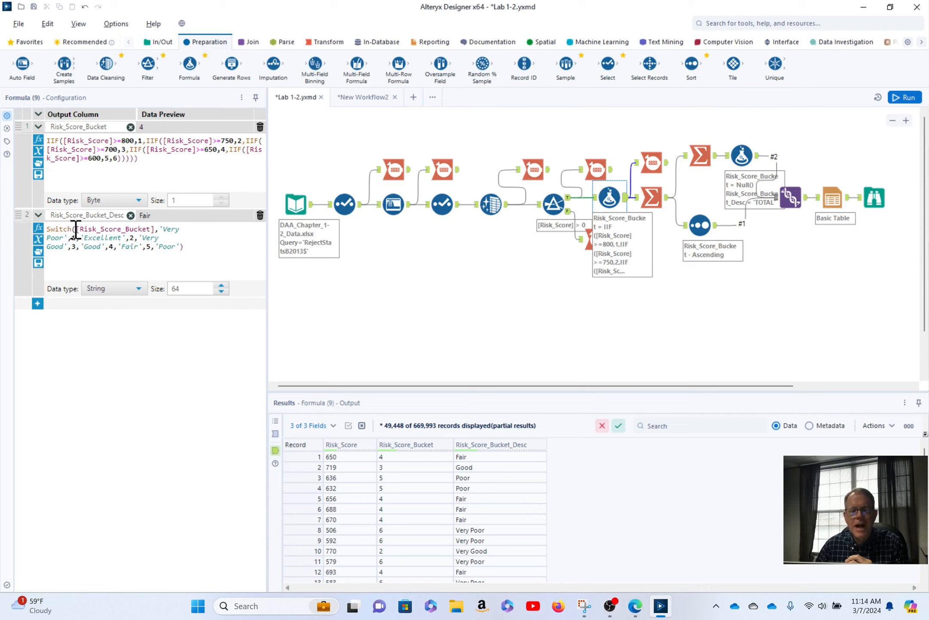
drag(75, 232, 157, 230)
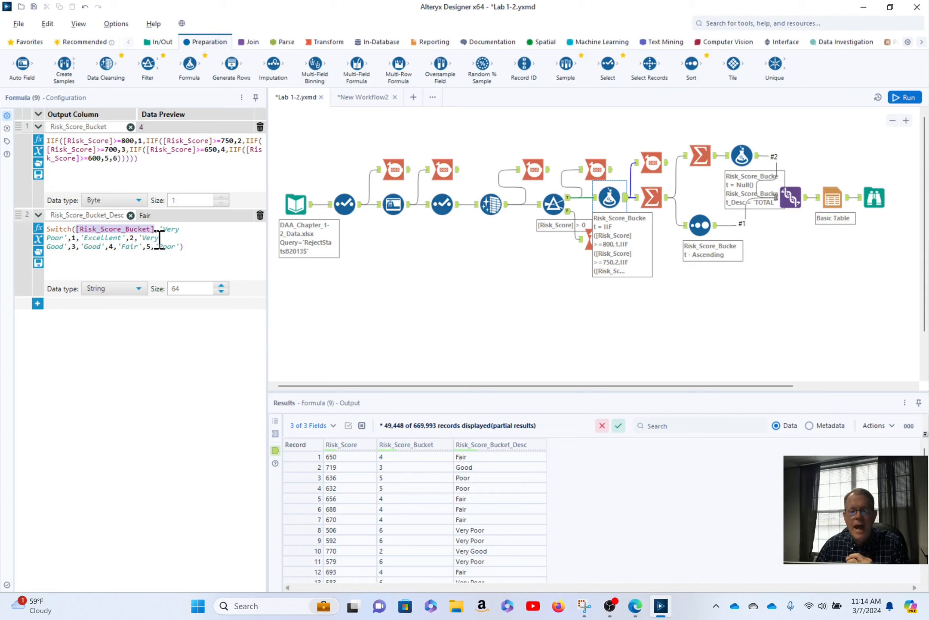
click(115, 158)
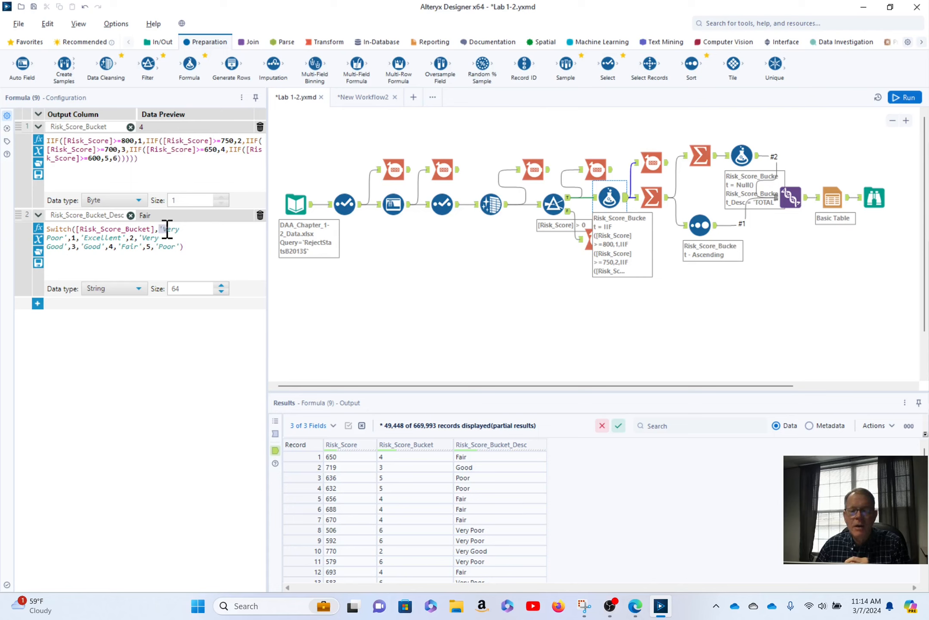
Examine the default value and the case-result pairs of the Switch function in the Risk_Score_Bucket_Desc expression
drag(159, 229, 67, 238)
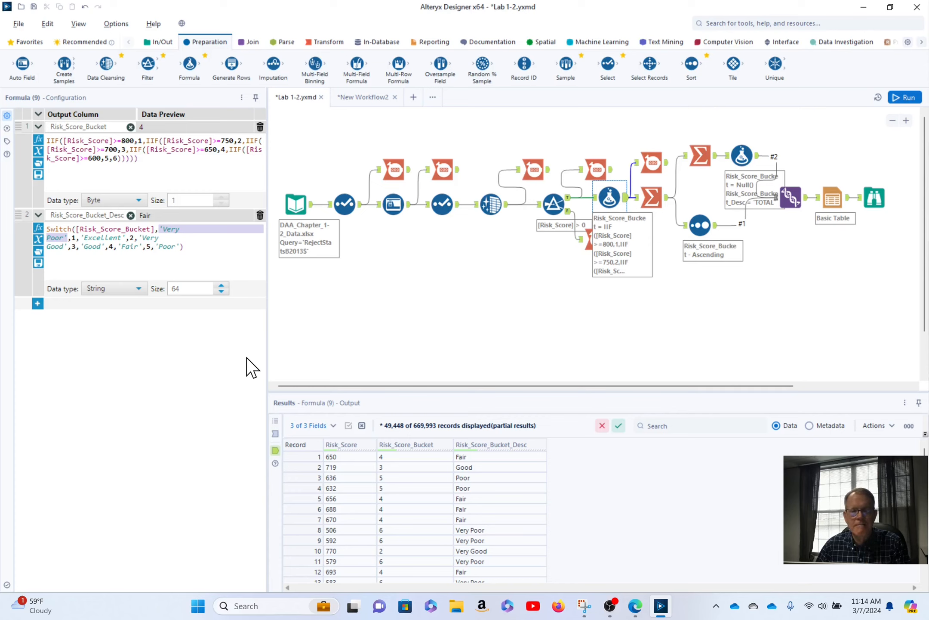
click(72, 237)
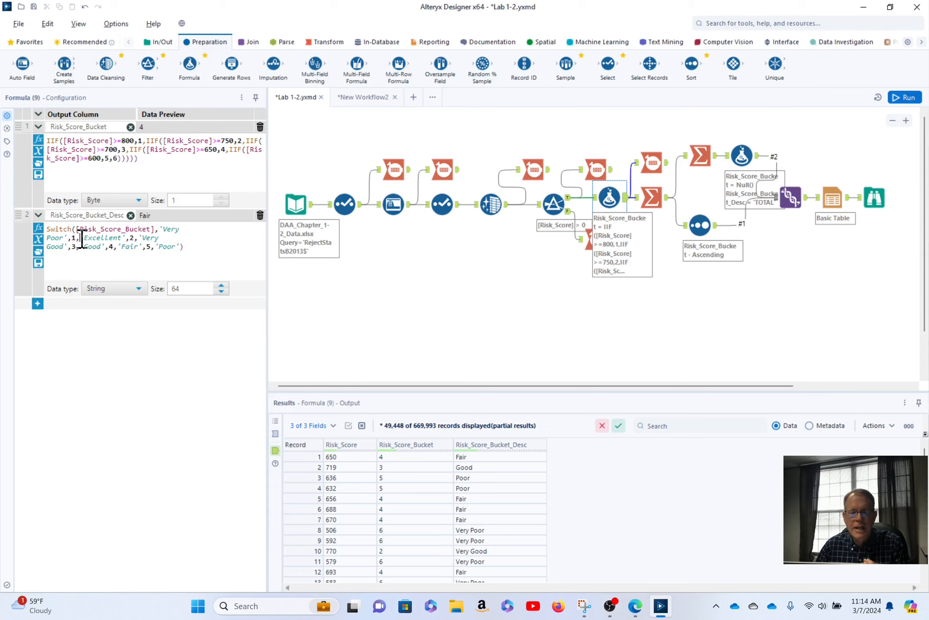
drag(81, 238, 127, 237)
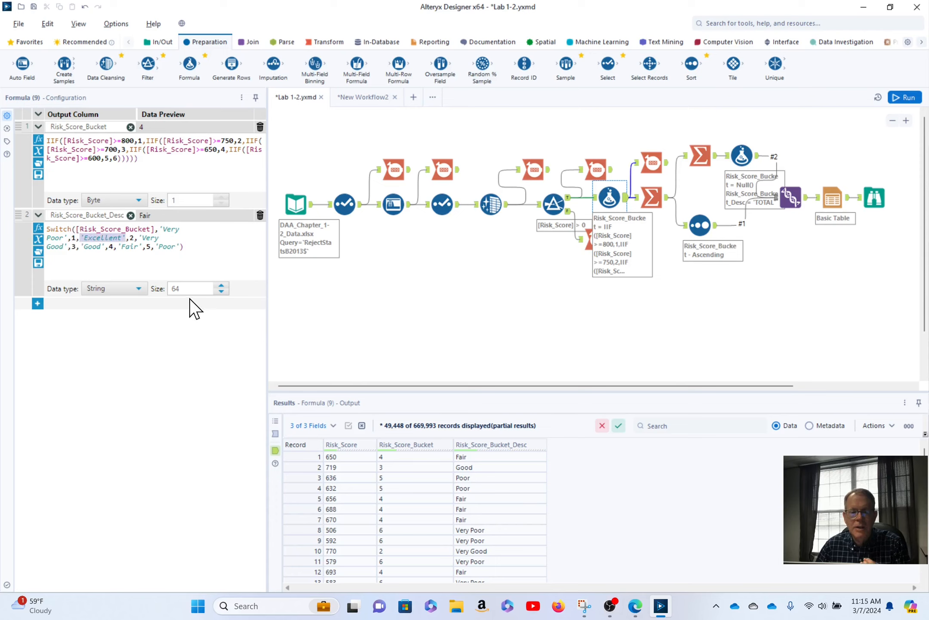
click(131, 238)
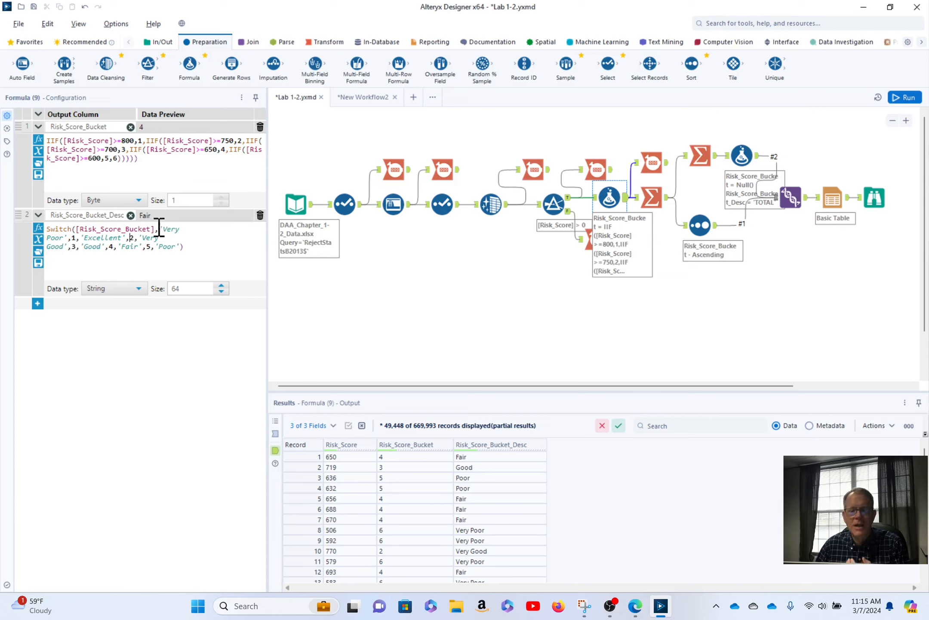
drag(160, 227, 173, 232)
click(191, 246)
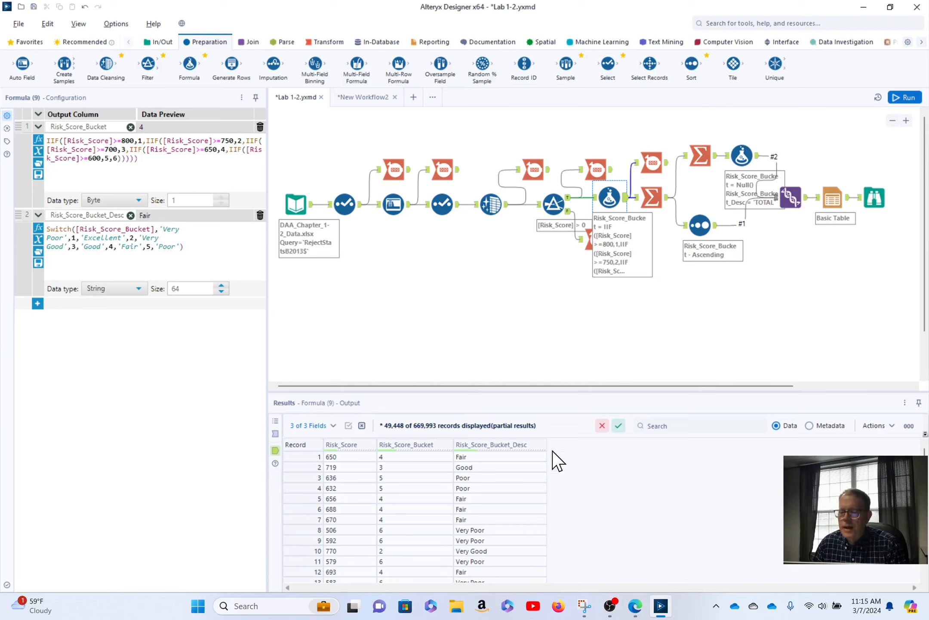
Check the record count after the risk score bucket Formula tool and review that tool's output records
click(629, 200)
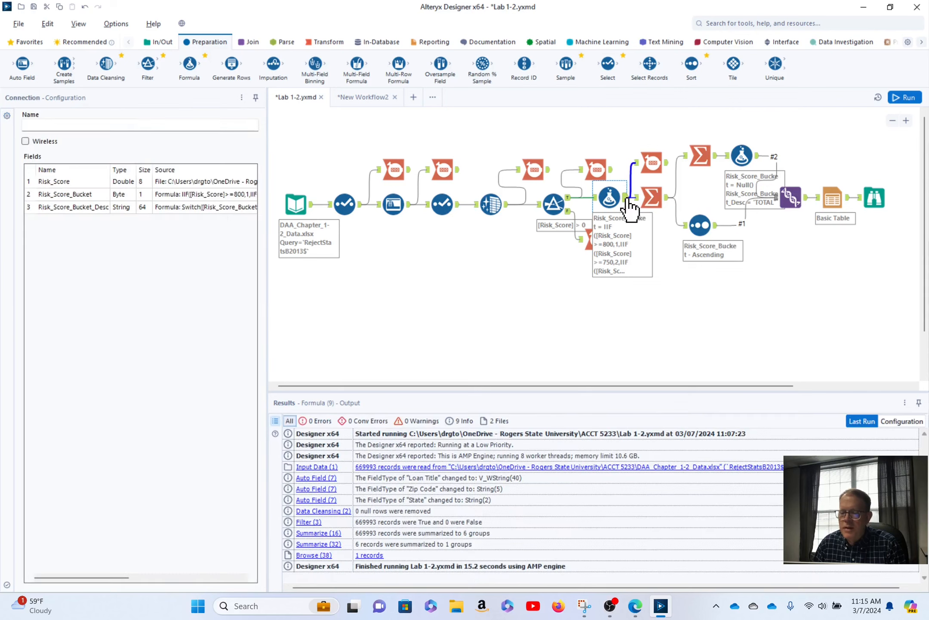
click(611, 199)
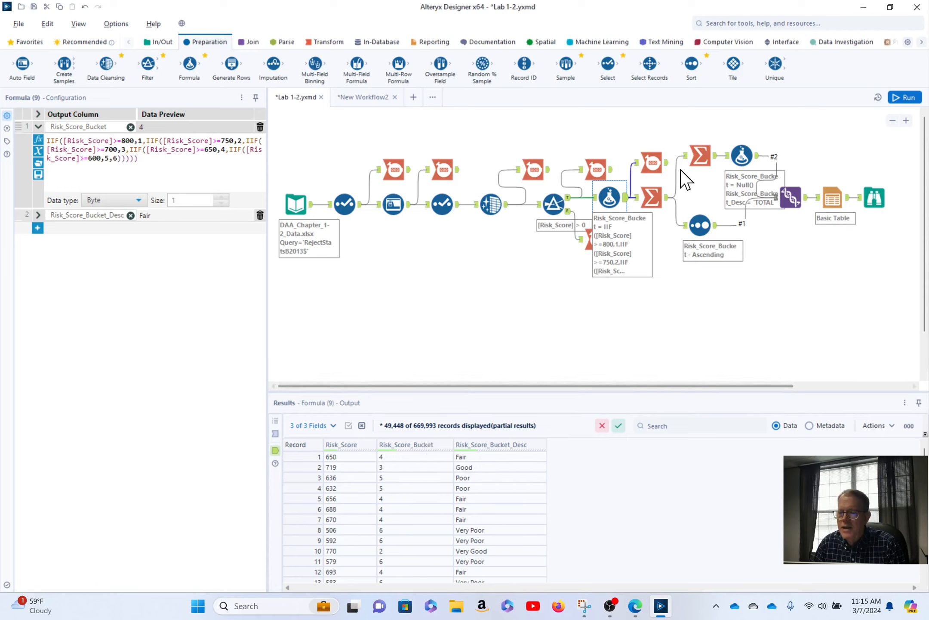
click(667, 168)
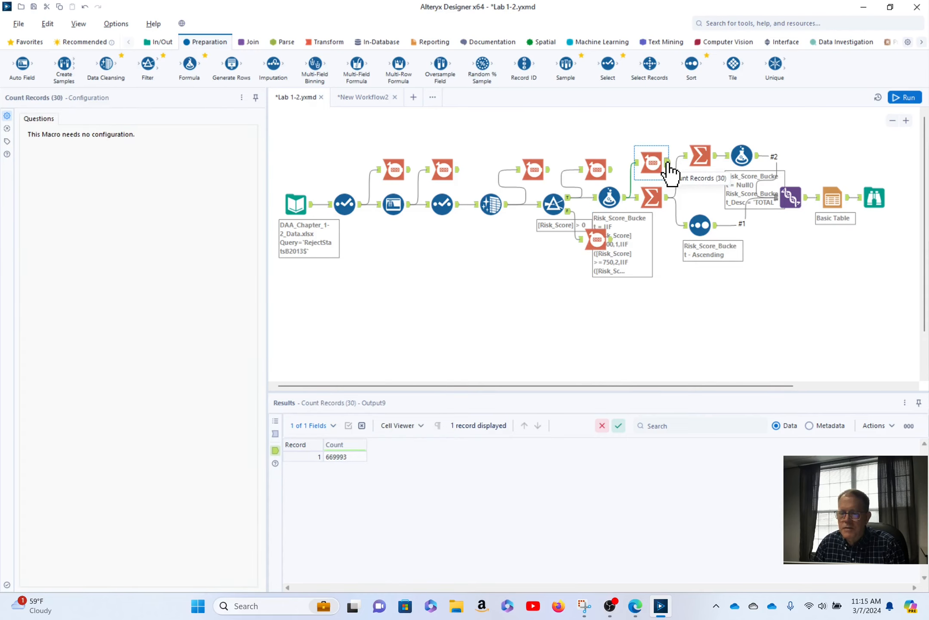
click(671, 311)
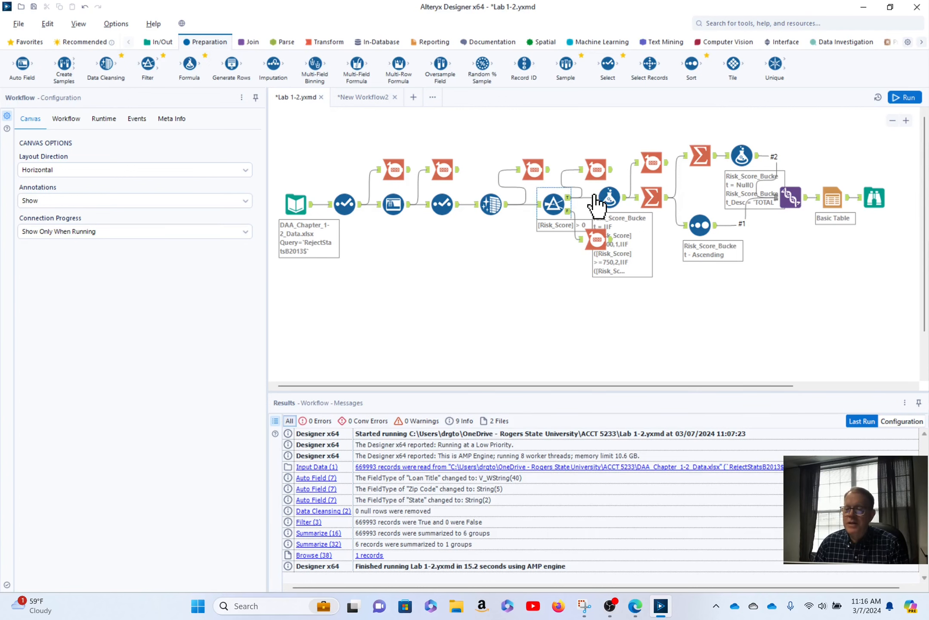
click(625, 202)
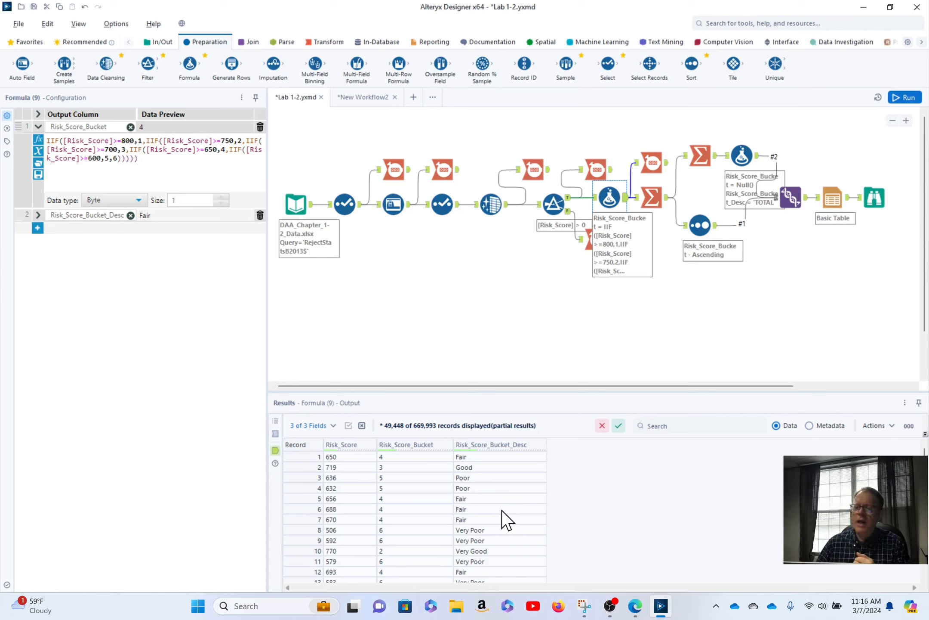
Open the Summarize tool that follows the bucket Formula tool and examine its incoming risk score fields
click(326, 42)
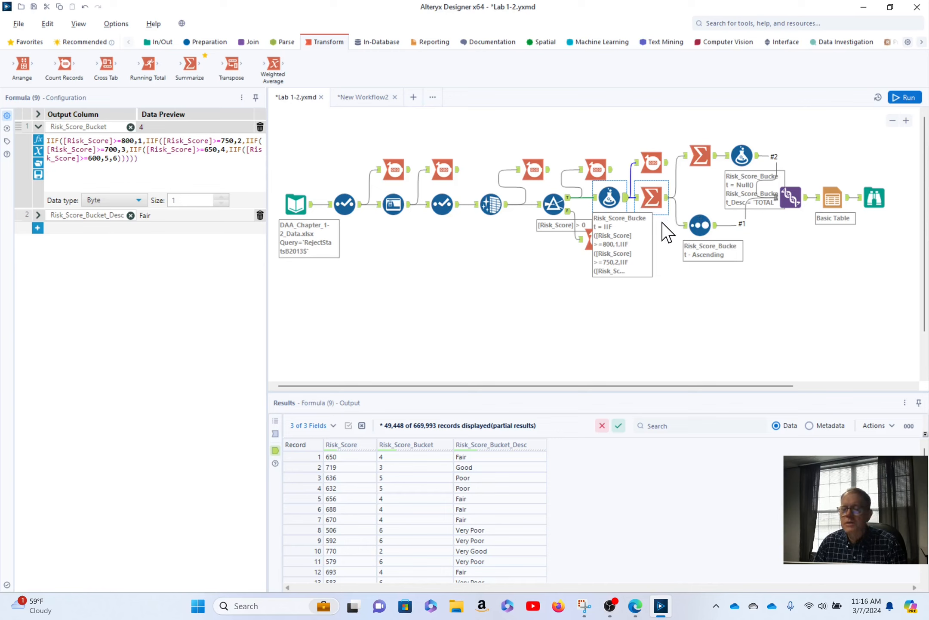
click(651, 198)
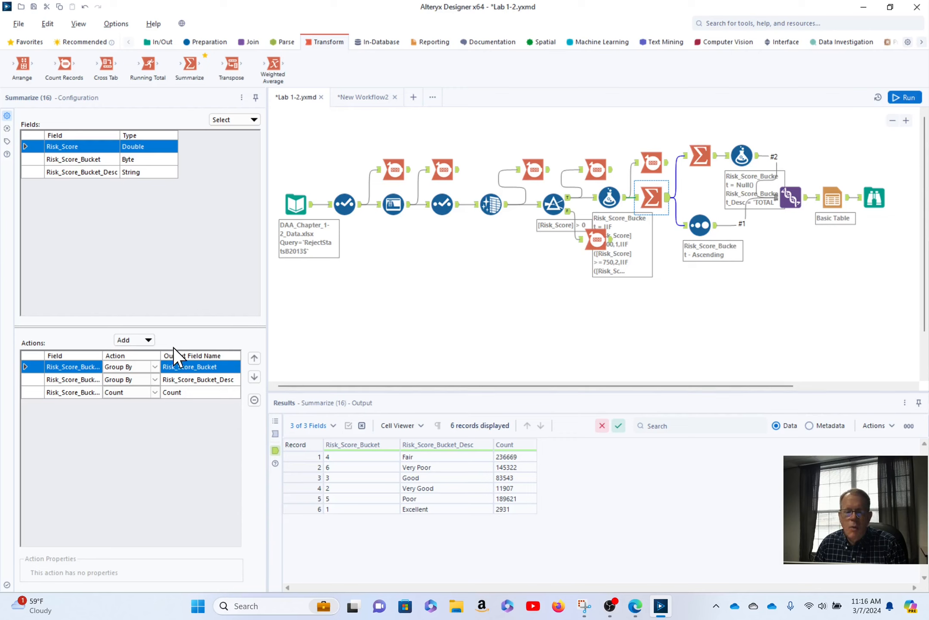
click(36, 158)
click(35, 144)
click(30, 157)
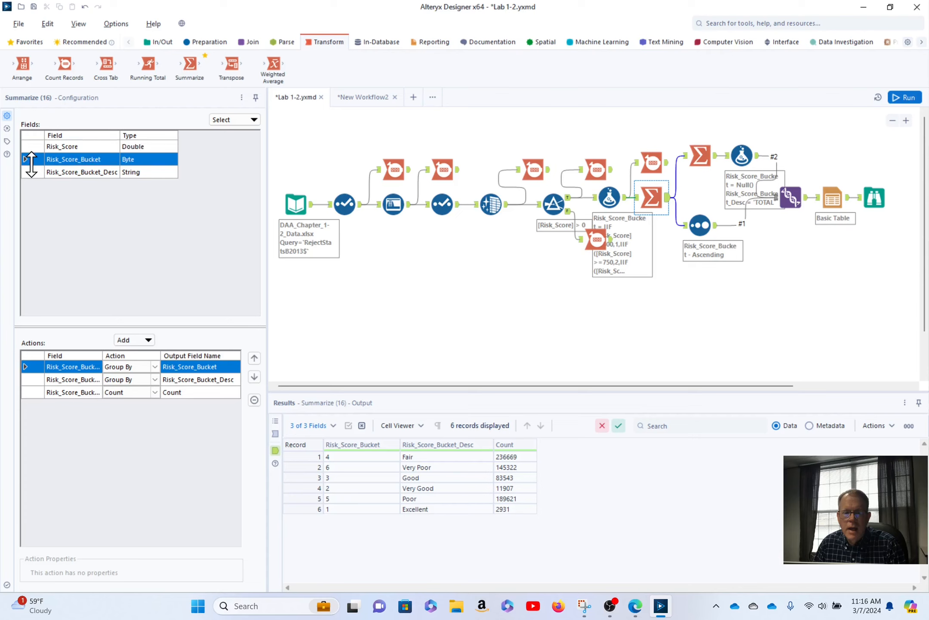
click(32, 172)
click(37, 145)
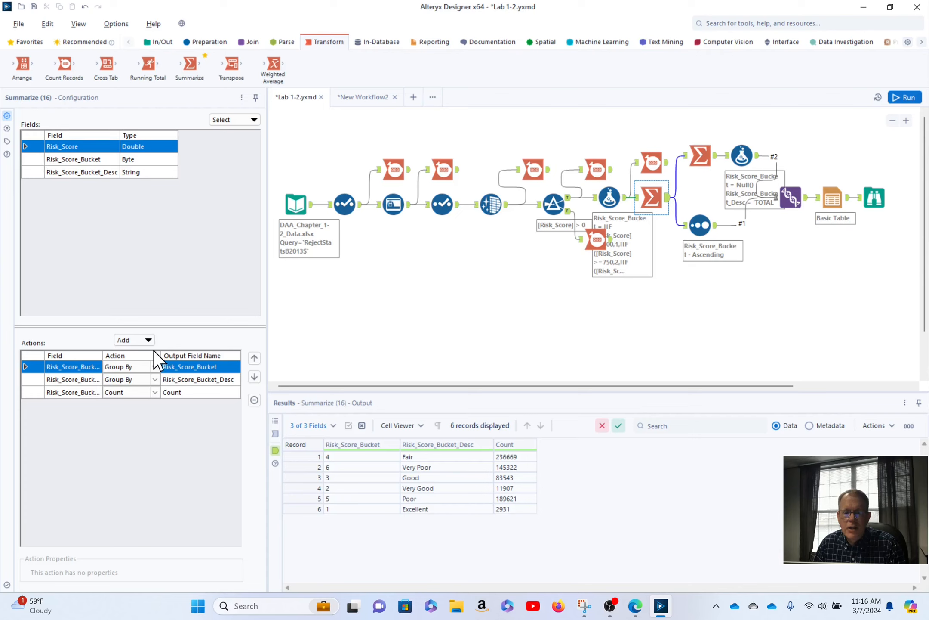
Review the summarize actions available for the Risk_Score and Risk_Score_Bucket fields without adding any
click(148, 340)
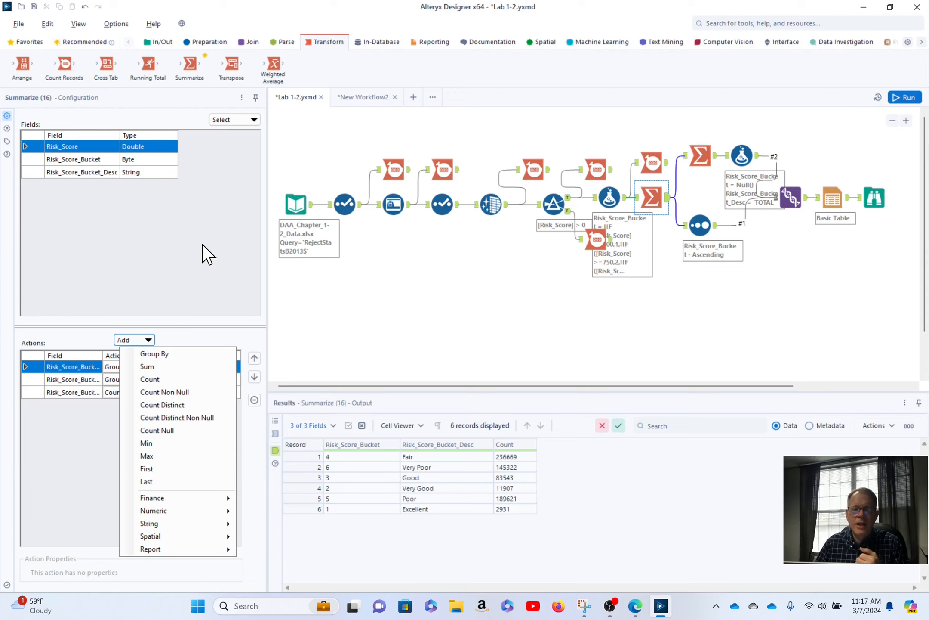
click(85, 250)
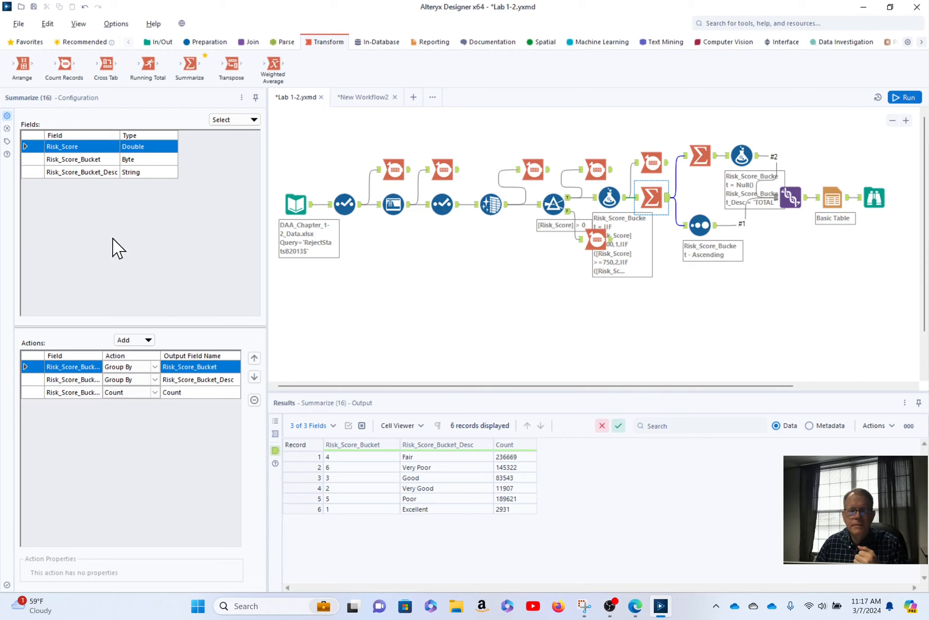
click(82, 160)
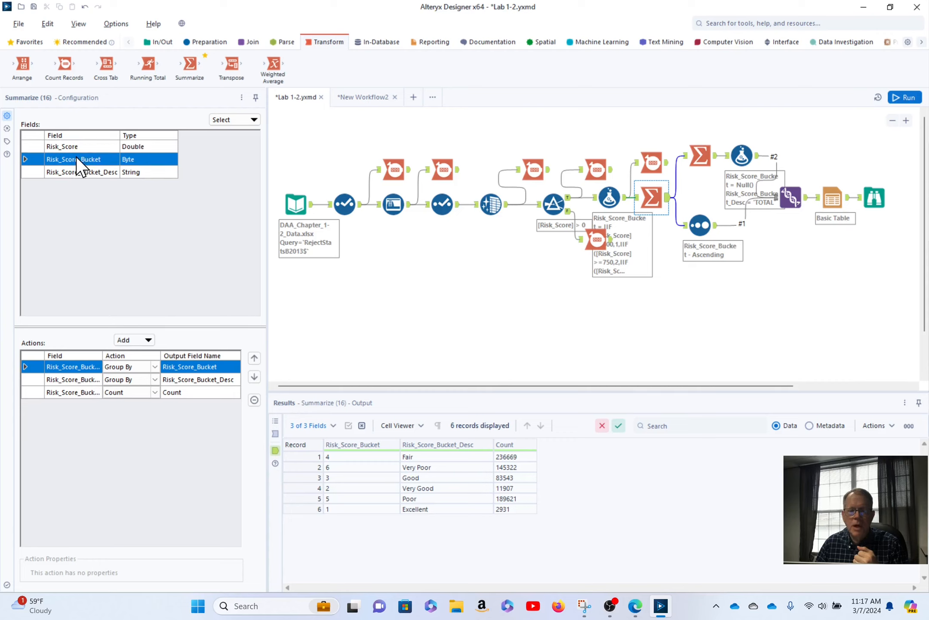
click(147, 340)
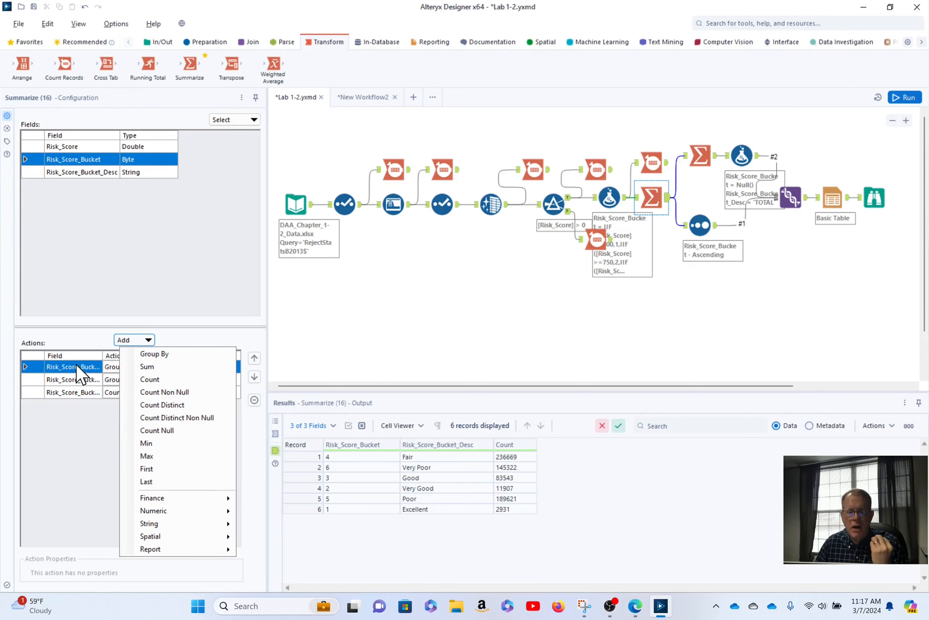
click(198, 276)
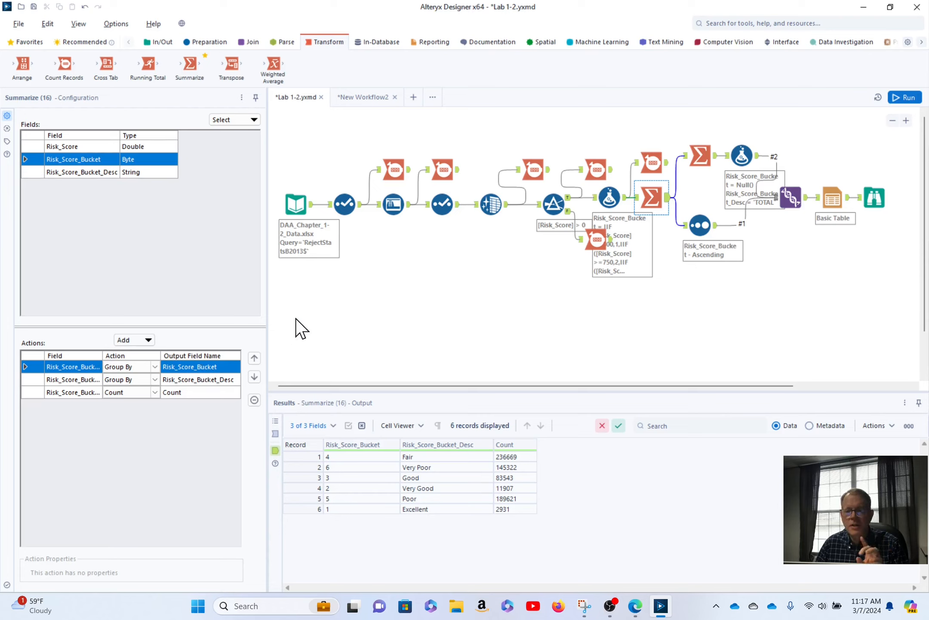
Check the first Select tool's fields, and examine how the Summarize tool groups by Risk_Score_Bucket_Desc
click(351, 207)
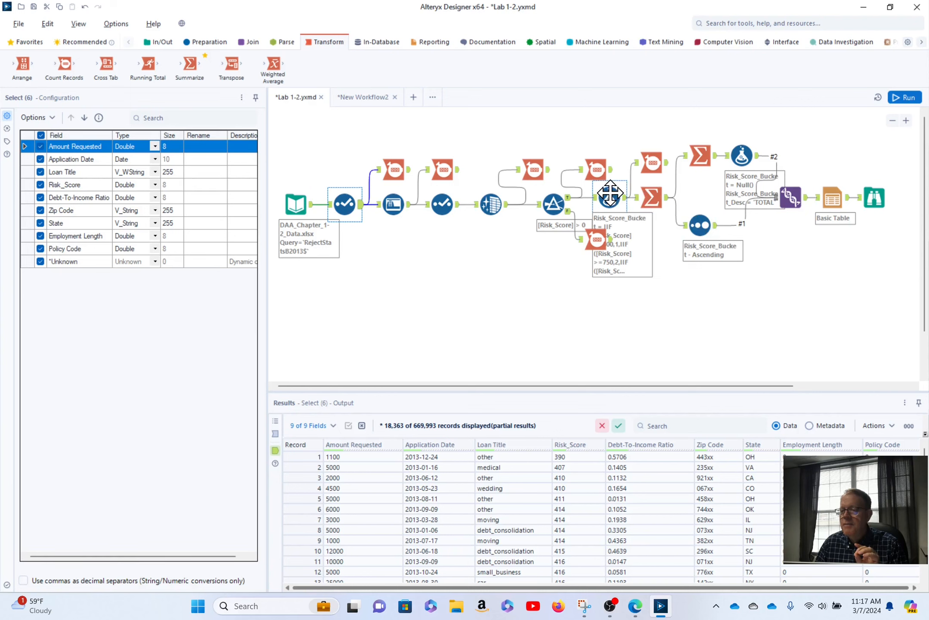
click(645, 202)
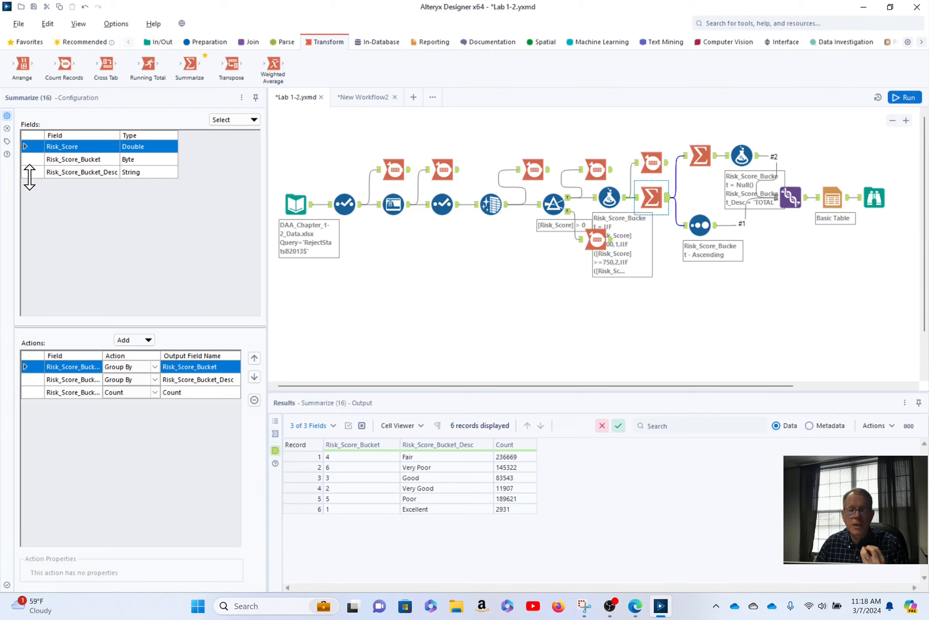
click(65, 380)
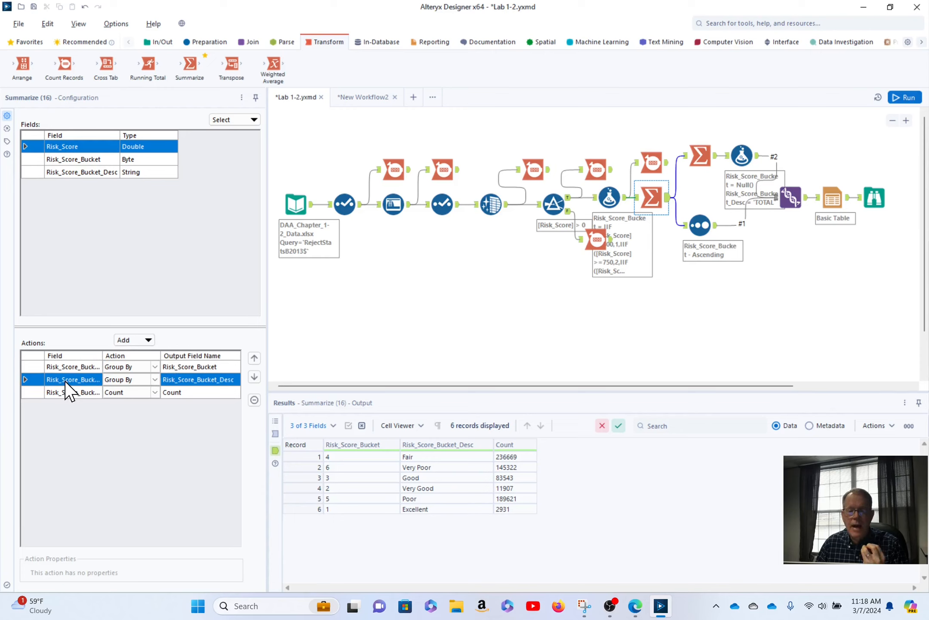
click(32, 172)
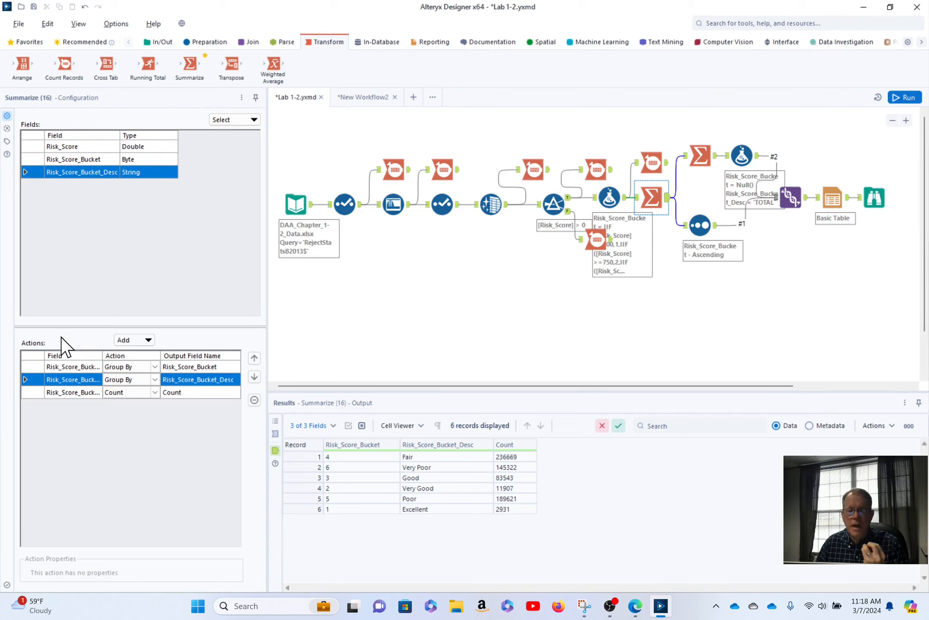
click(149, 340)
click(182, 271)
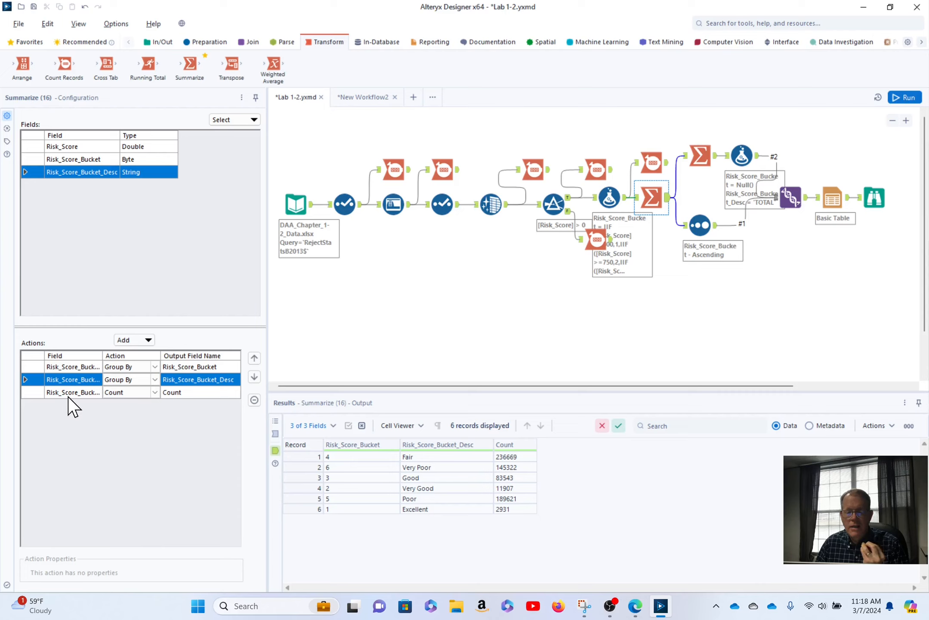
Examine the Count action in the Summarize tool and where Count is offered among the actions that can be added
click(66, 147)
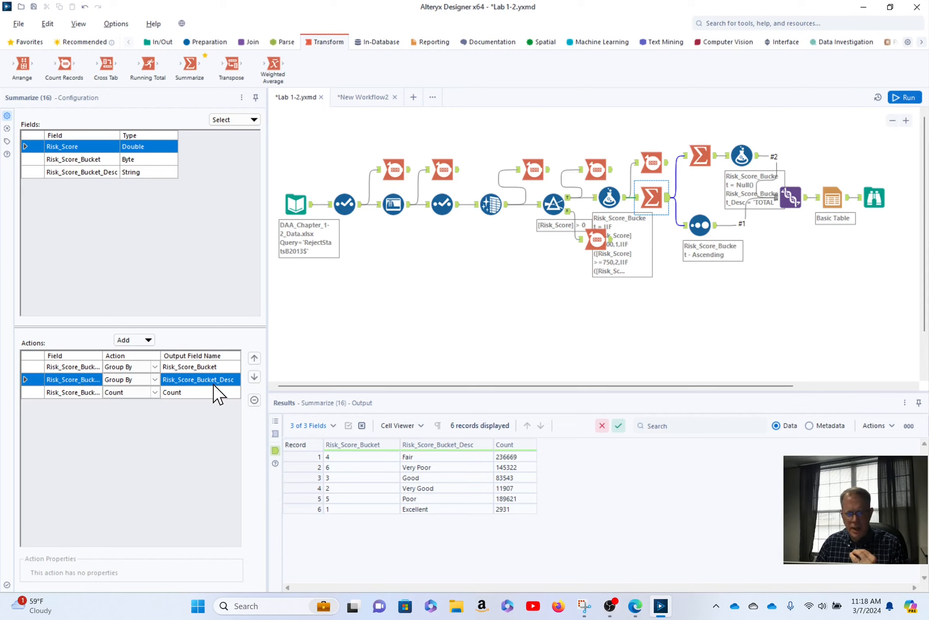
click(155, 392)
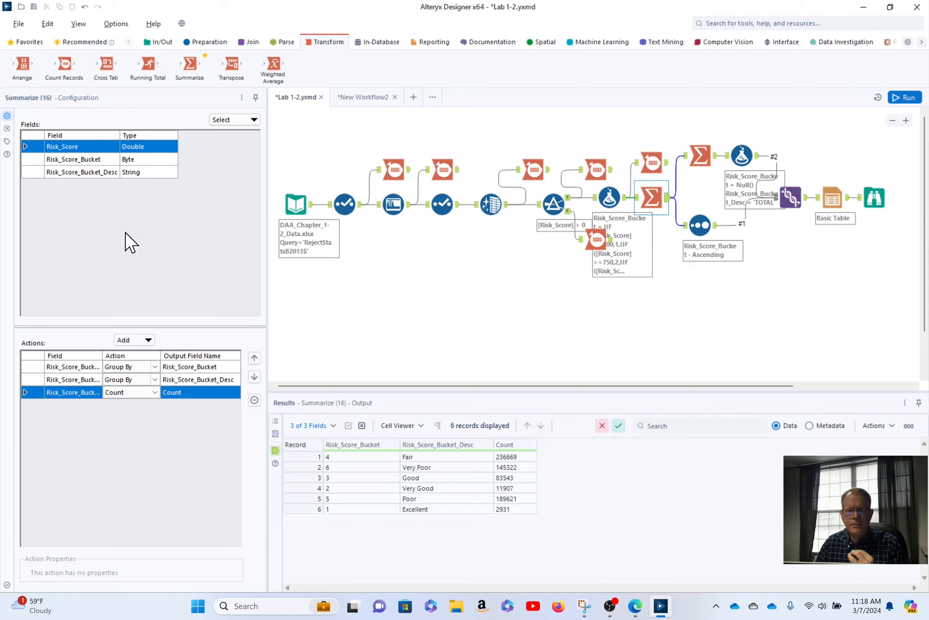
click(148, 339)
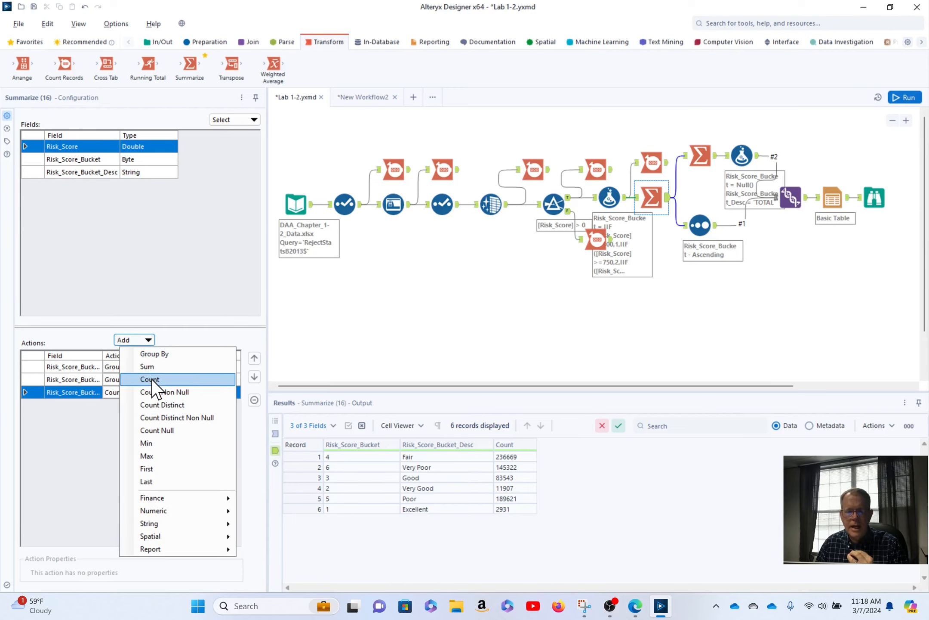
click(168, 264)
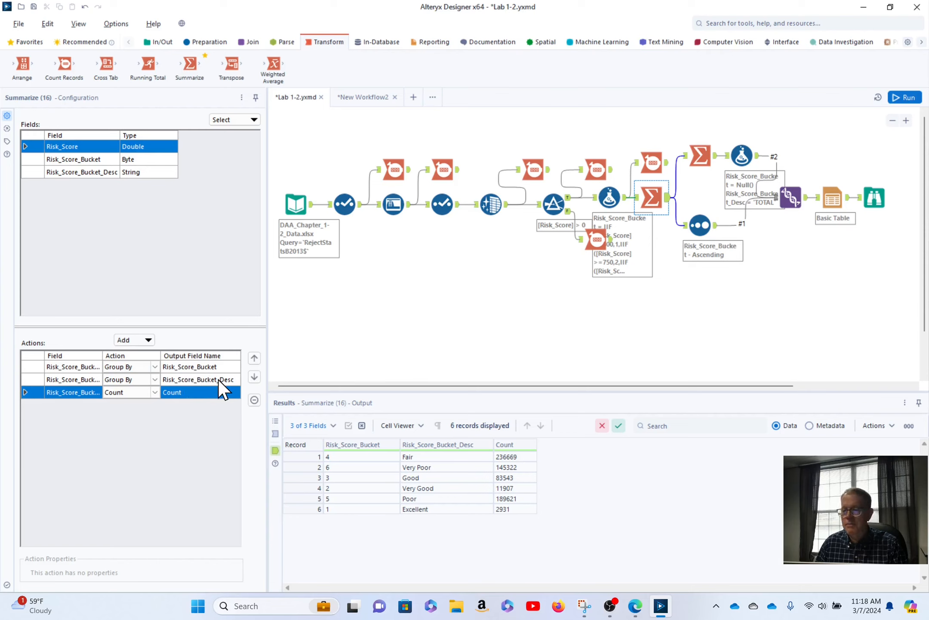
Review the Summarize tool's grouped output, and inspect the sort column and order in the Sort tool that follows it
click(671, 209)
click(663, 201)
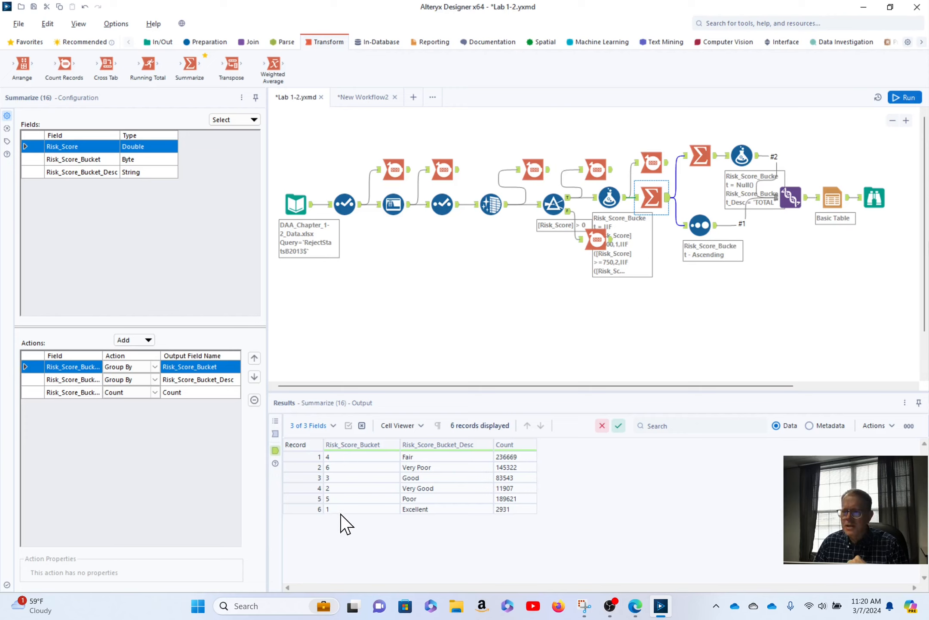
click(203, 45)
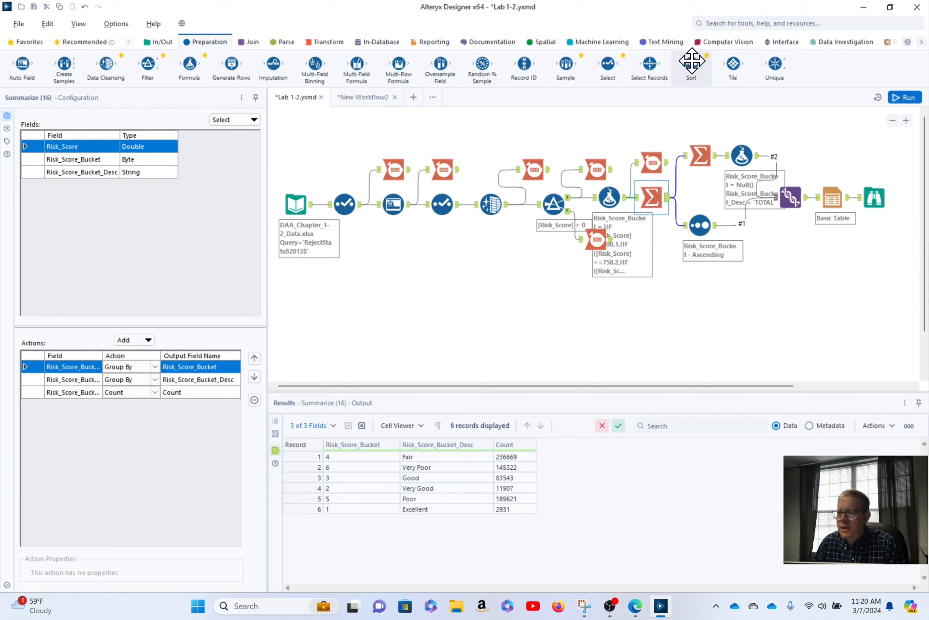
click(707, 236)
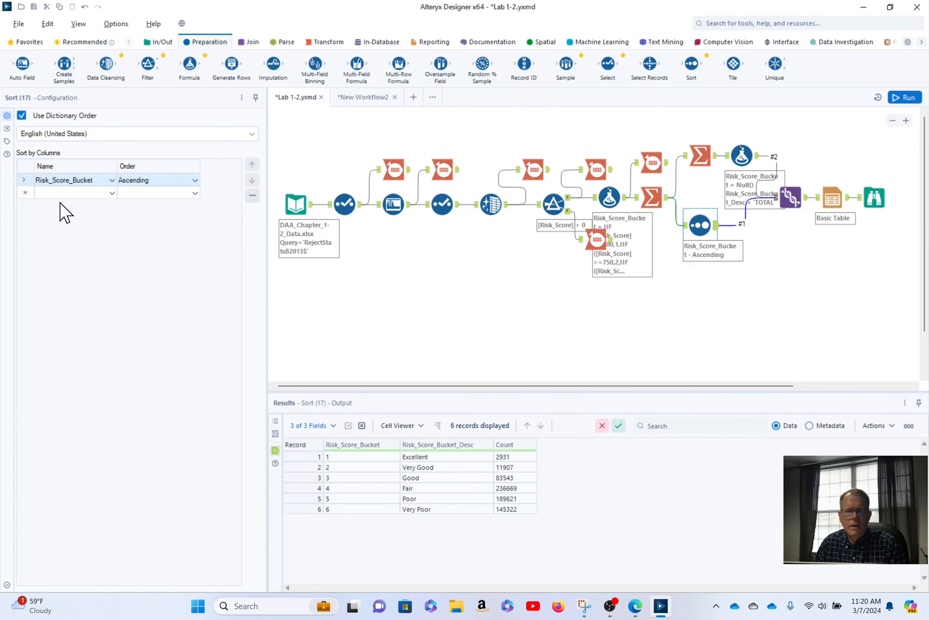
Keep Risk_Score_Bucket as the Sort tool's column and examine its available order options
click(111, 179)
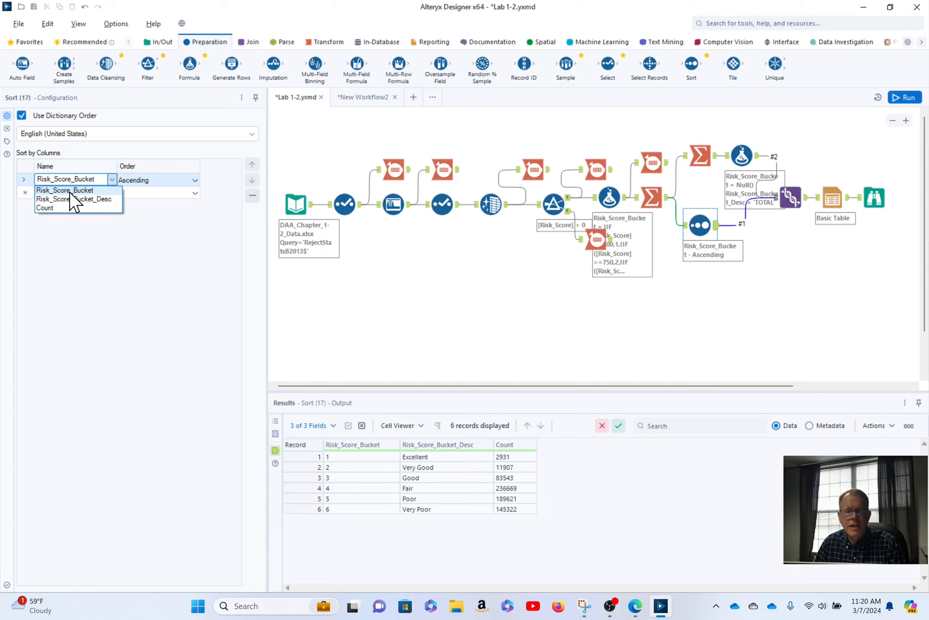
click(69, 190)
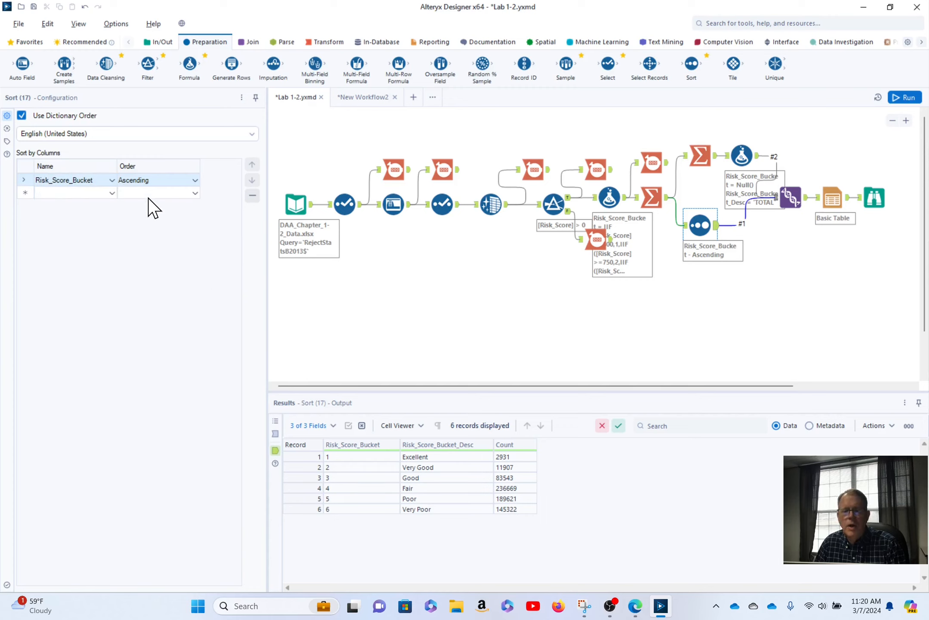
click(196, 179)
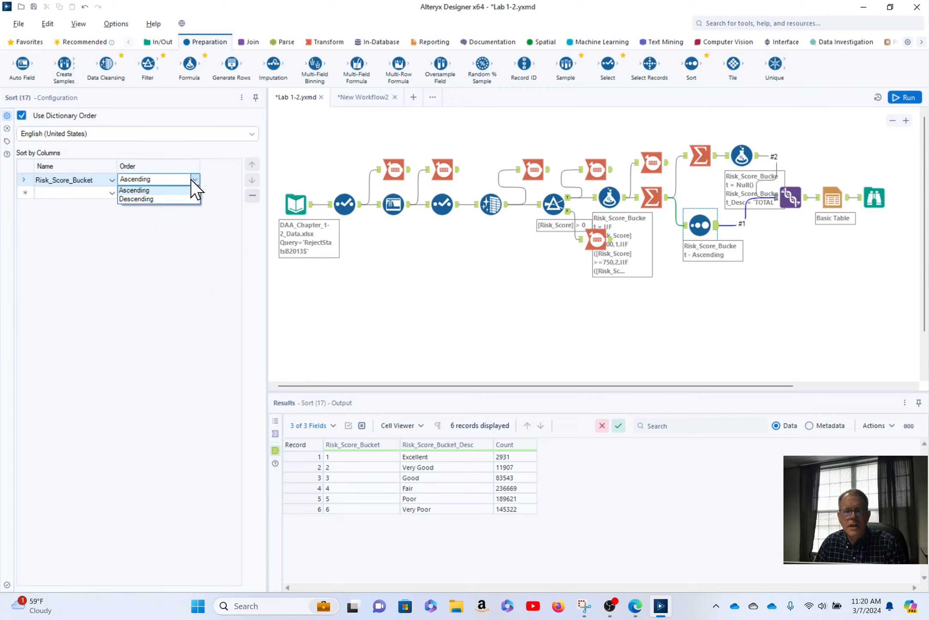
click(214, 171)
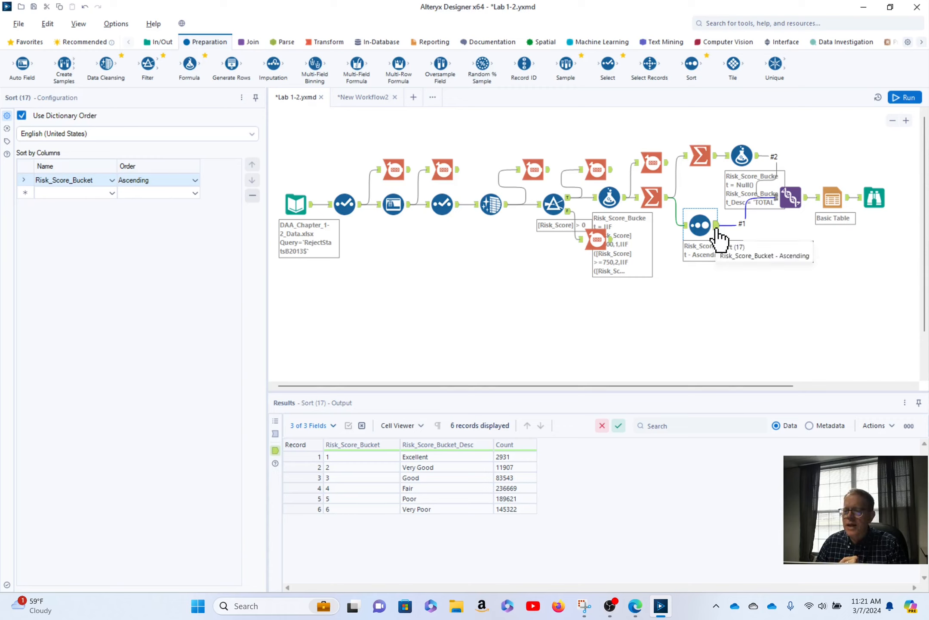
Compare the records entering the Sort tool with its sorted output
click(685, 225)
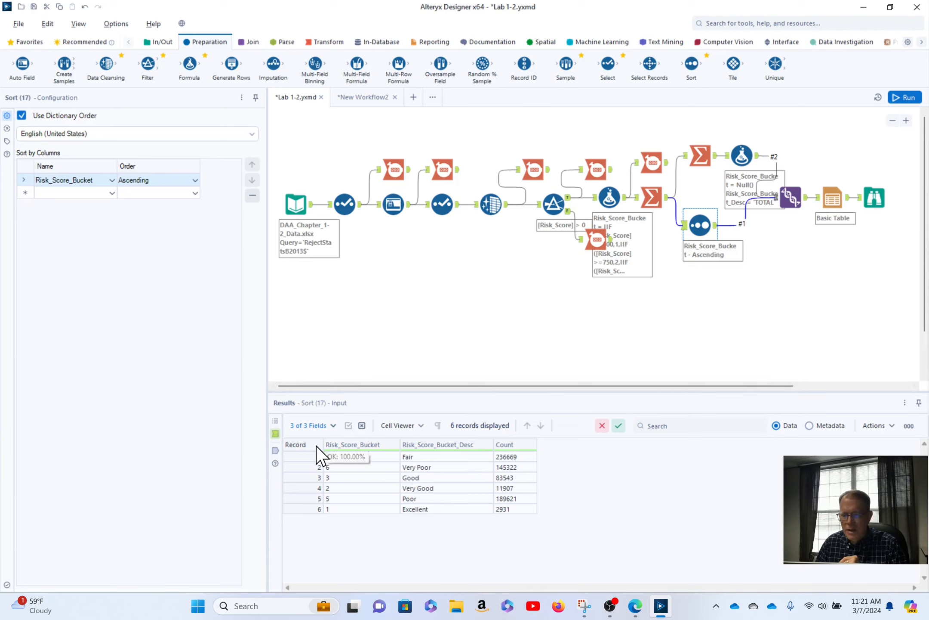
click(716, 241)
click(715, 236)
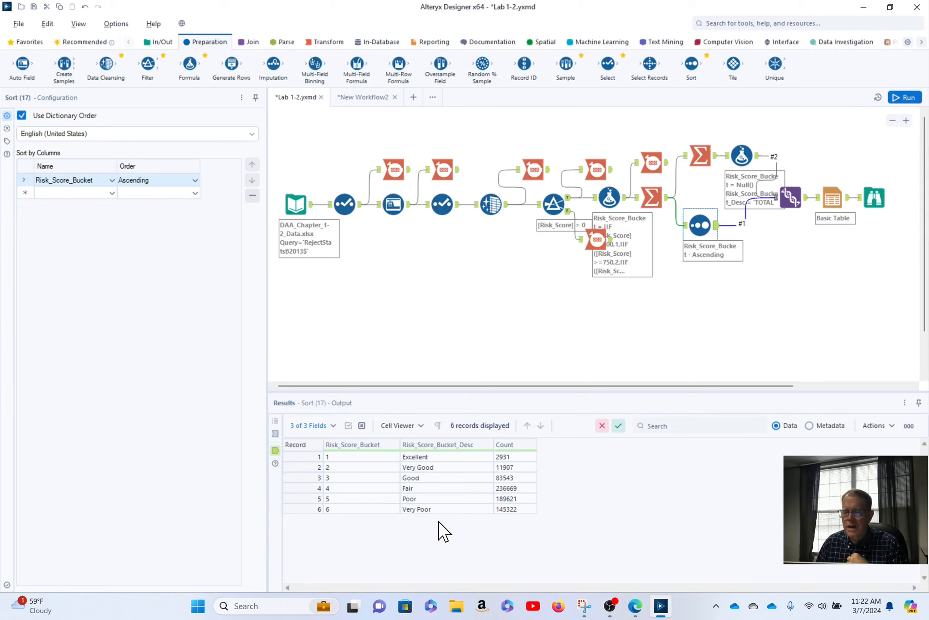
View the final report table, and examine the First action for Risk_Score_Bucket and Risk_Score_Bucket_Desc in the Summarize tool on the totals branch
click(876, 199)
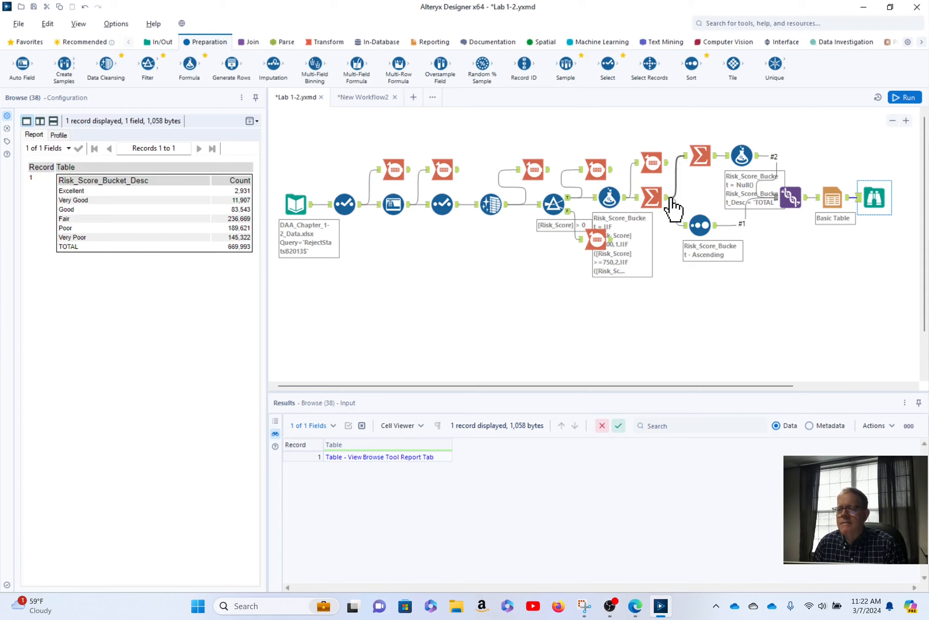
click(329, 43)
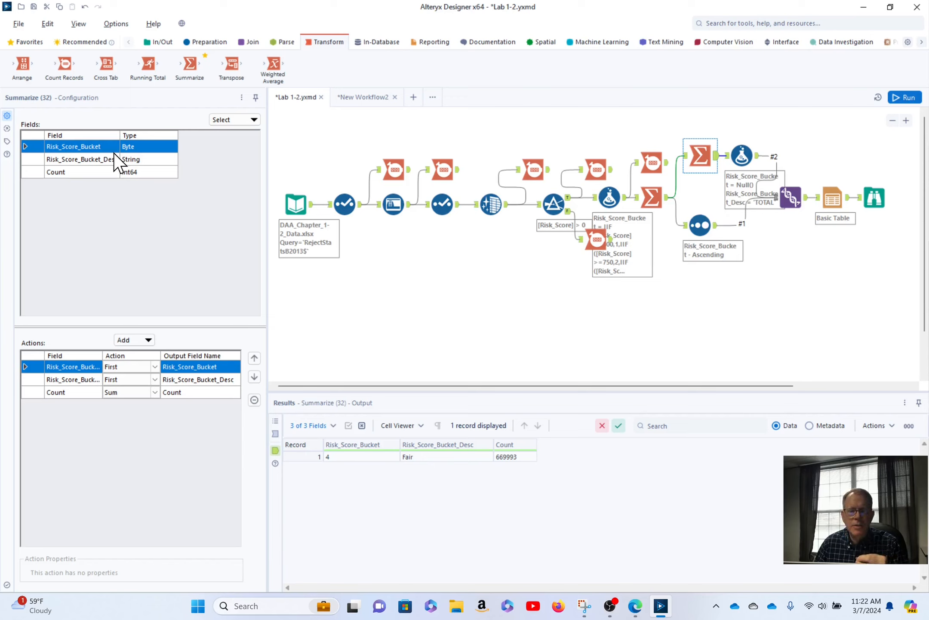
click(148, 341)
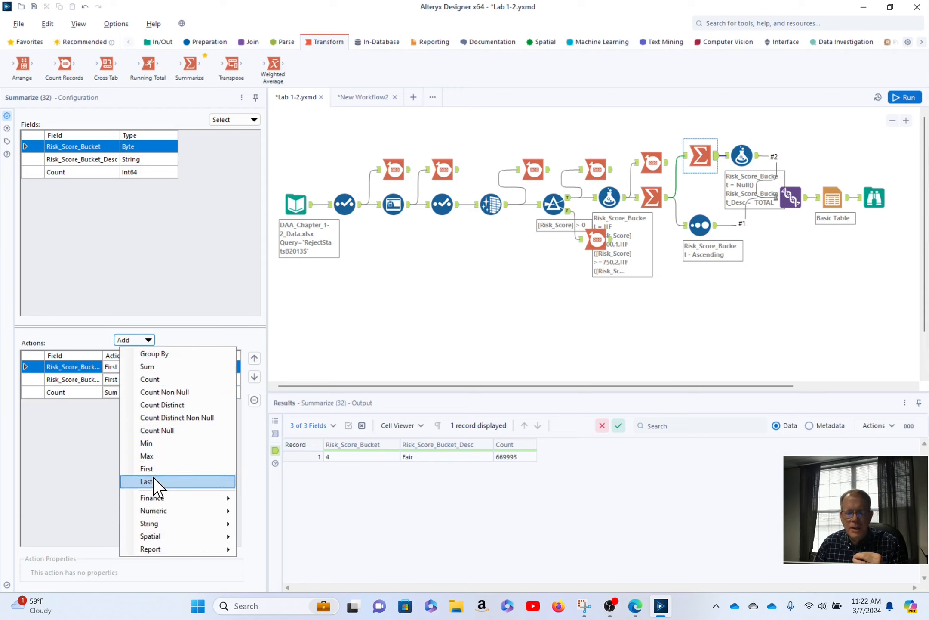
click(89, 471)
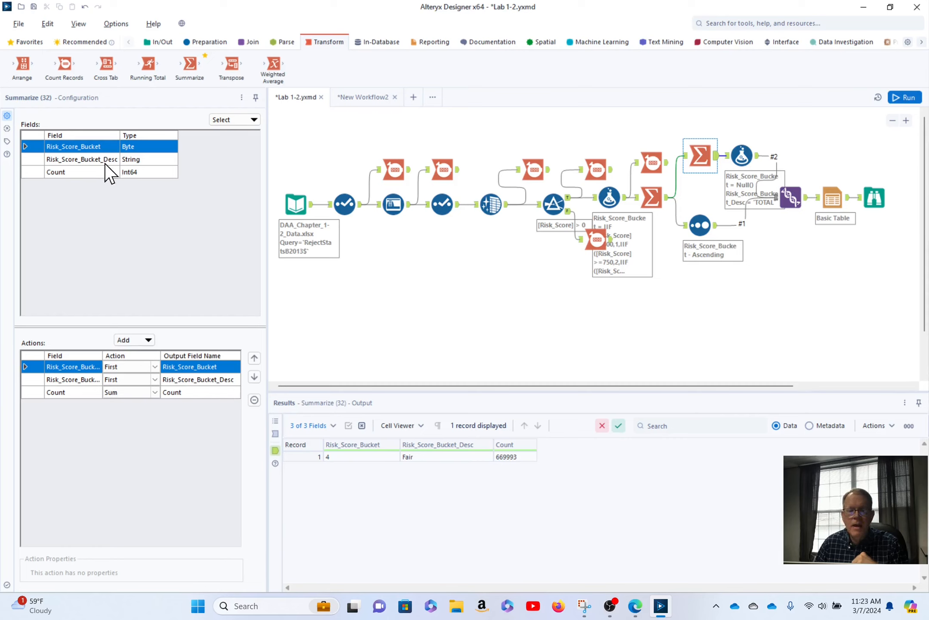
click(34, 162)
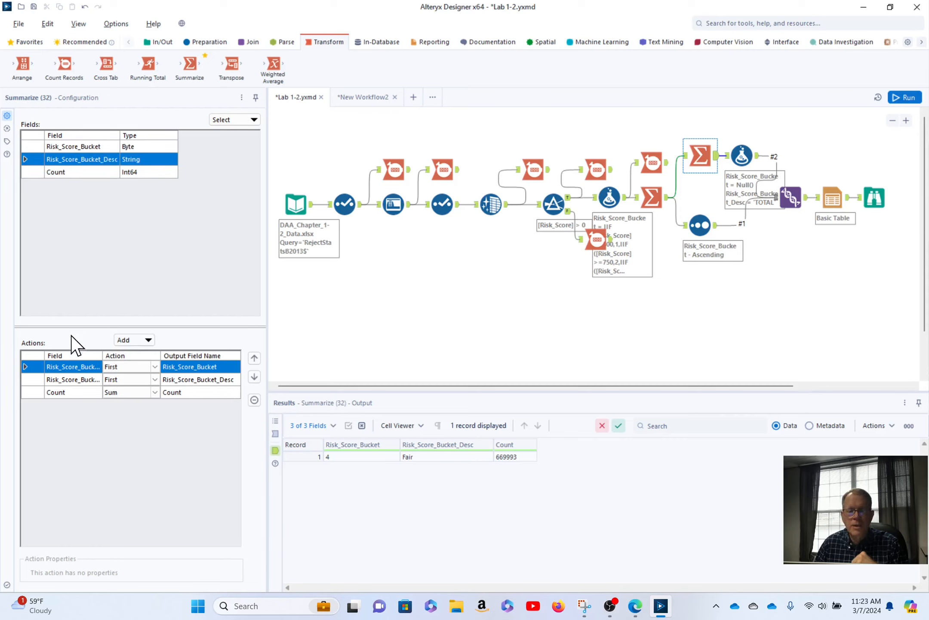
click(148, 340)
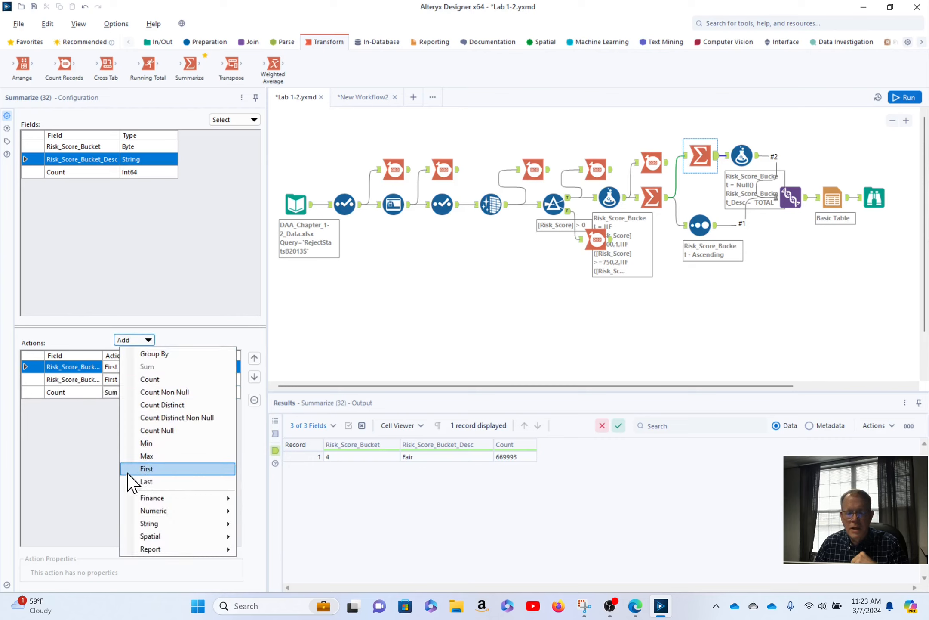
click(69, 475)
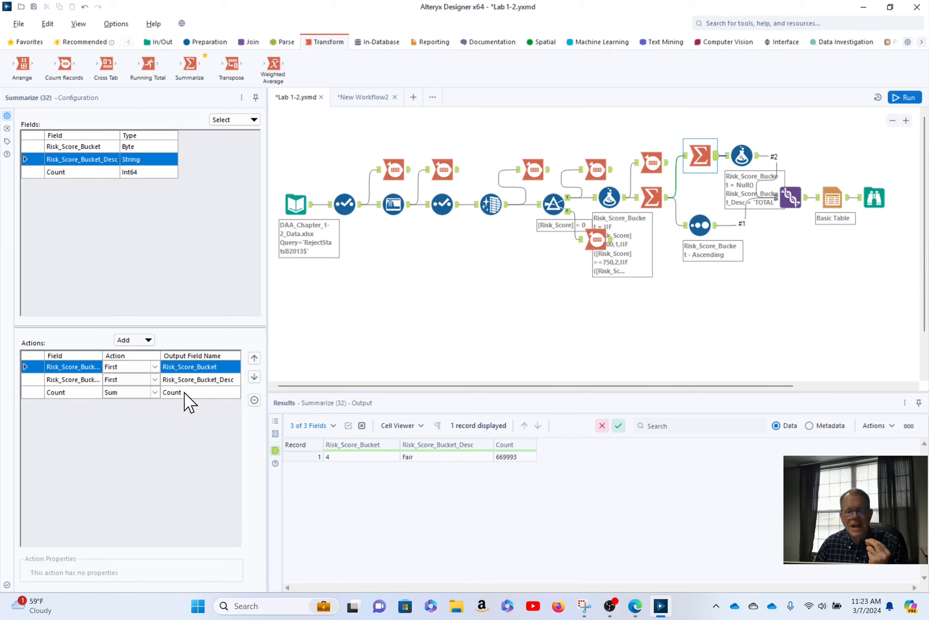
Examine the actions available for the Count field in the totals Summarize tool and review the records entering it
click(36, 172)
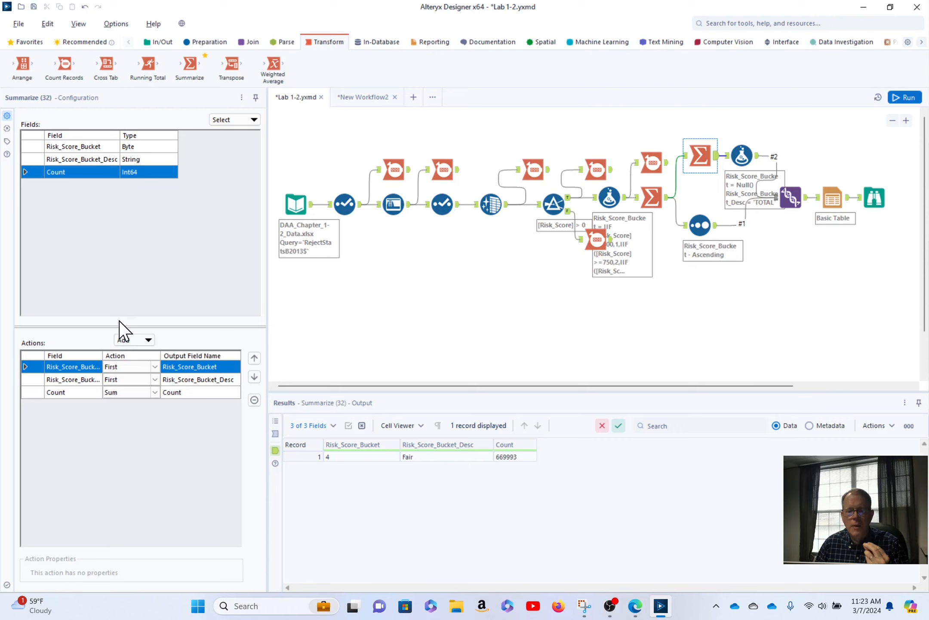
click(148, 340)
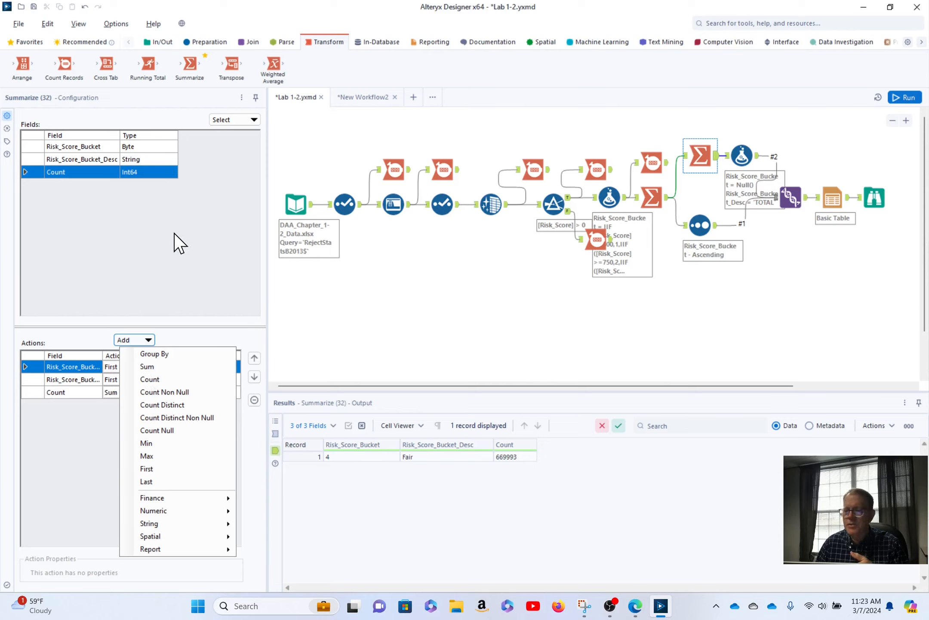
click(172, 244)
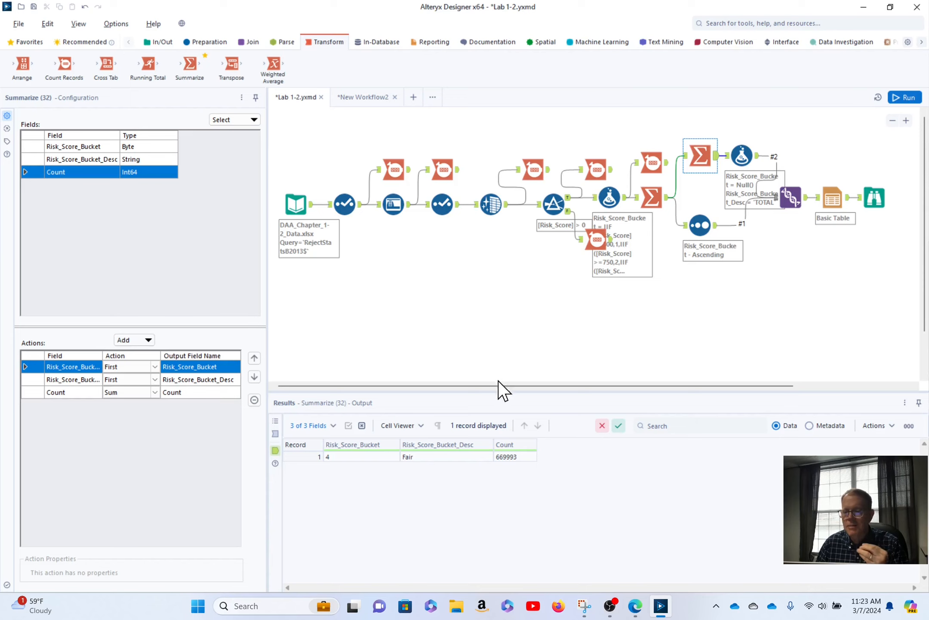
click(685, 155)
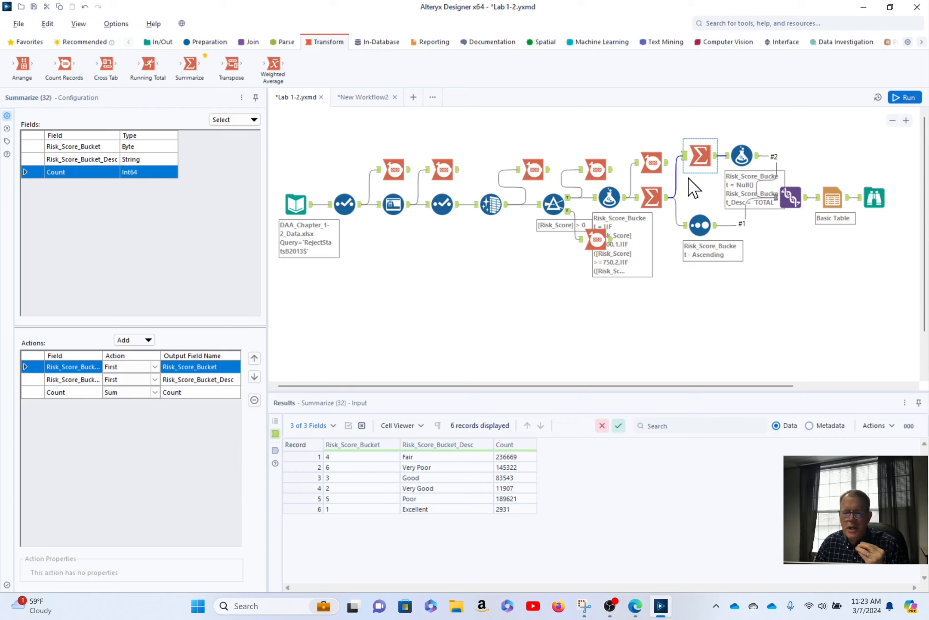
click(147, 340)
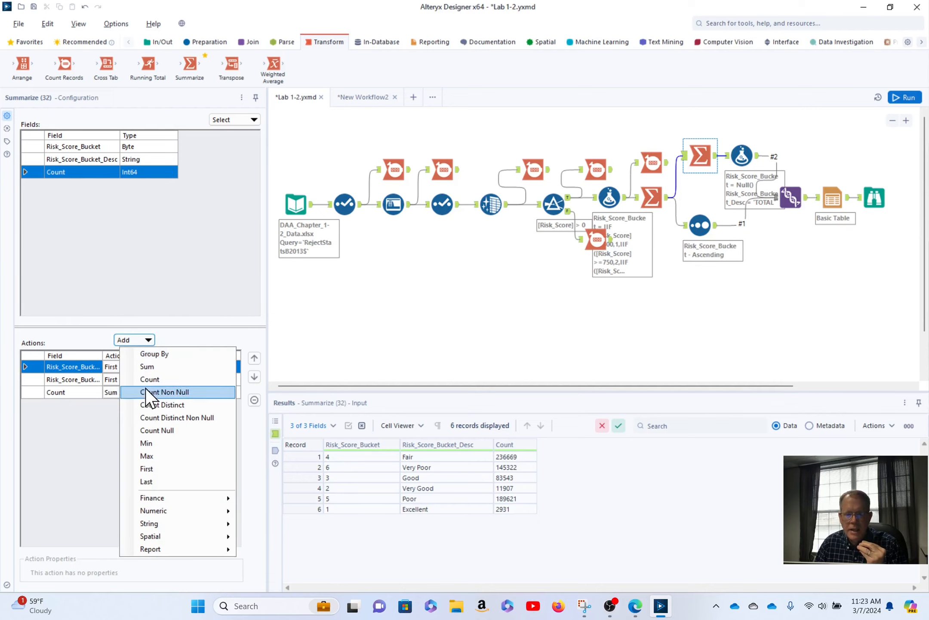
click(89, 466)
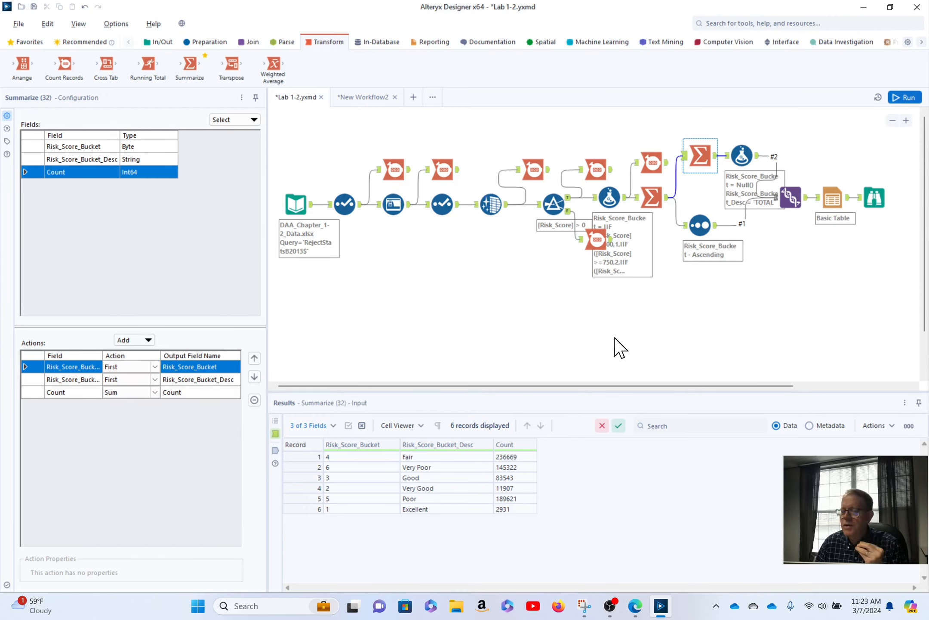
Look at the Formula tool on the totals branch, and compare the preceding Summarize tool's input and output with the last Count Records result
click(744, 155)
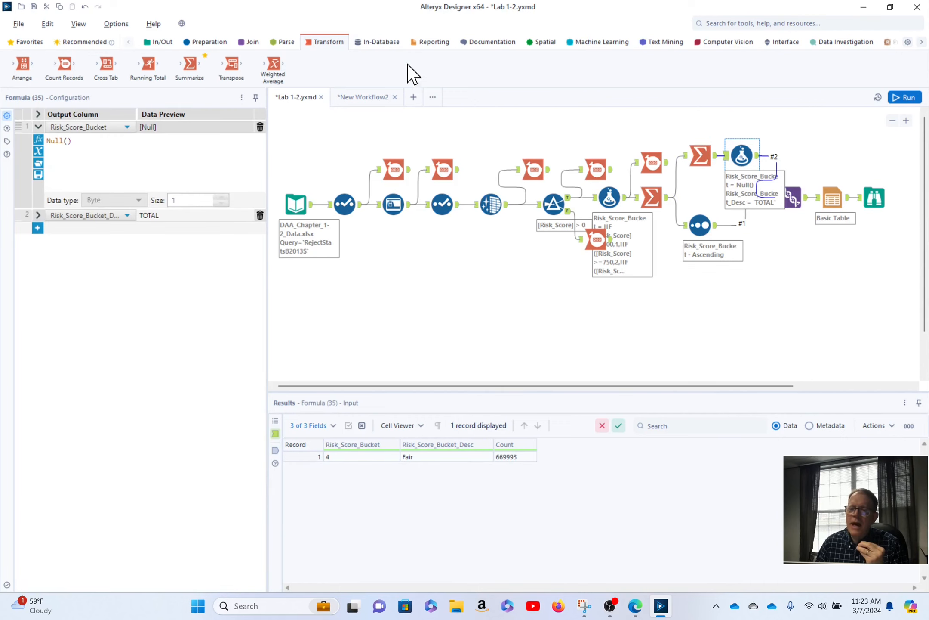
click(203, 41)
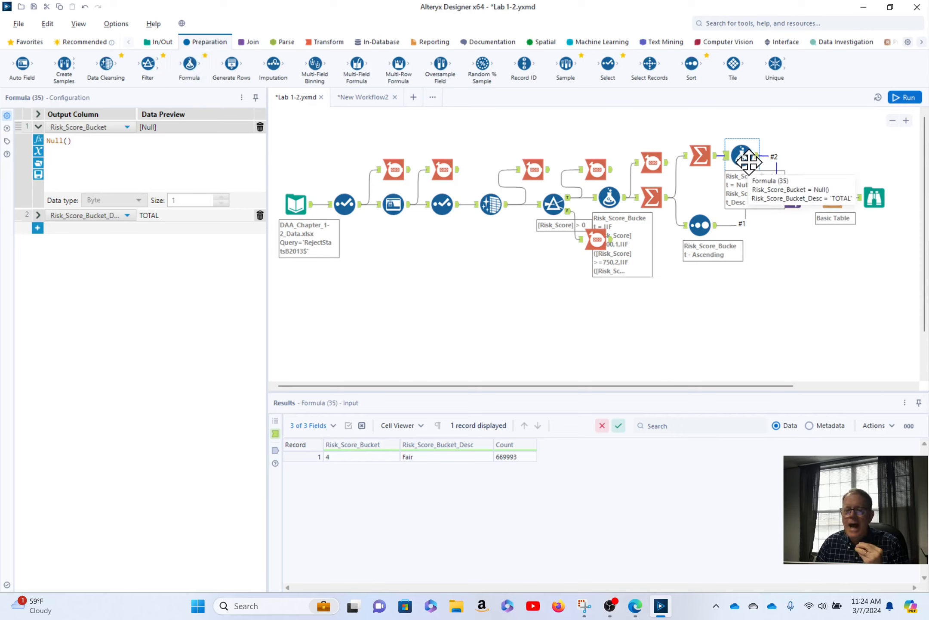
click(701, 157)
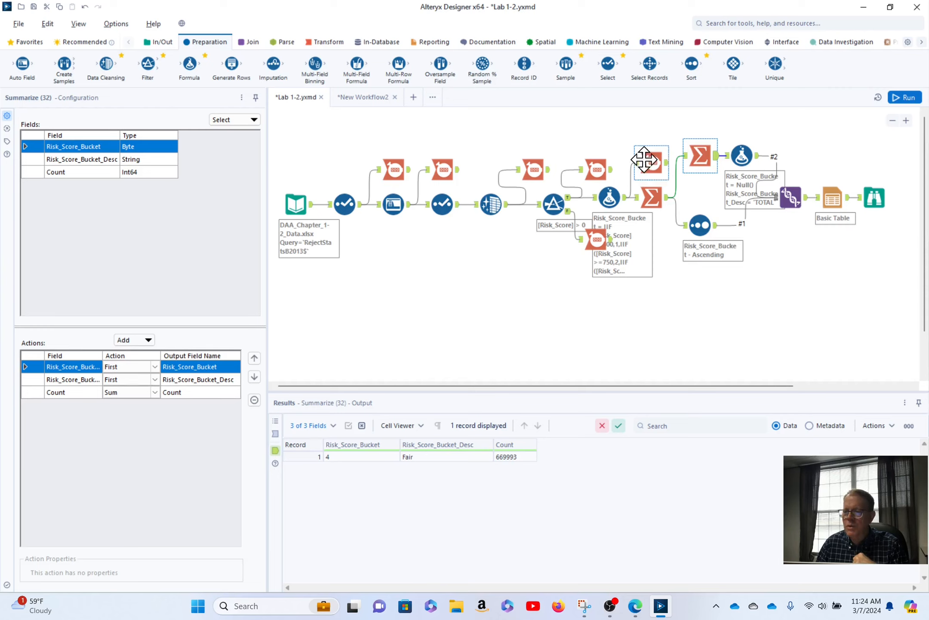
click(686, 156)
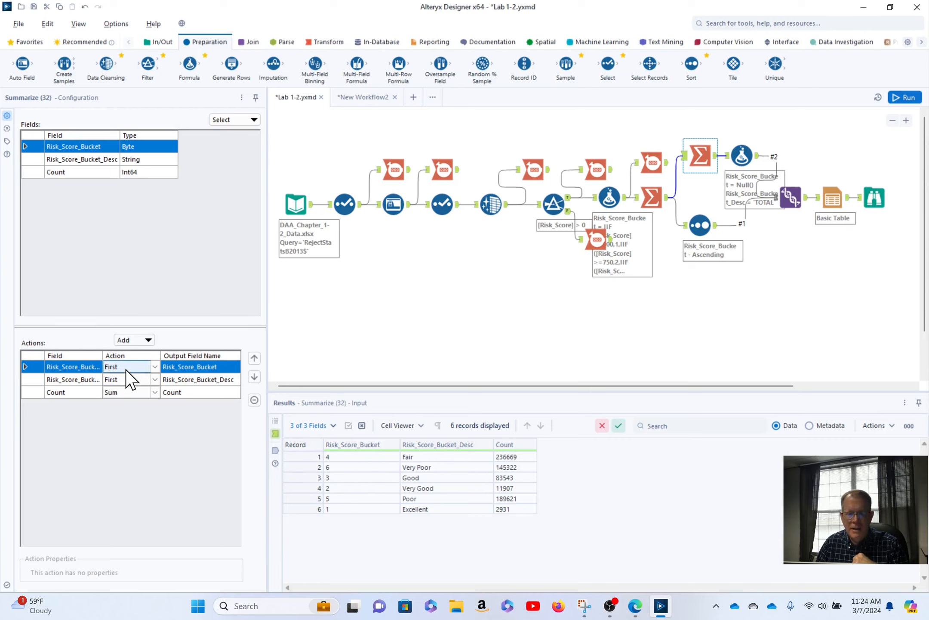
click(716, 156)
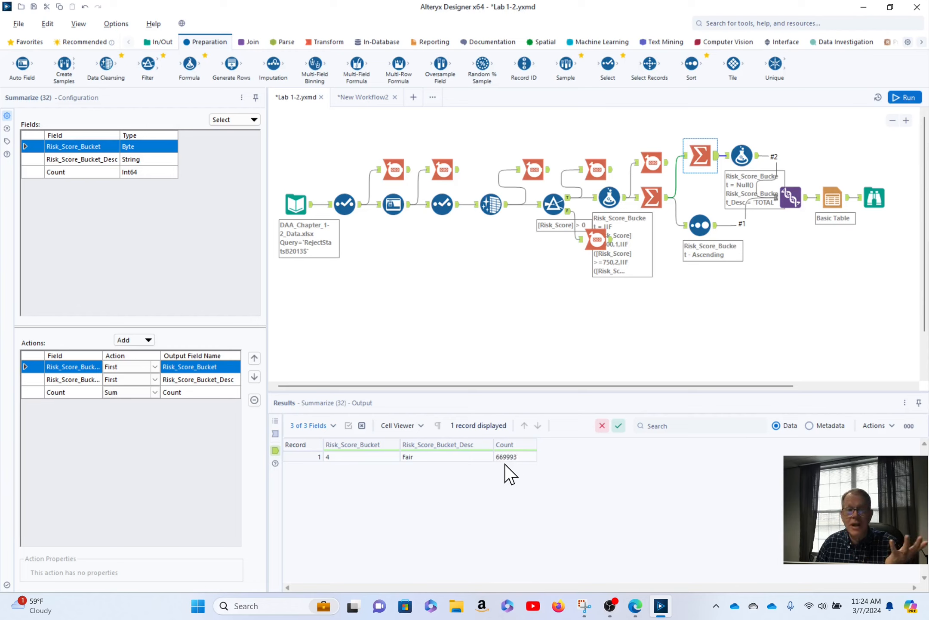
click(662, 169)
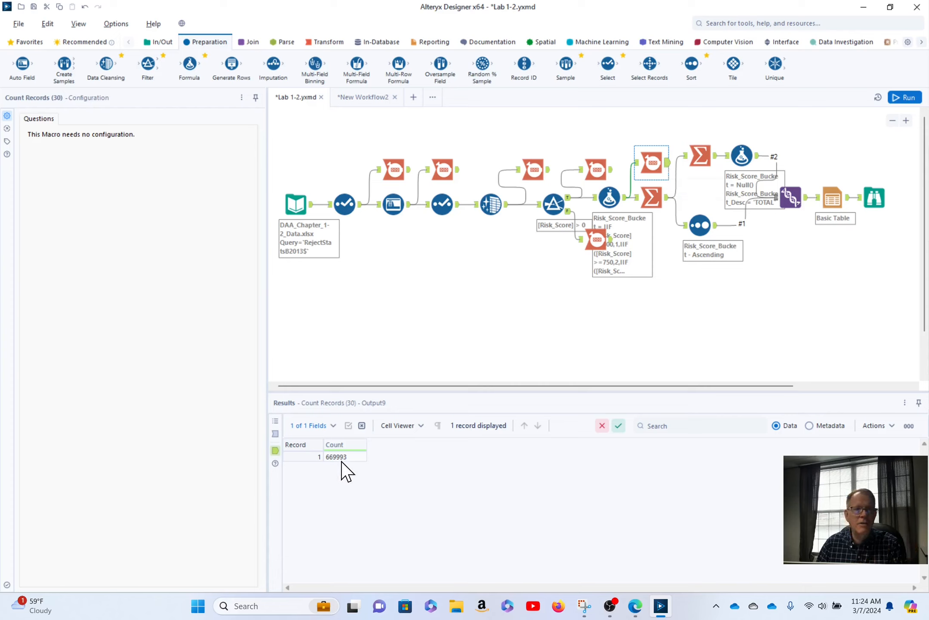
click(699, 156)
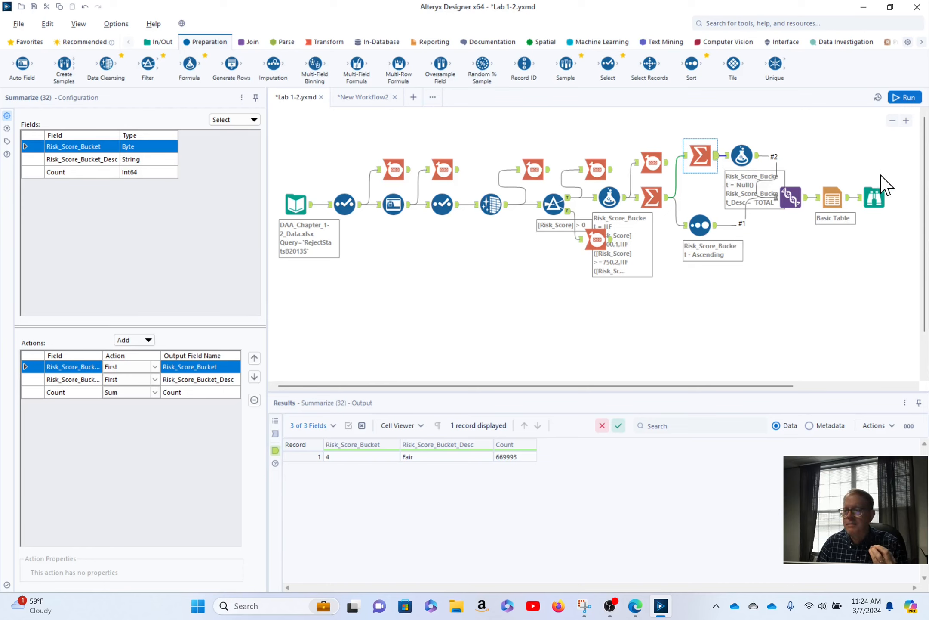
Check the TOTAL row in the final report, and compare the output and input of the totals branch's Formula tool
click(877, 200)
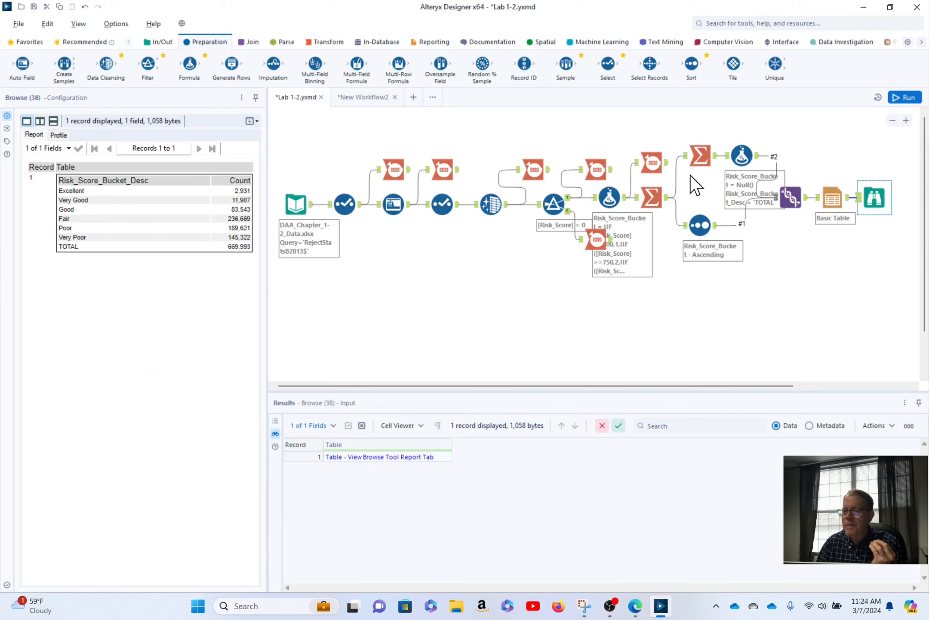
click(745, 156)
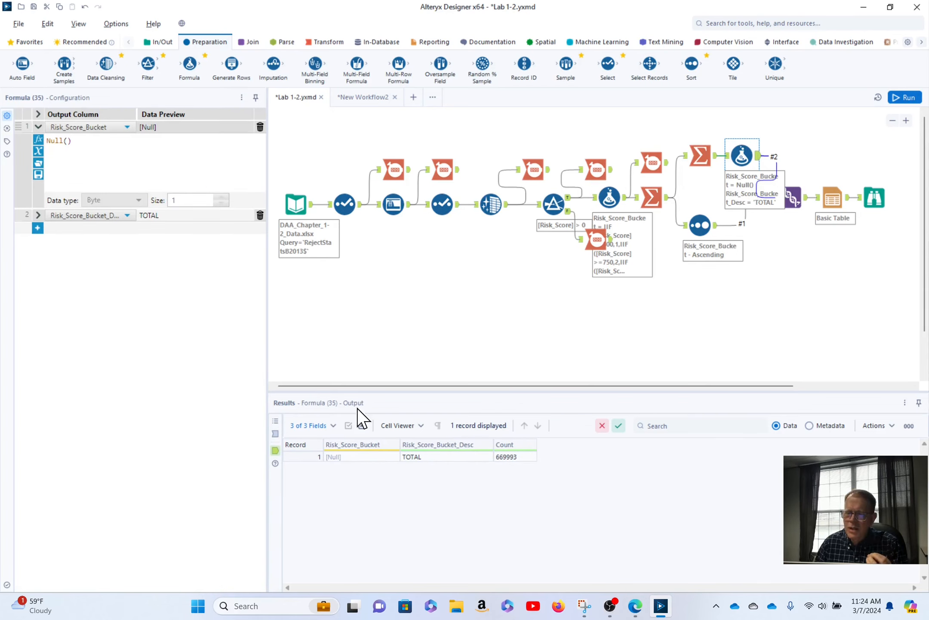
click(728, 159)
click(731, 160)
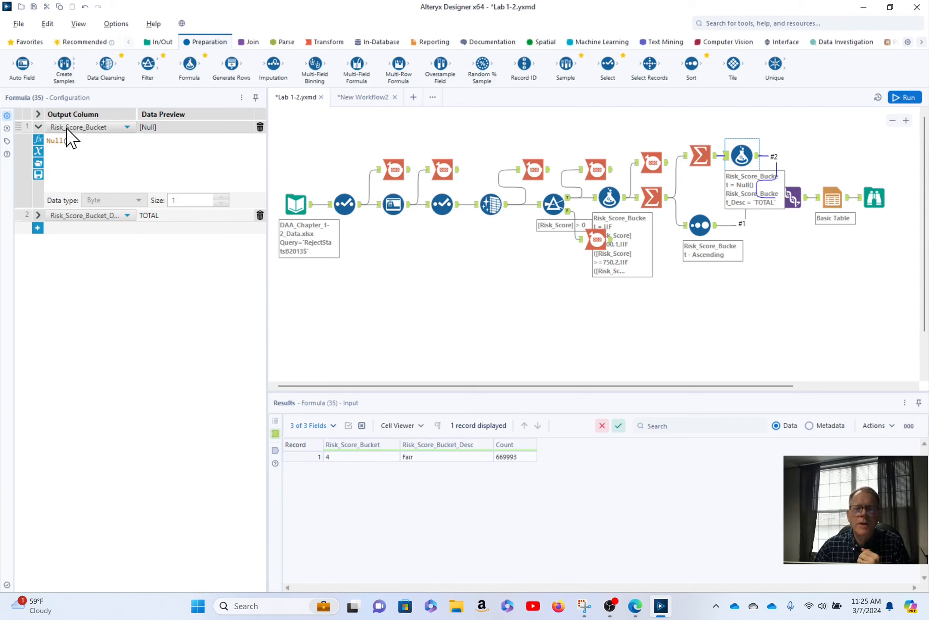
Examine the Formula tool's Null() expression for Risk_Score_Bucket and 'TOTAL' expression for Risk_Score_Bucket_Desc, and review the output record
click(128, 127)
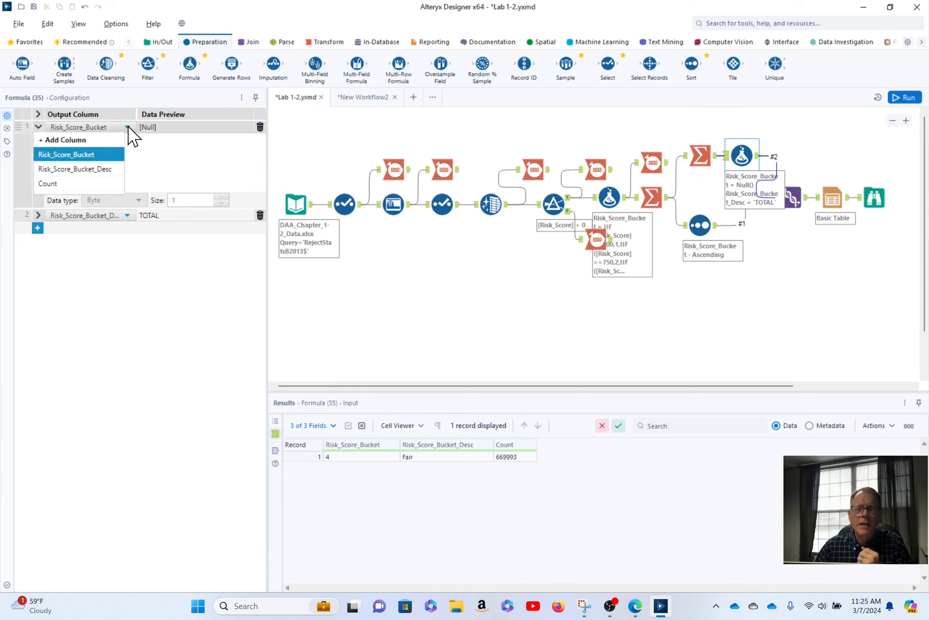
click(100, 155)
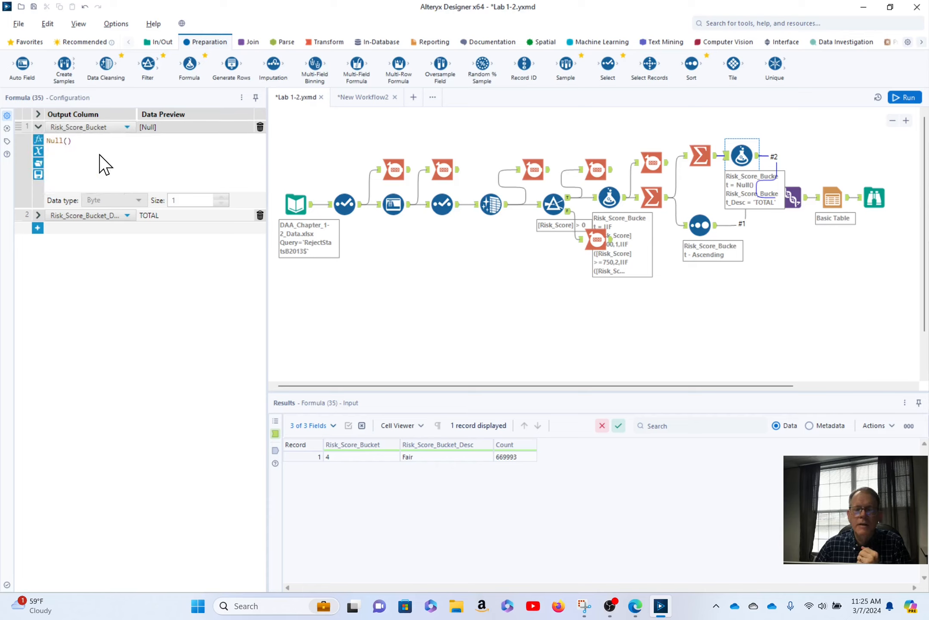
click(51, 141)
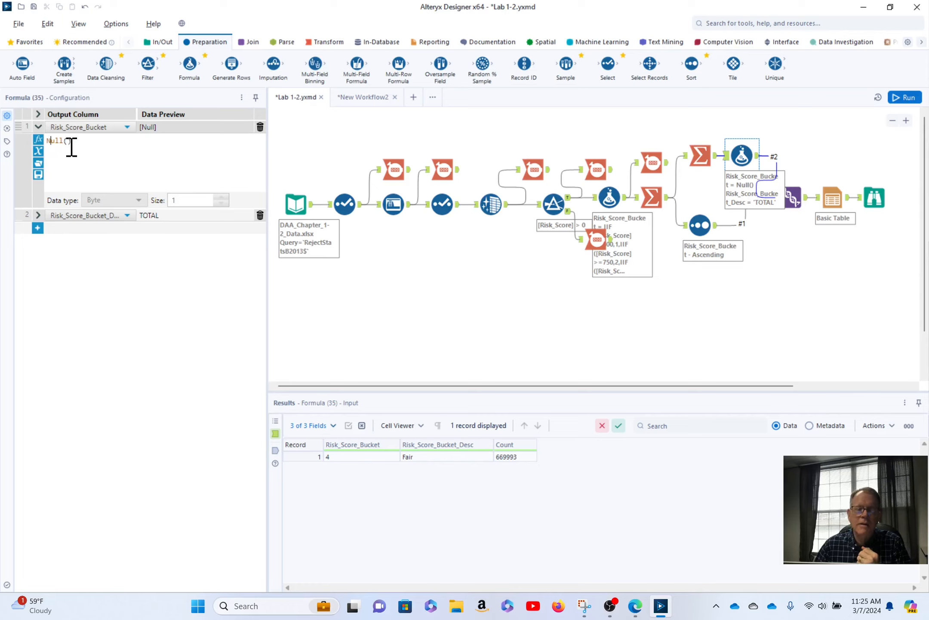
click(38, 215)
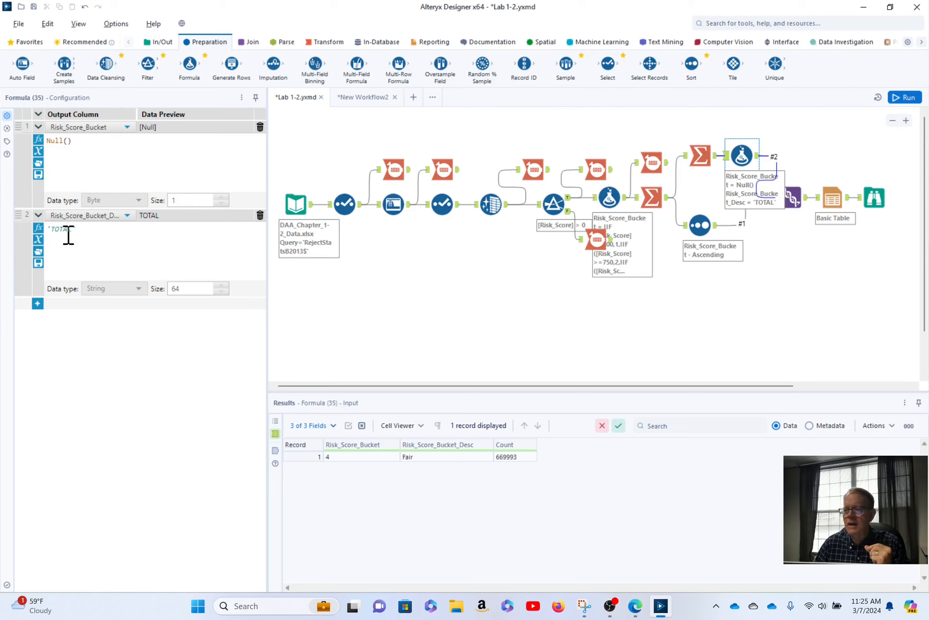
click(760, 158)
click(759, 156)
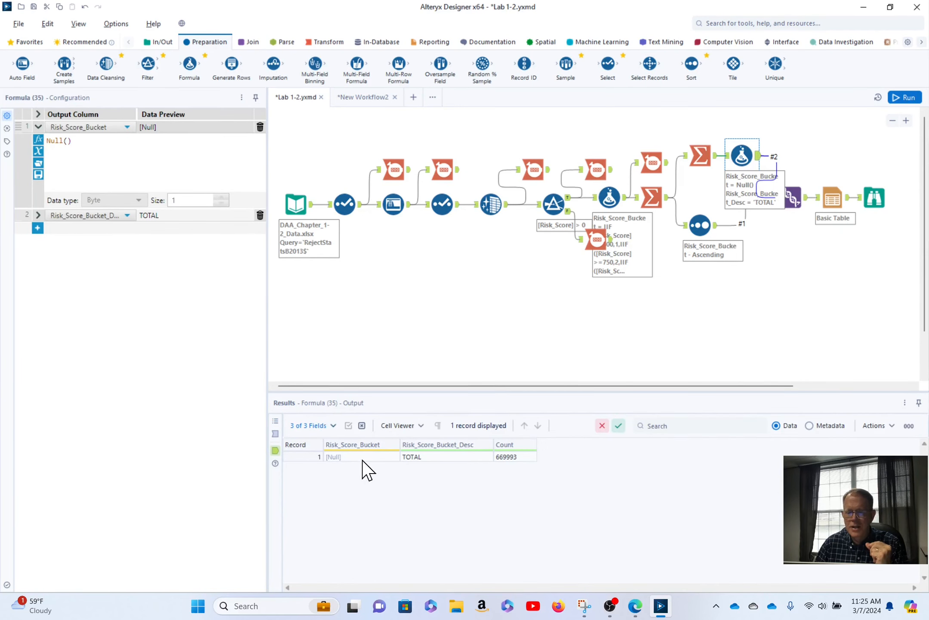
mouse_move(364, 449)
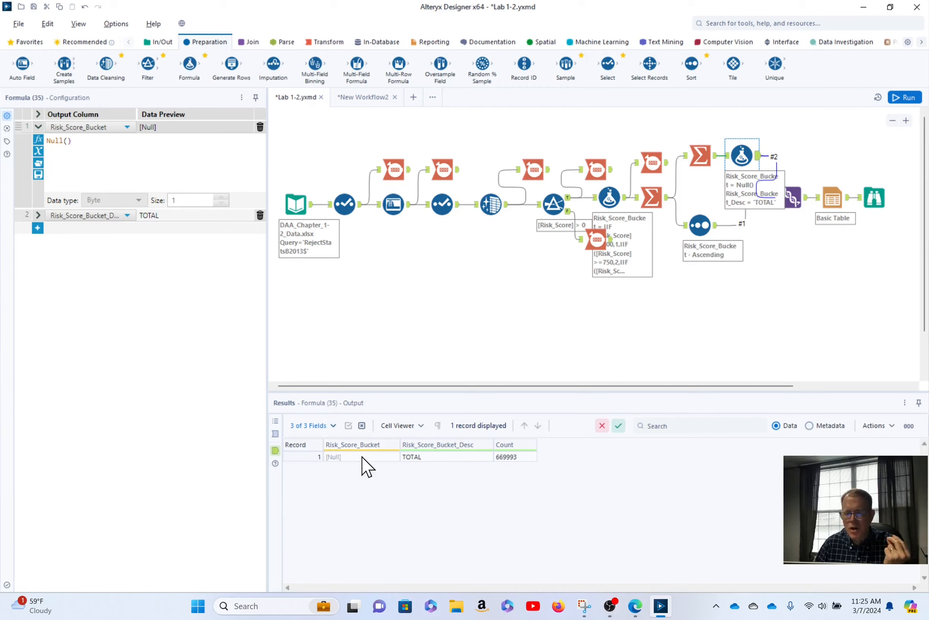
Inspect the description and count values in the output record of the totals branch's Formula tool
click(462, 458)
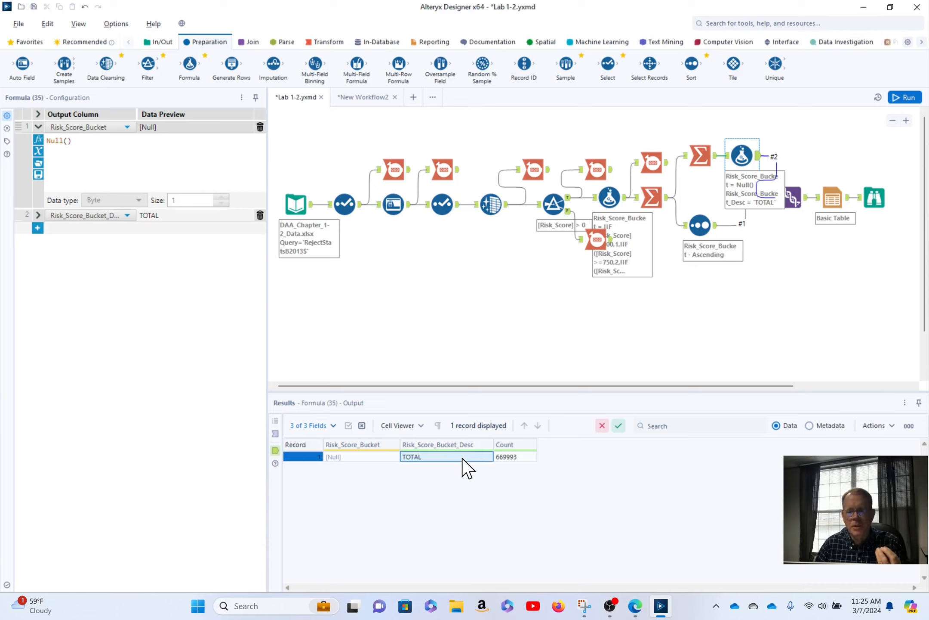
click(522, 458)
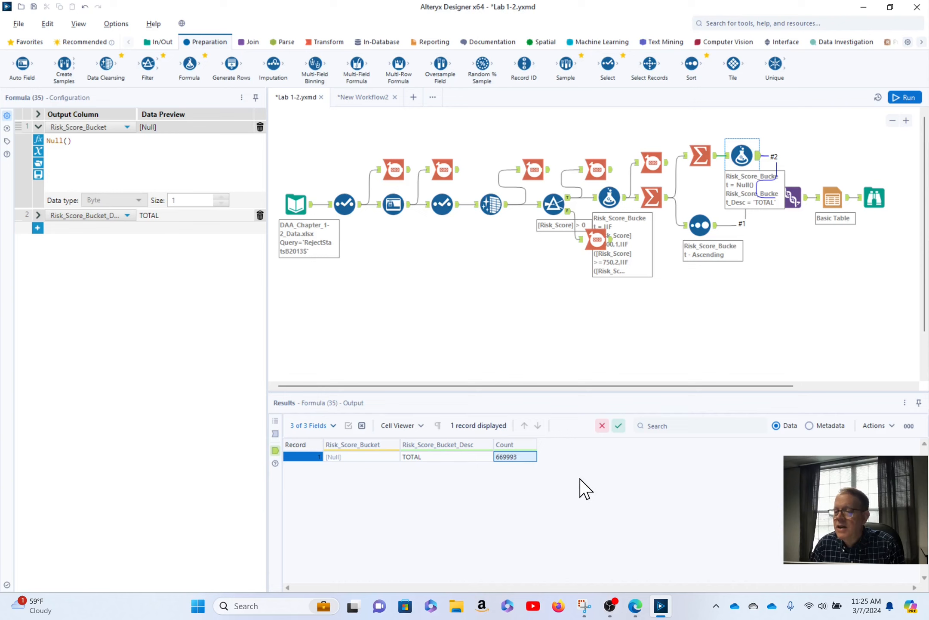
click(758, 156)
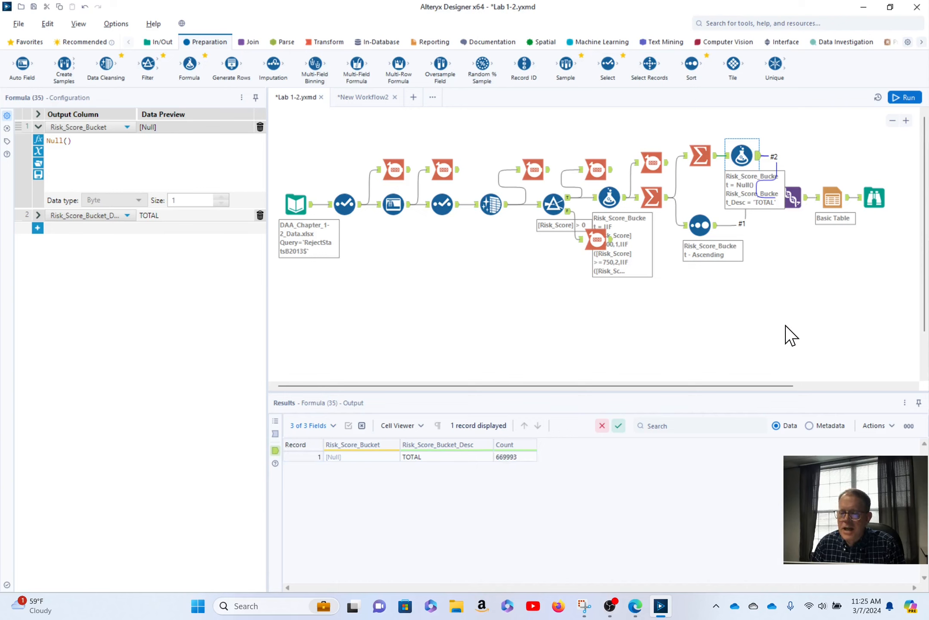
click(778, 303)
Compare the columns output by the Risk_Score_Bucket Sort tool with those output by the totals branch's Formula tool
click(716, 226)
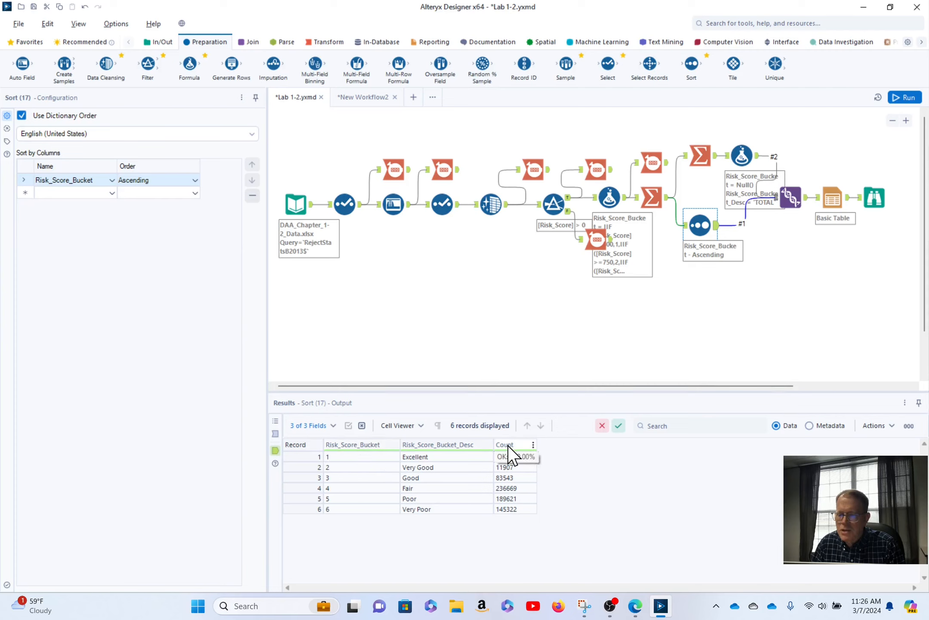
click(757, 160)
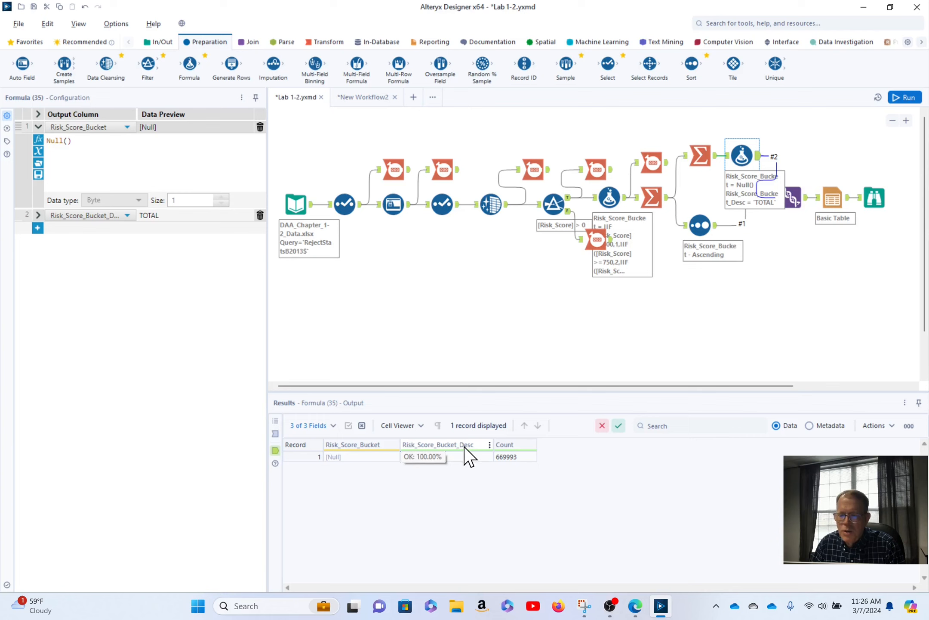
click(762, 336)
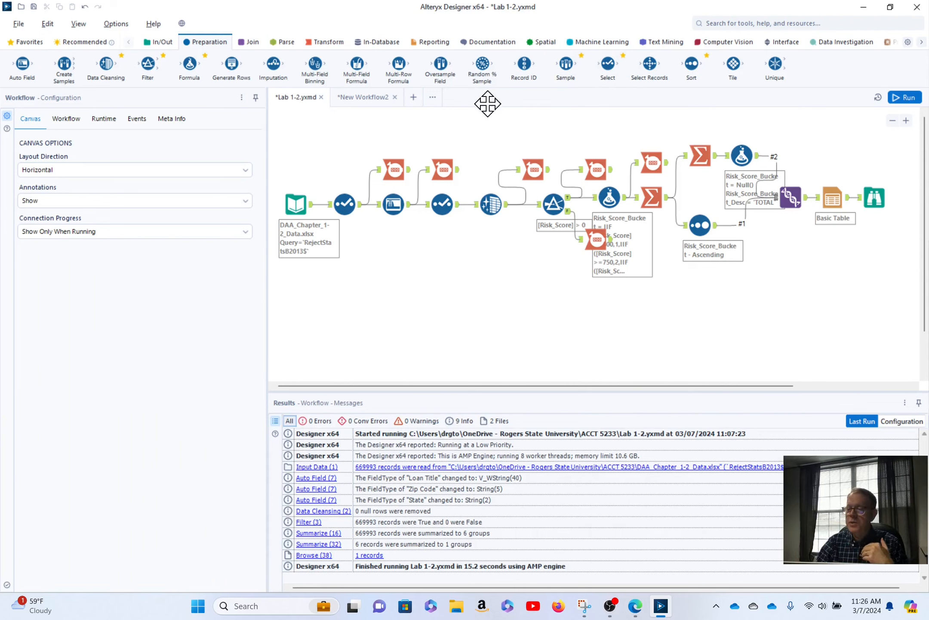
click(710, 224)
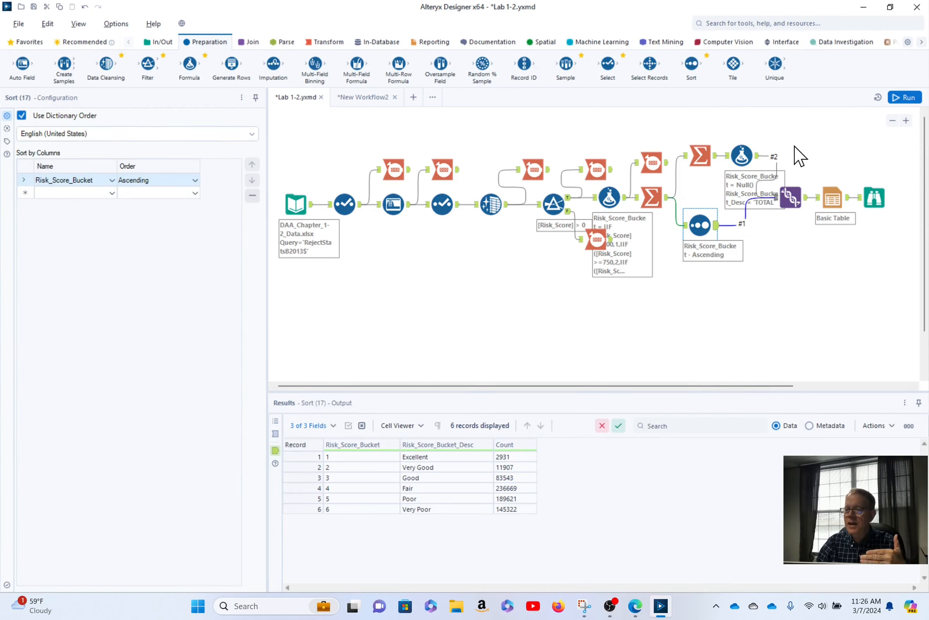
click(751, 157)
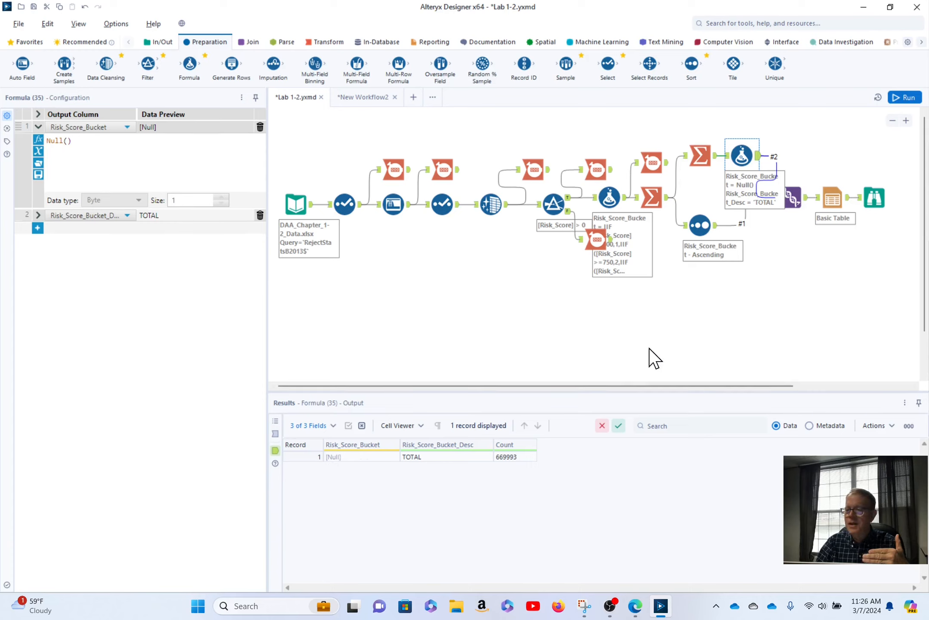
Examine the Union tool's two incoming connections, configuration and combined output, leaving the tool at its original place in the workflow
click(253, 41)
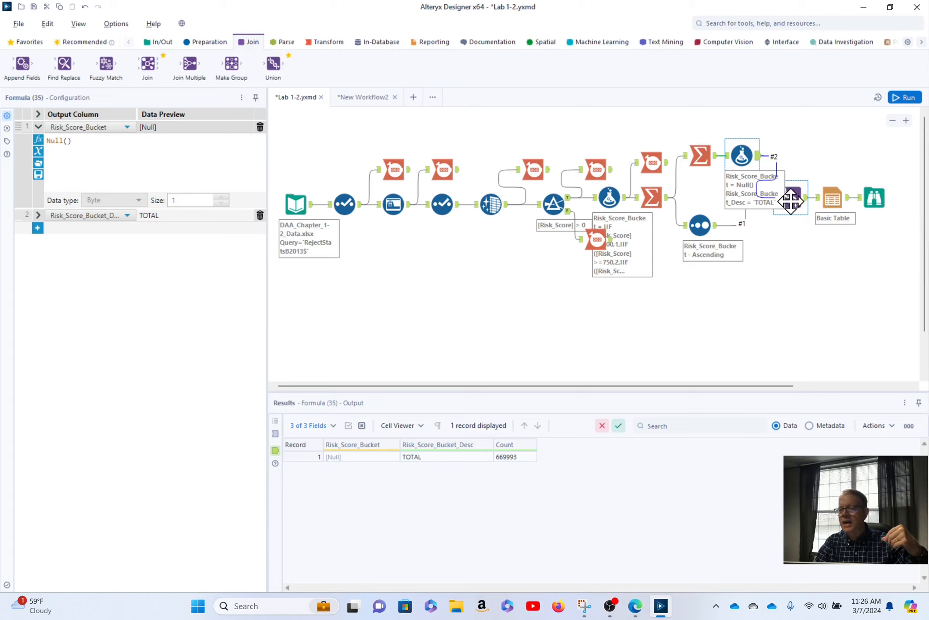
drag(793, 207, 785, 250)
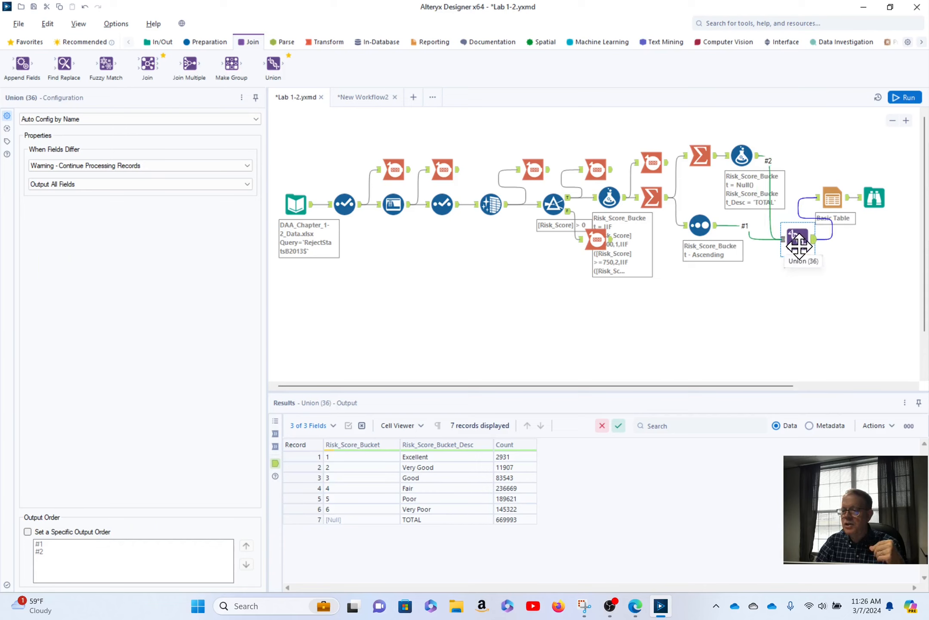
drag(795, 237, 791, 197)
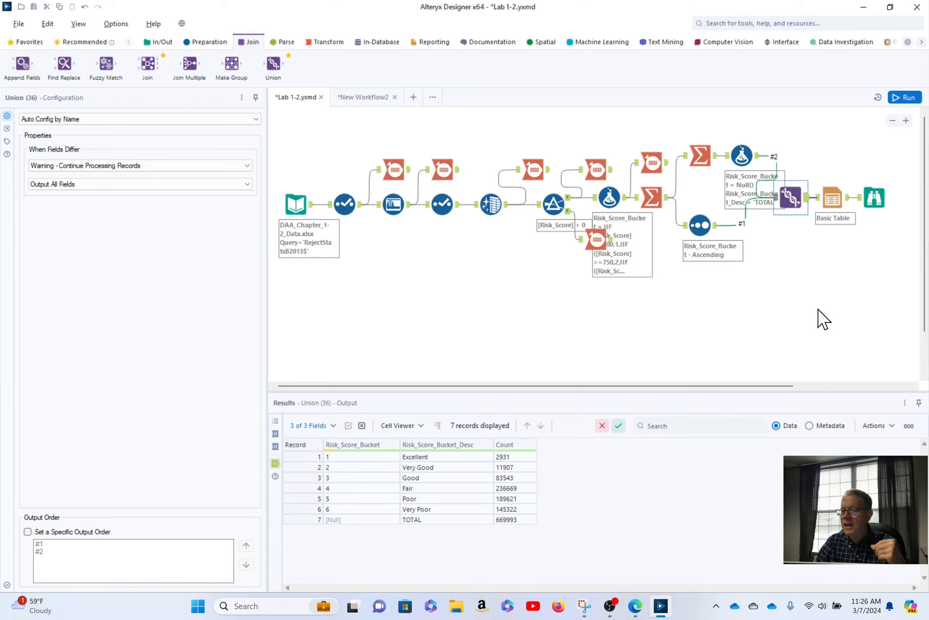
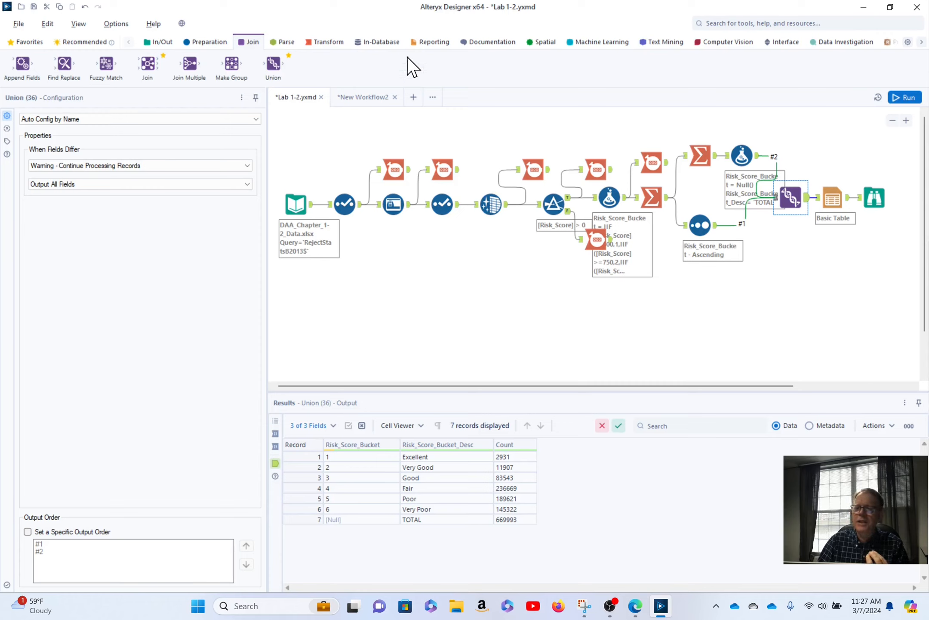
Look at the reporting tools and examine the configuration of the Table tool that follows the Union
click(426, 41)
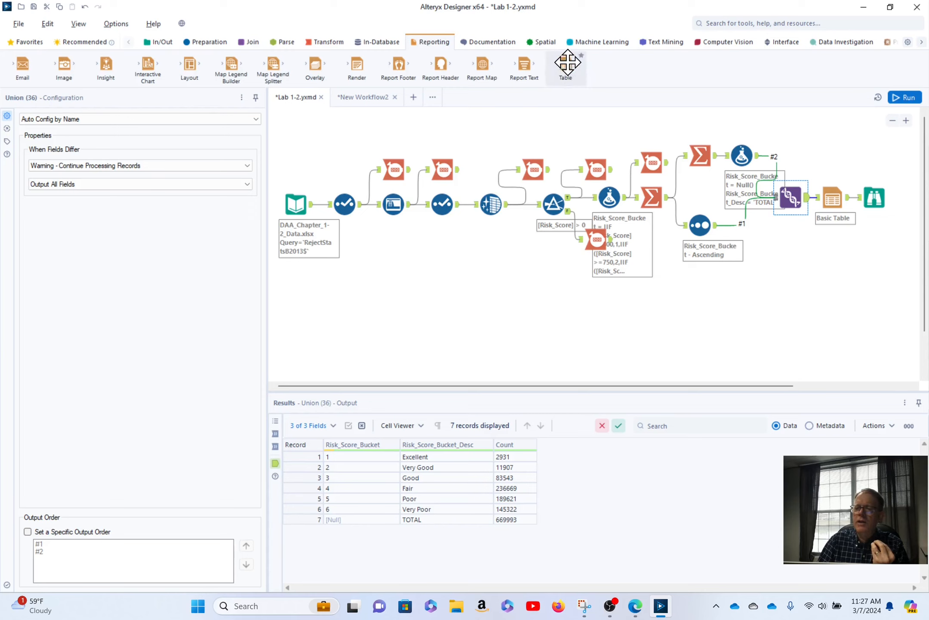
drag(568, 62, 833, 199)
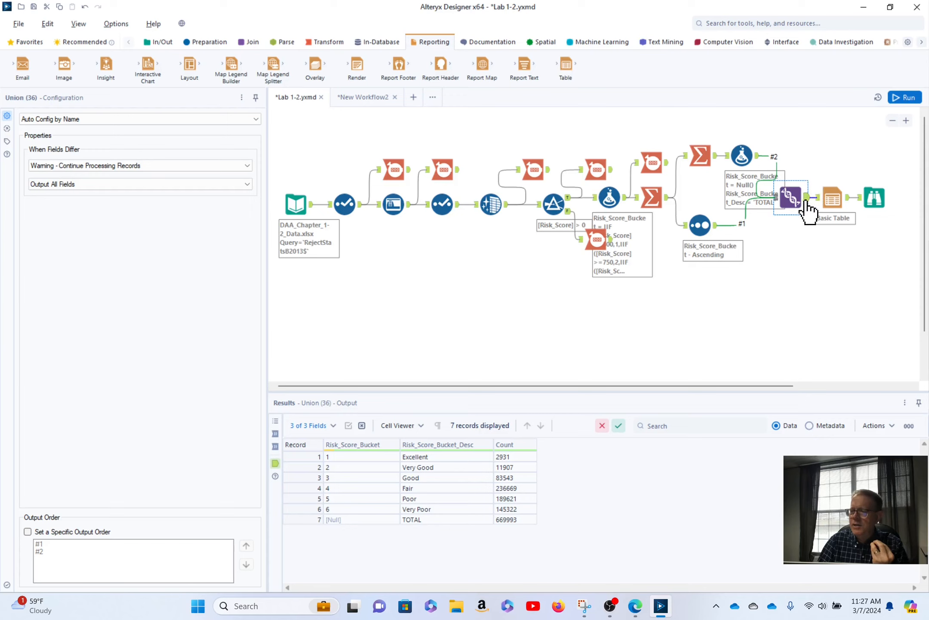
click(833, 197)
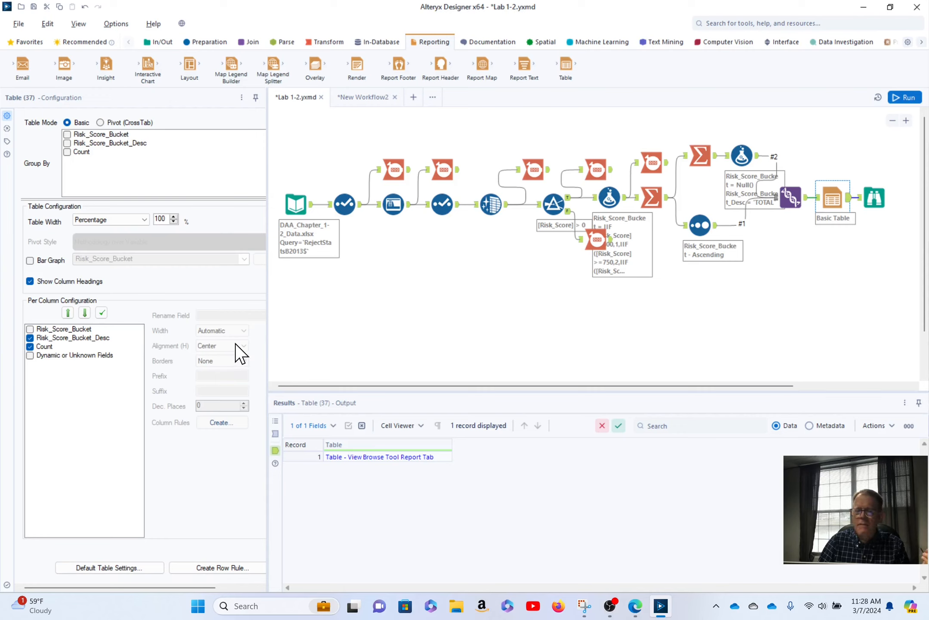
Enable the Table tool's bar graph and base it on the Count field
click(29, 260)
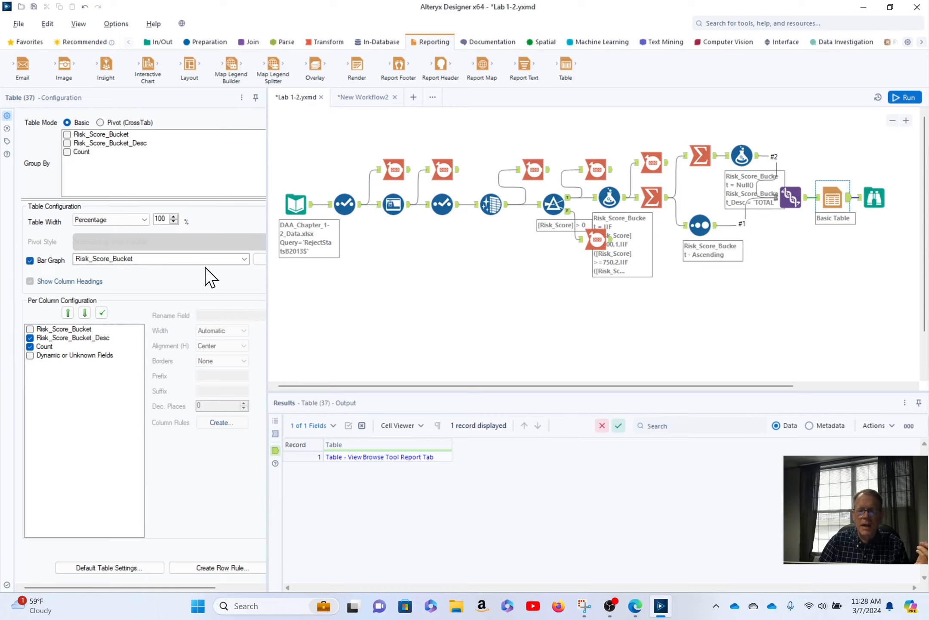
click(244, 259)
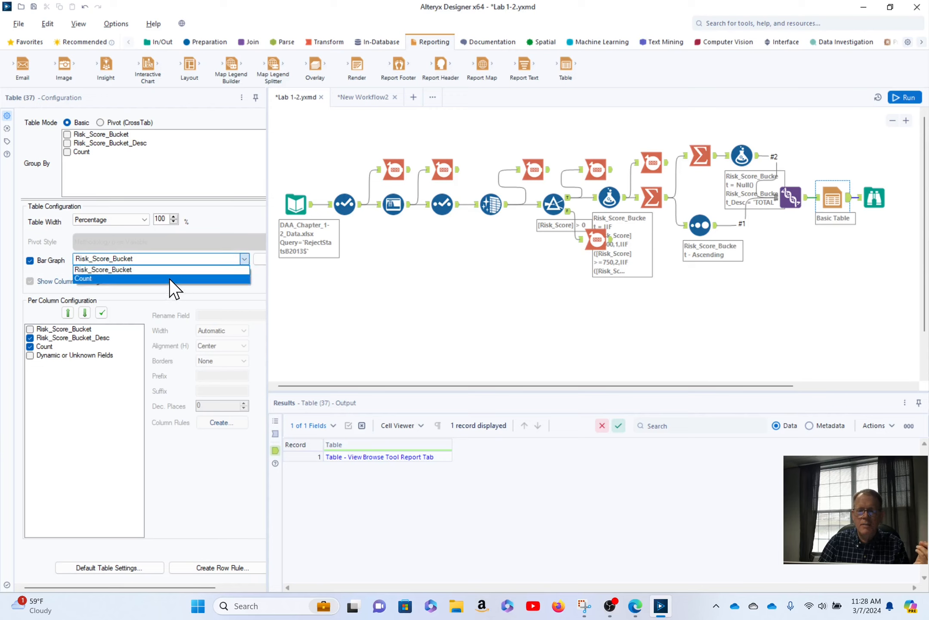
click(170, 278)
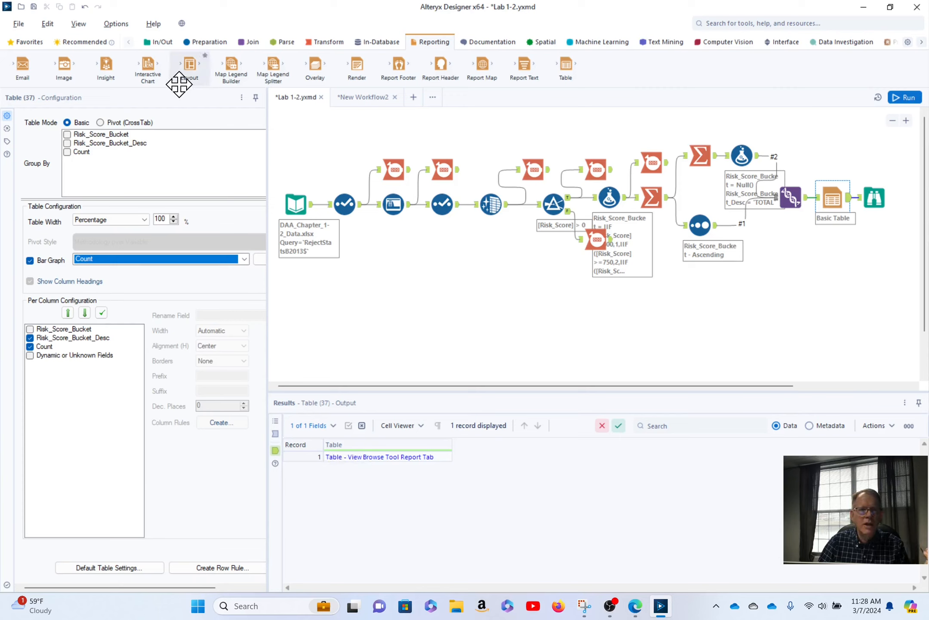
Look through the input/output and reporting tool categories to locate the Browse and Table tools used at the workflow's end
click(164, 44)
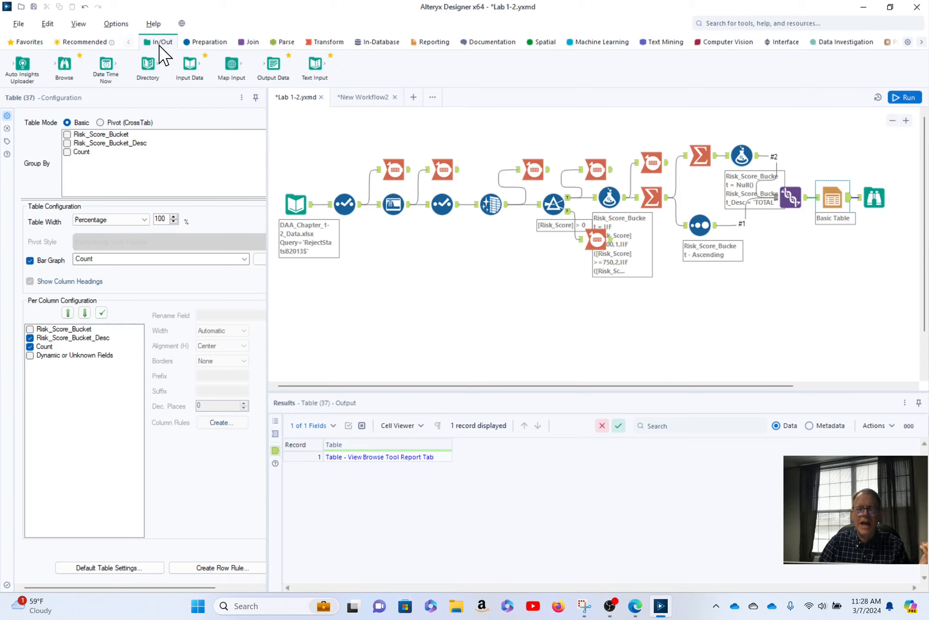
drag(64, 65, 875, 195)
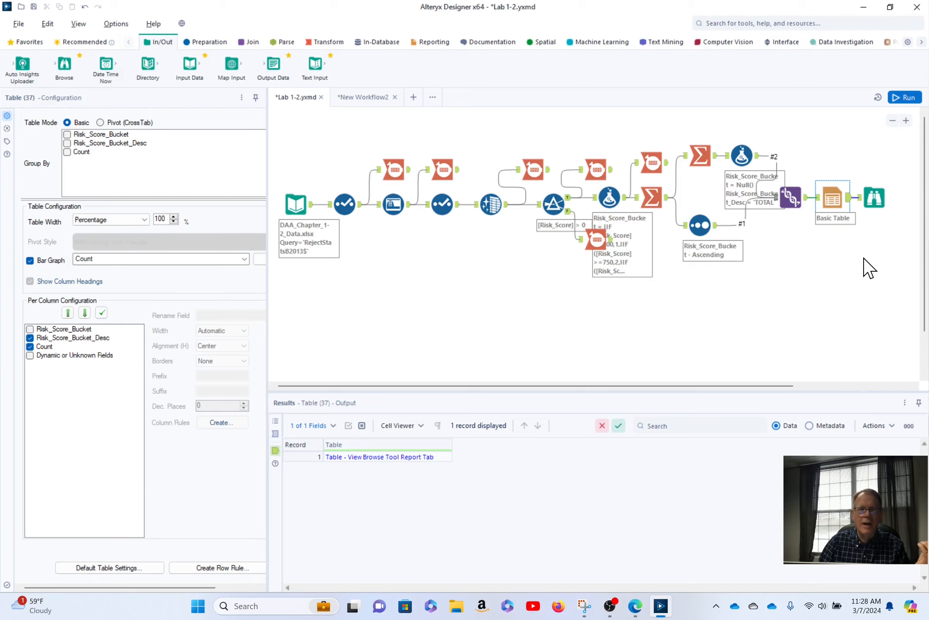
click(423, 41)
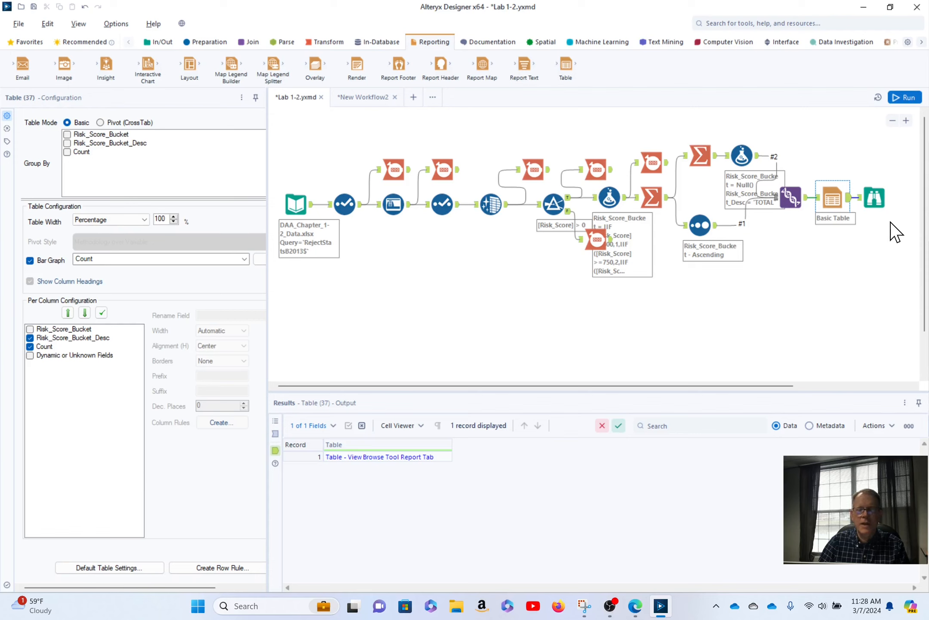
click(519, 317)
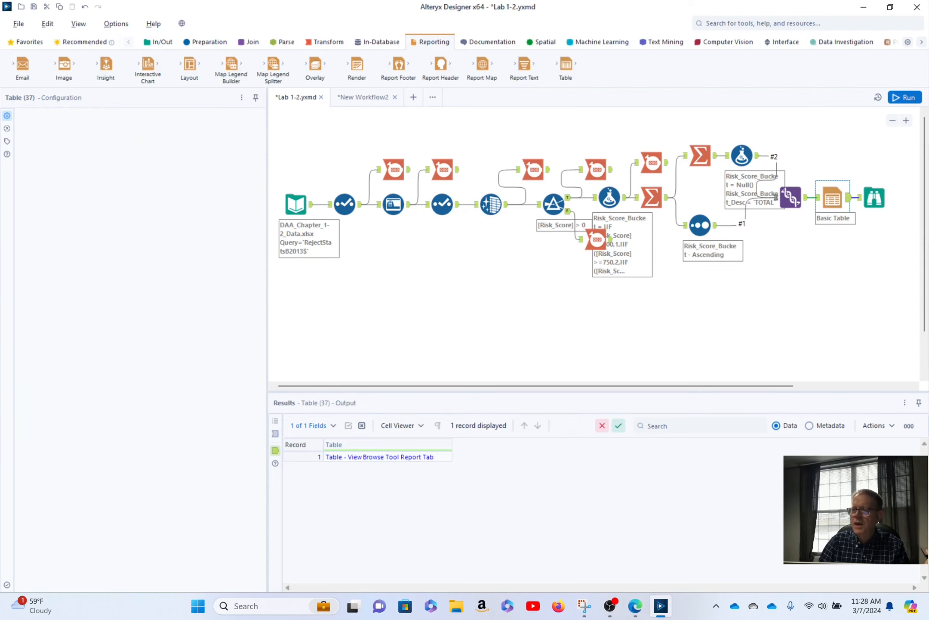
Run the workflow and review the Count bar graph in the Browse report against the Table tool's settings
click(905, 97)
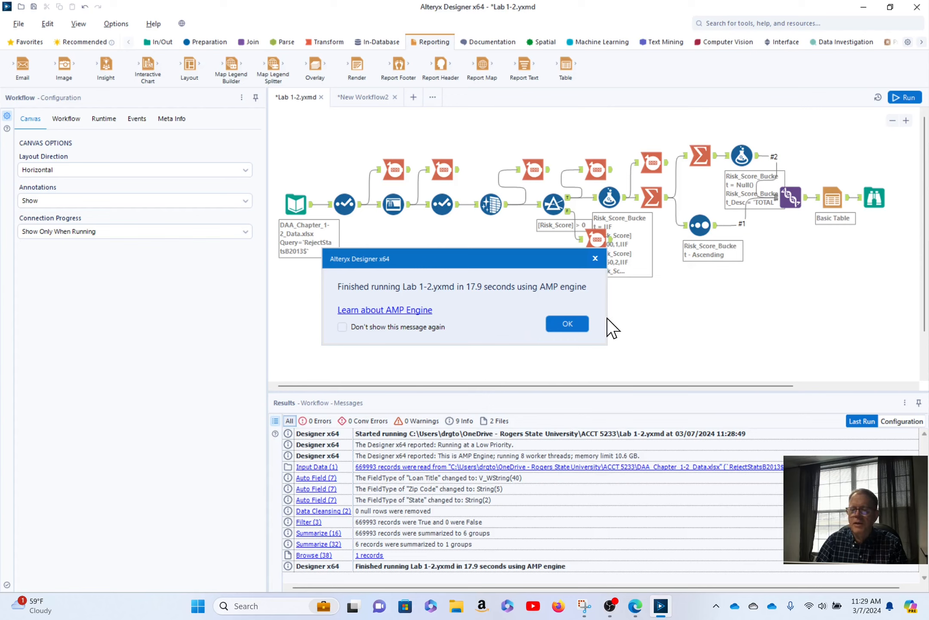
click(567, 323)
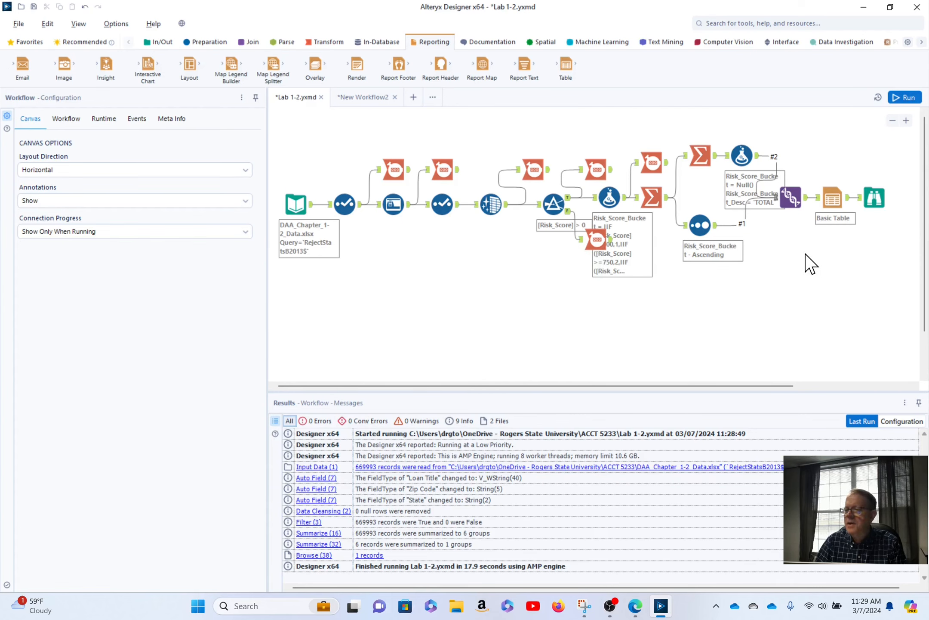
click(890, 200)
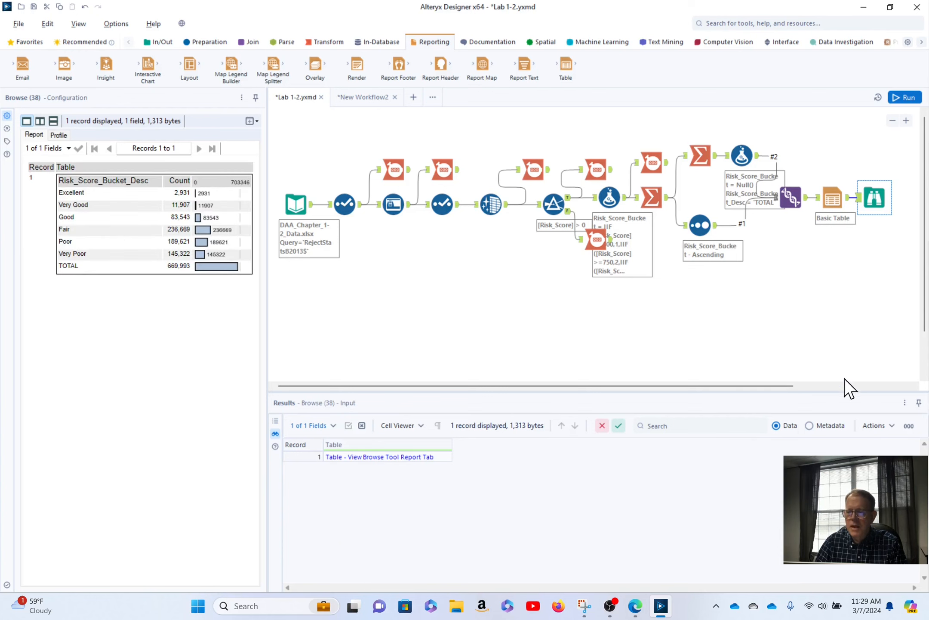
click(845, 198)
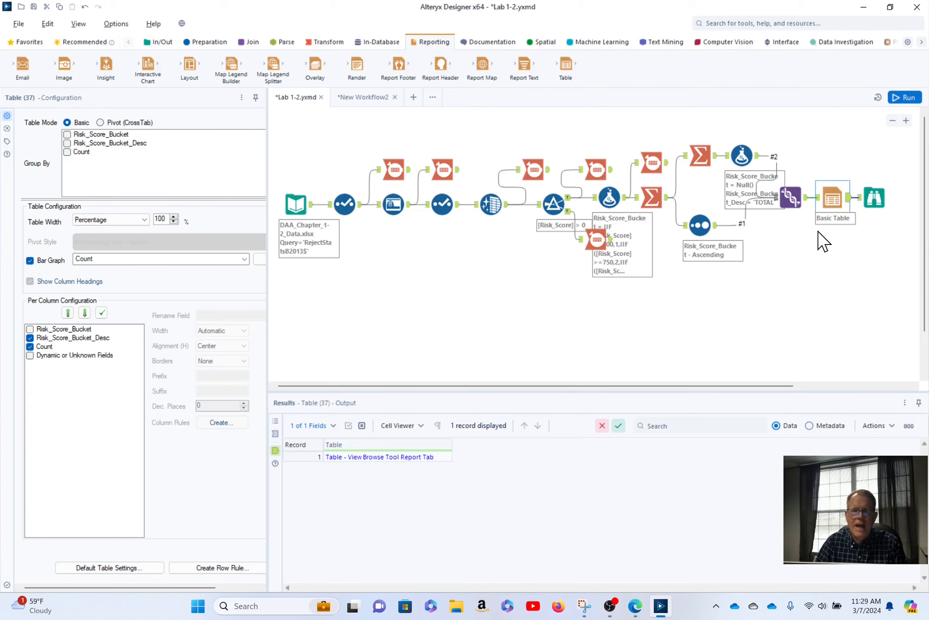
click(875, 198)
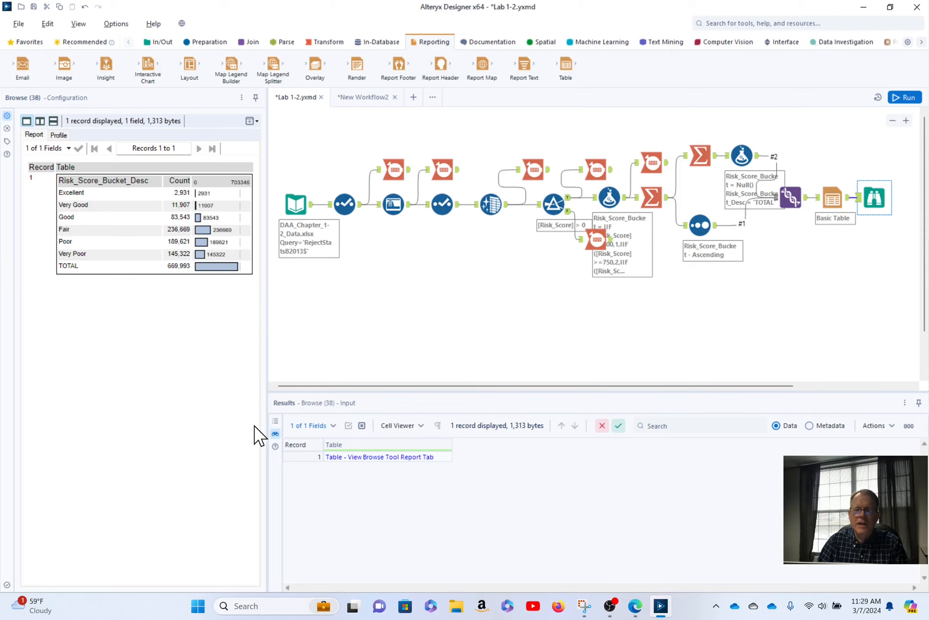
Turn off the bar graph in the Table tool and rerun the workflow
click(833, 198)
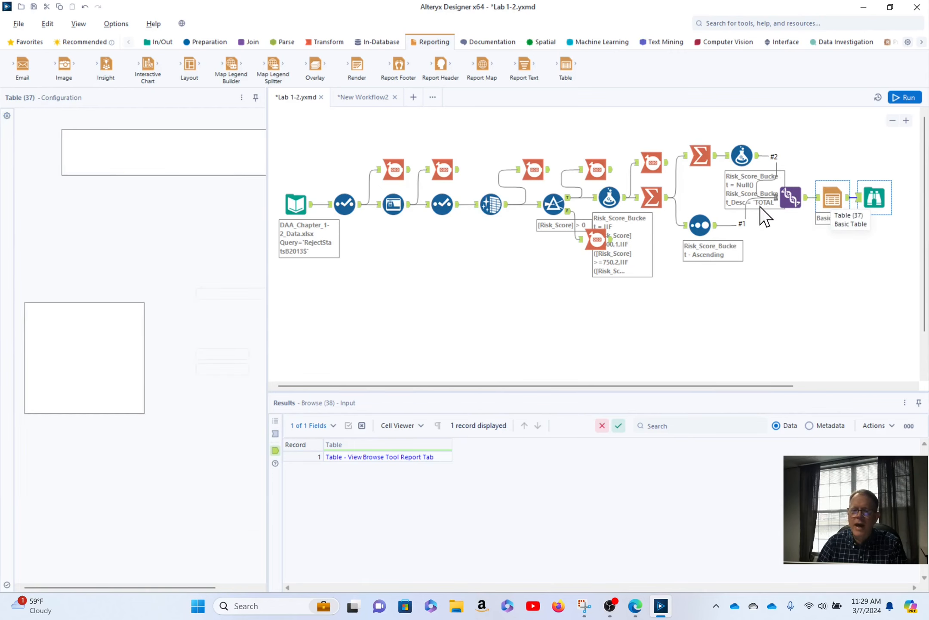
click(31, 262)
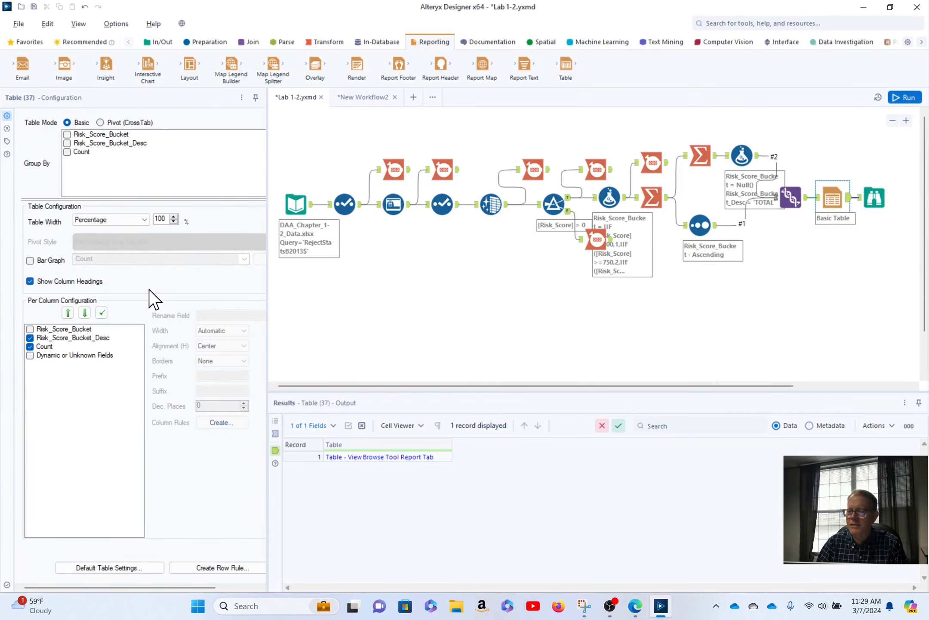
click(911, 98)
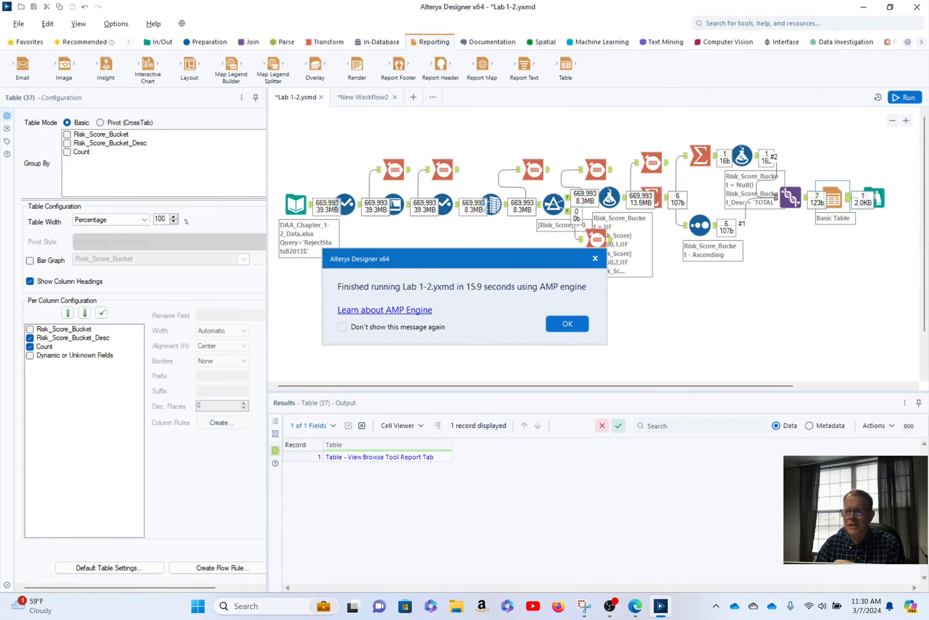
click(560, 323)
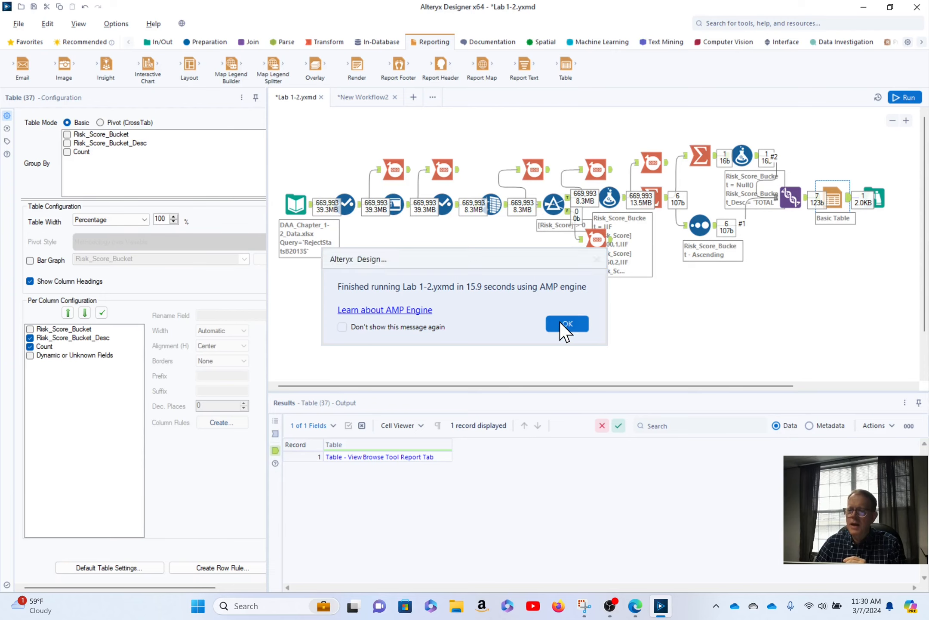